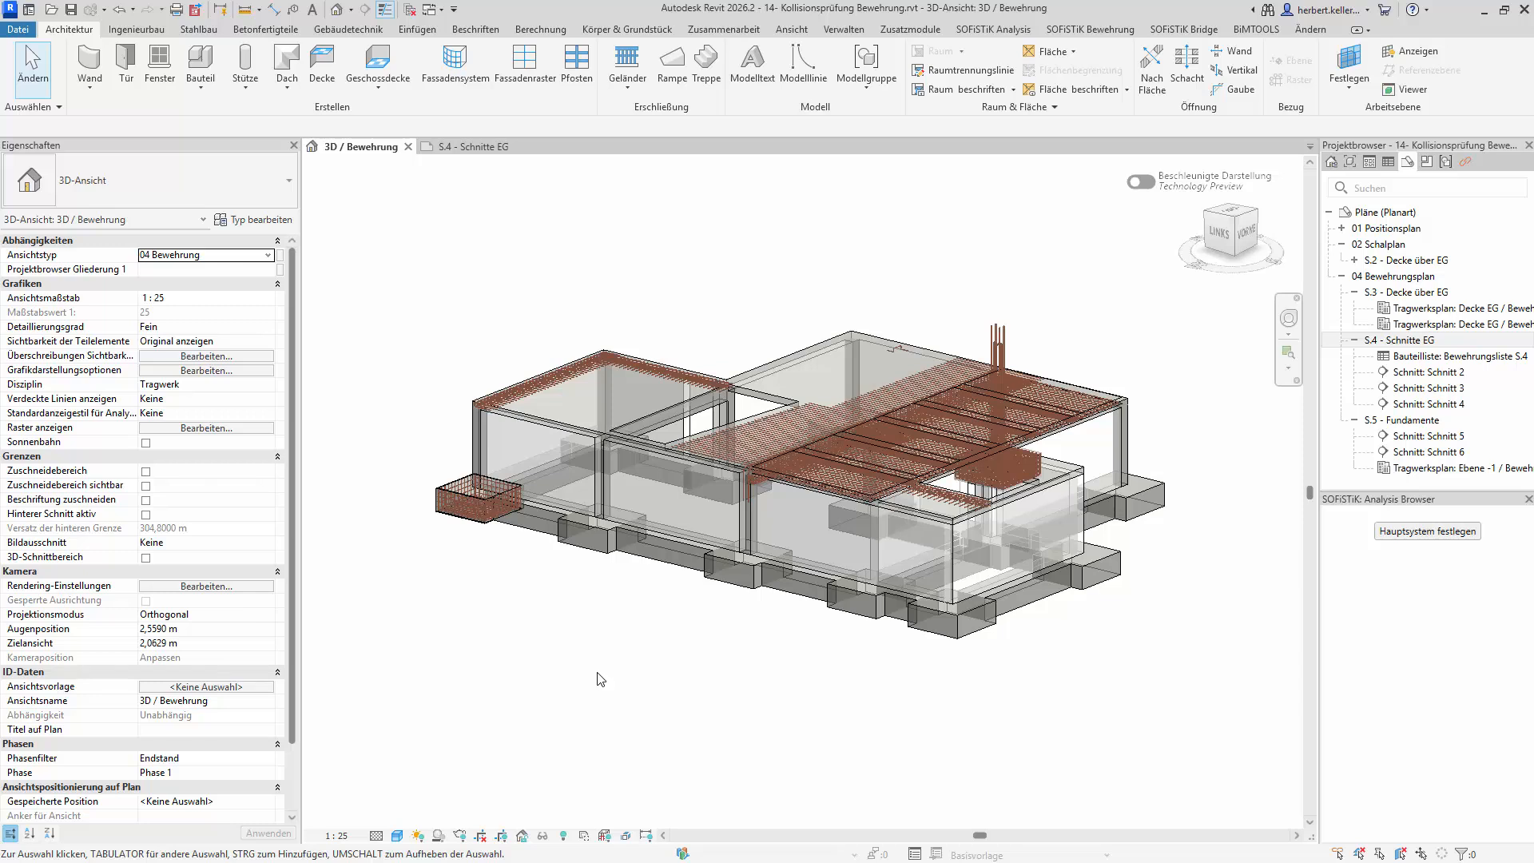
# Inspect the construction, SOFiSTiK and IFC properties of the ø12 rebar set along the roof slab's outer edge
pyautogui.click(526, 389)
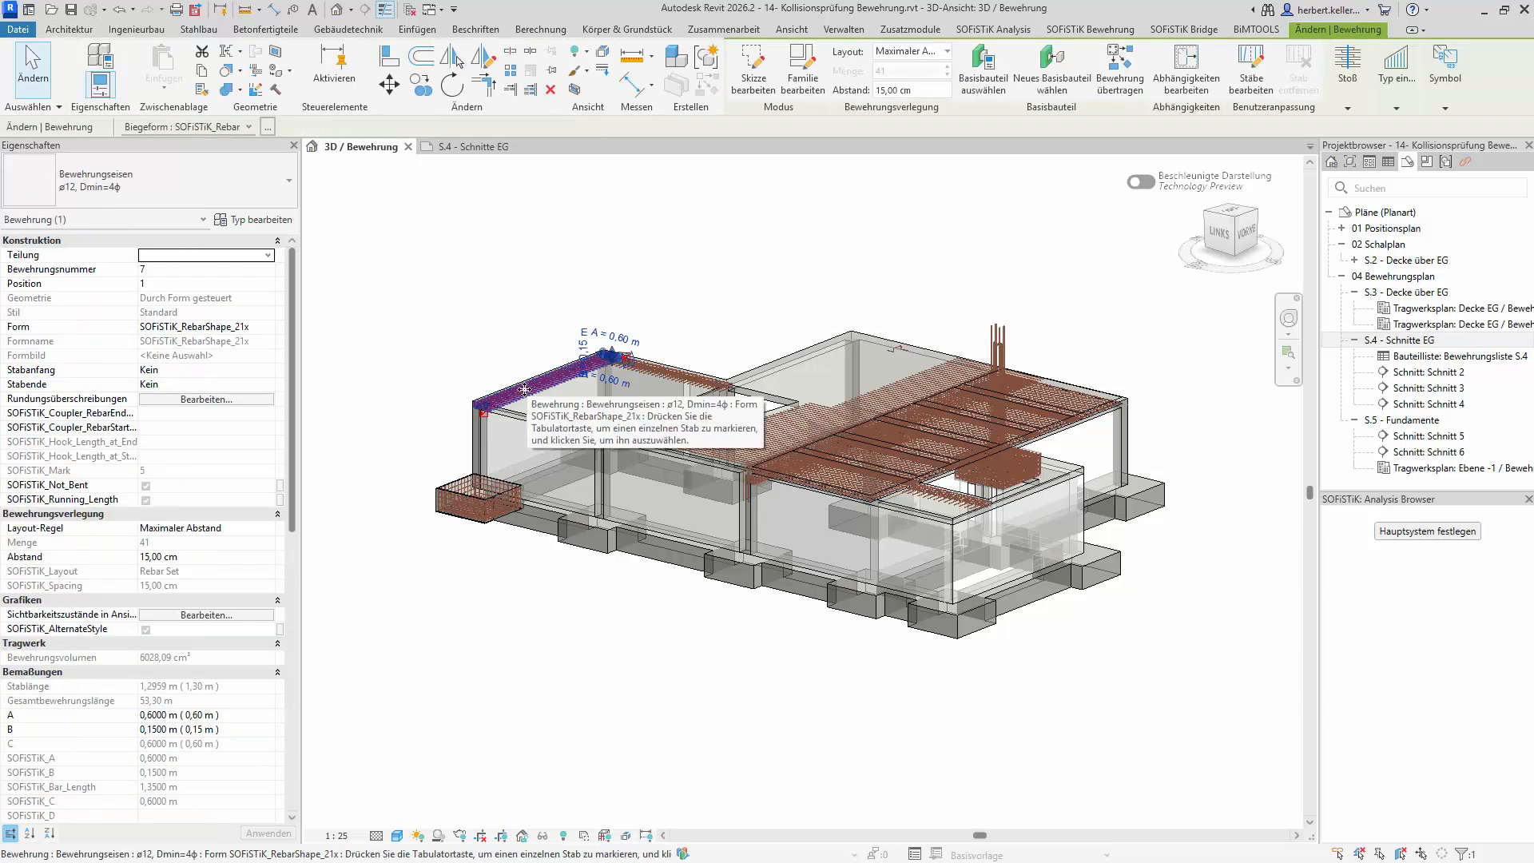
pyautogui.scroll(-8, 228, 597)
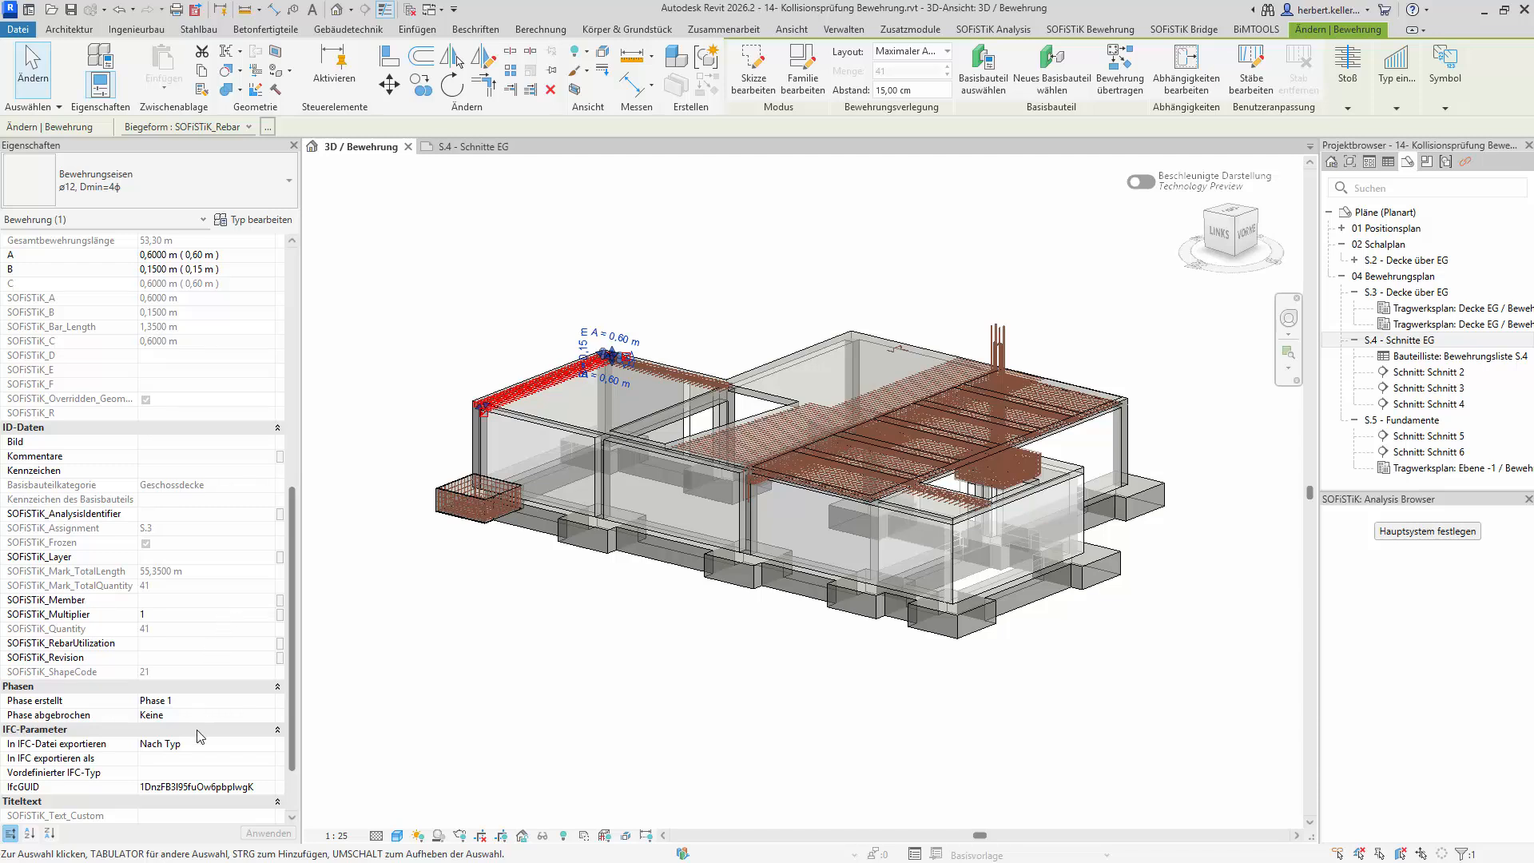
pyautogui.scroll(-2, 226, 713)
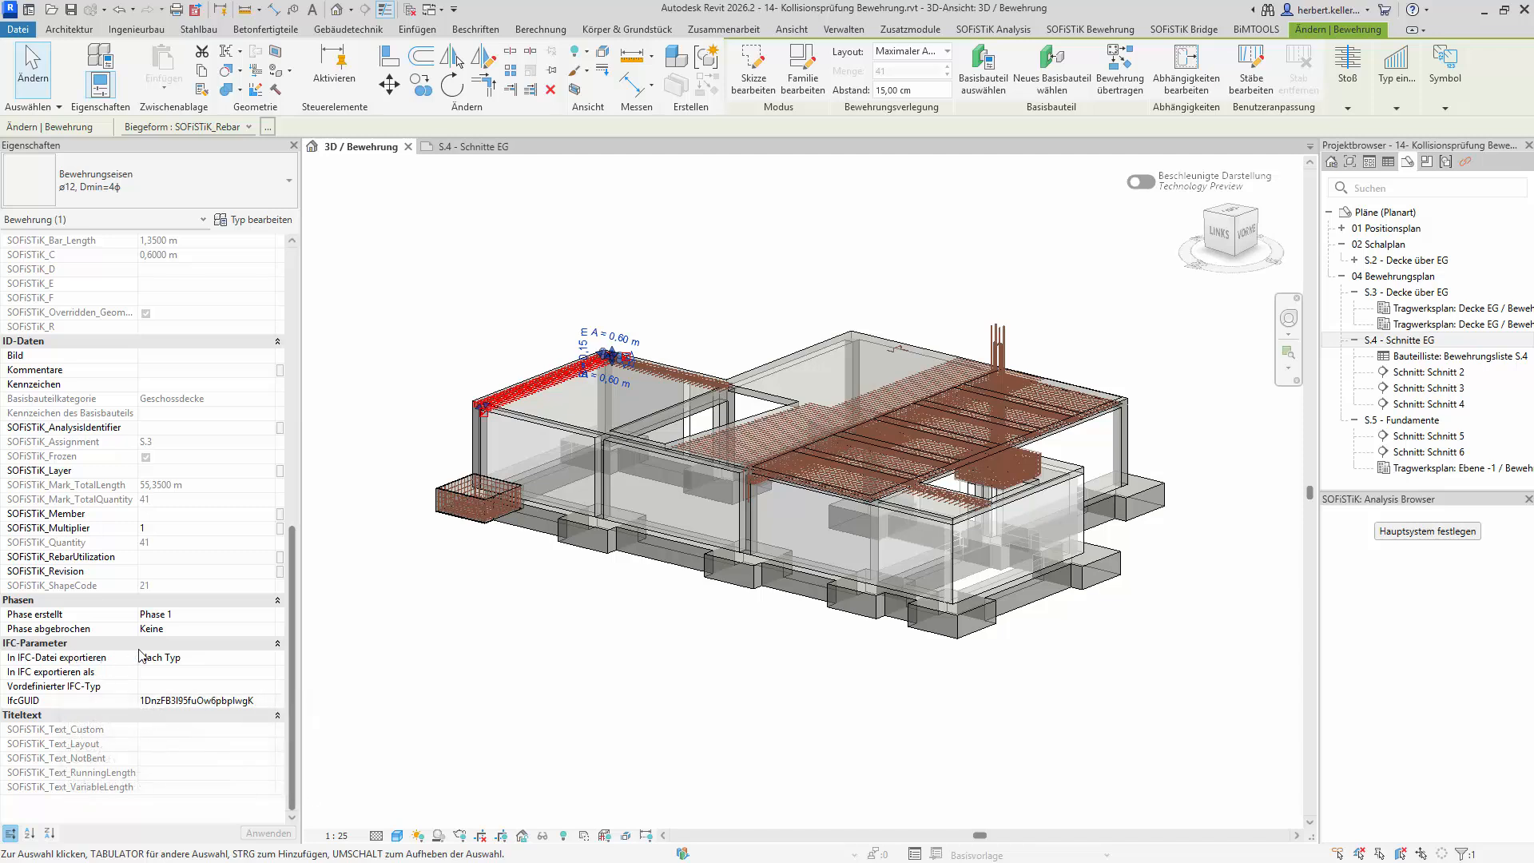
pyautogui.click(428, 661)
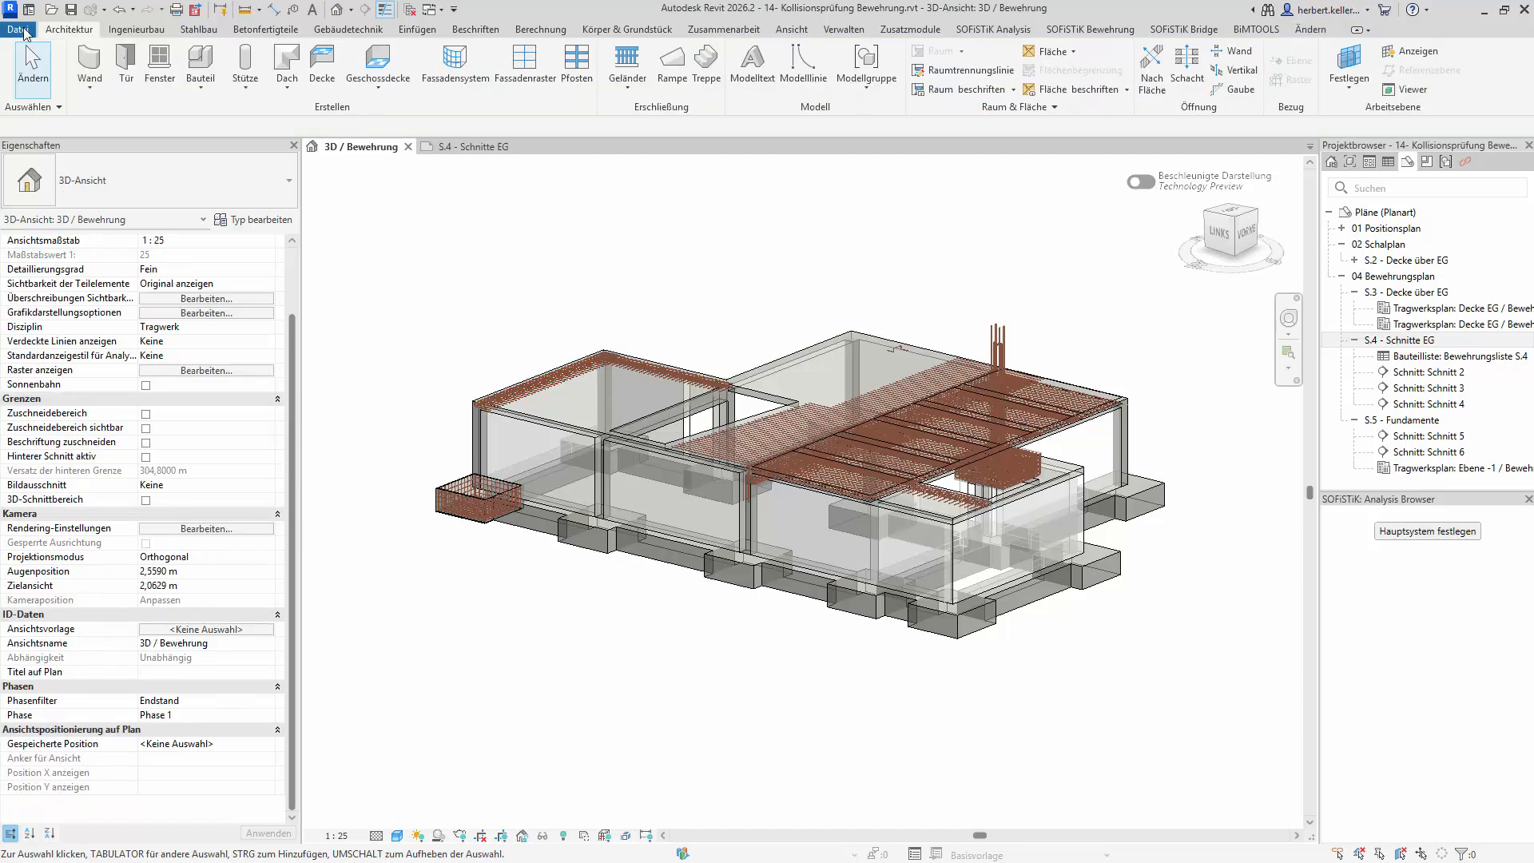
# Export the 14- Kollisionsprüfung Bewehrung project to IFC using the IFC4 Reference View [Tragwerk] setup
pyautogui.click(18, 29)
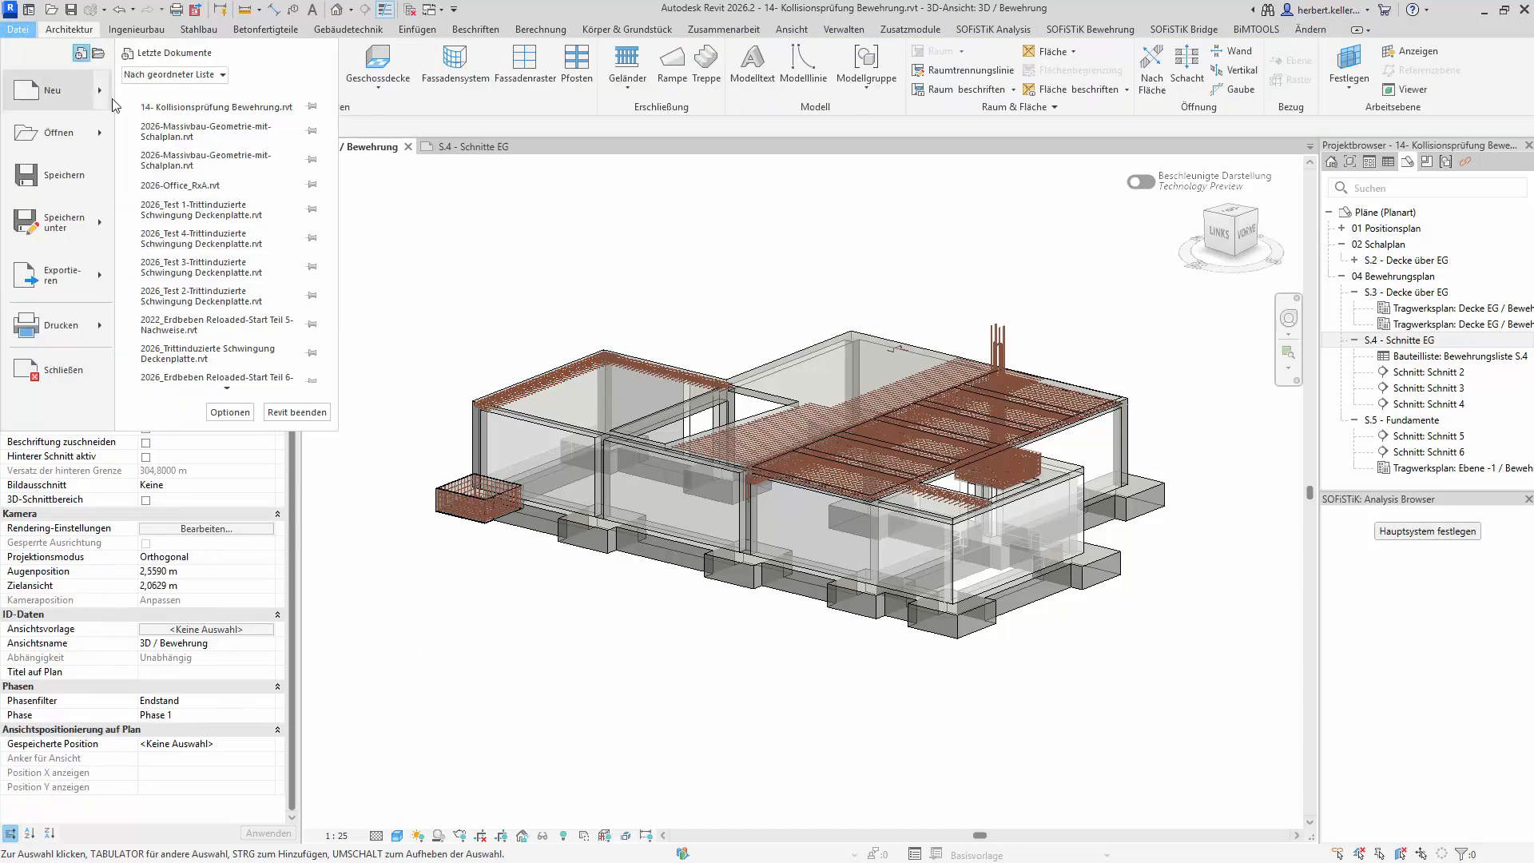
pyautogui.moveTo(59, 277)
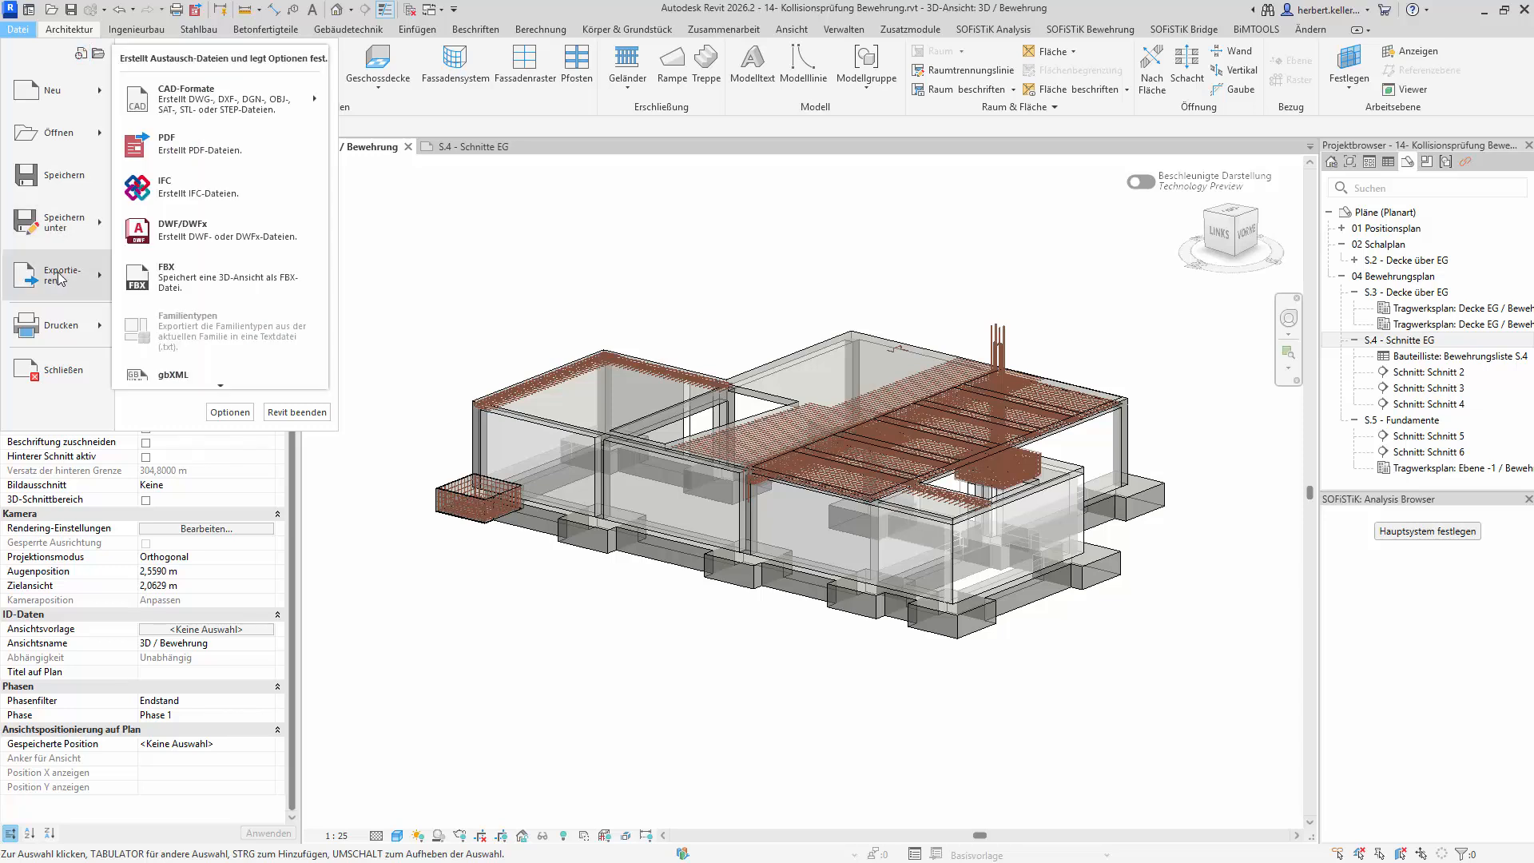
pyautogui.click(183, 186)
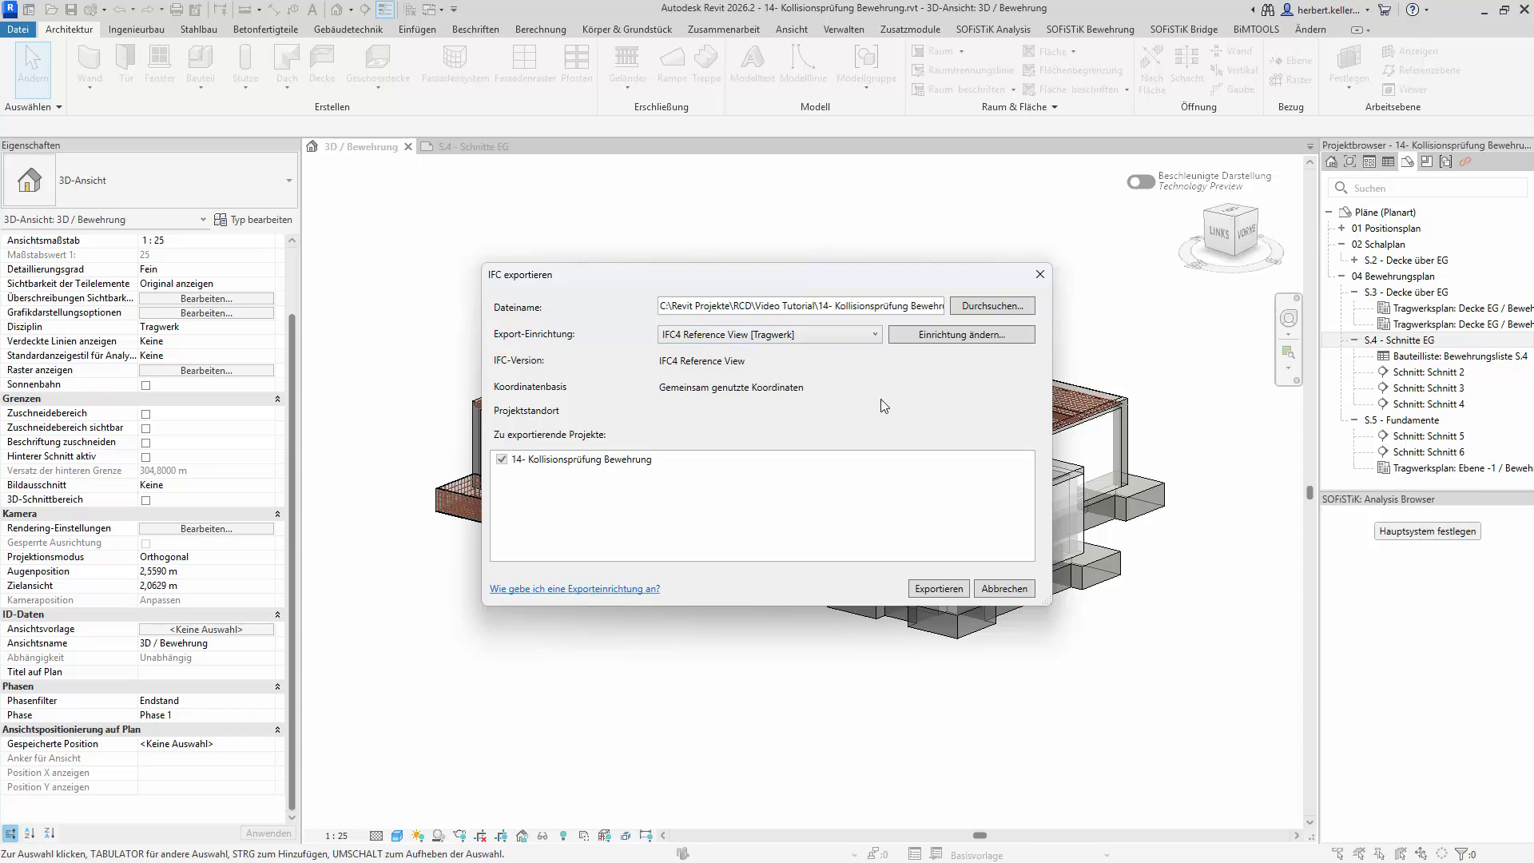
pyautogui.click(876, 335)
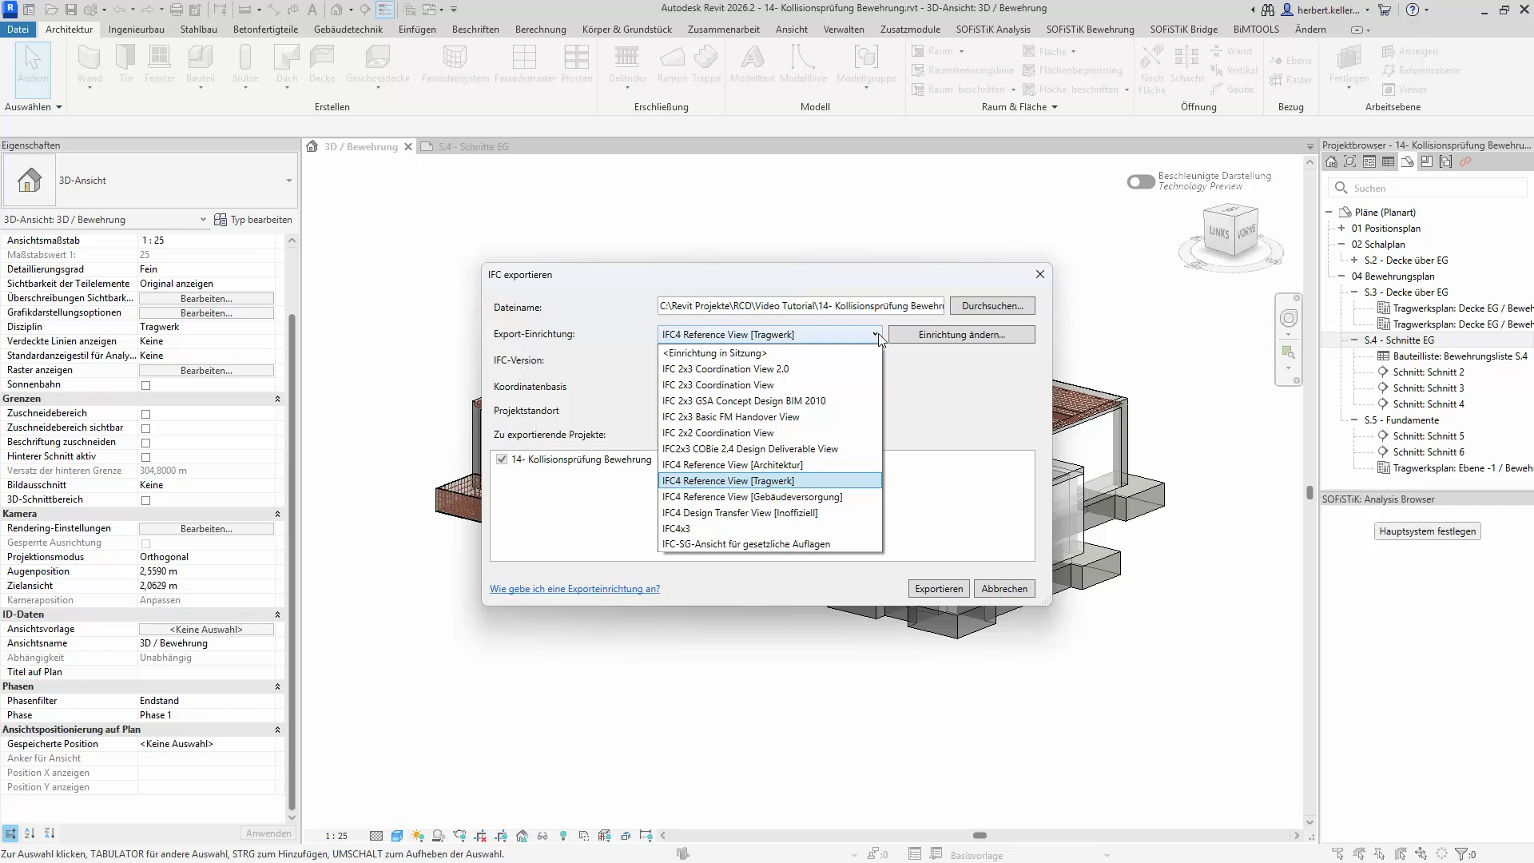
pyautogui.click(878, 337)
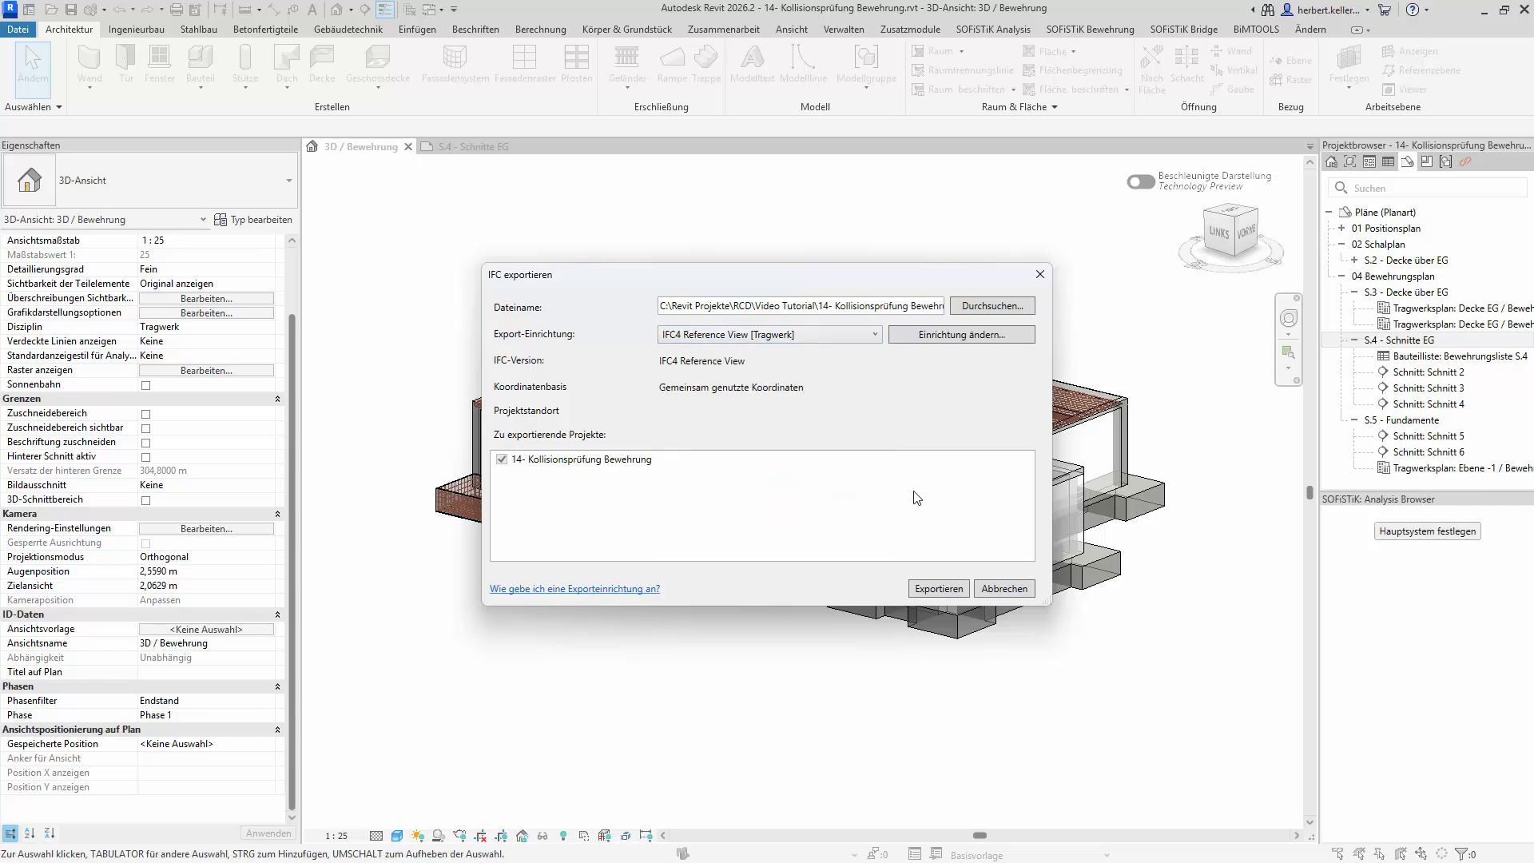
pyautogui.click(940, 590)
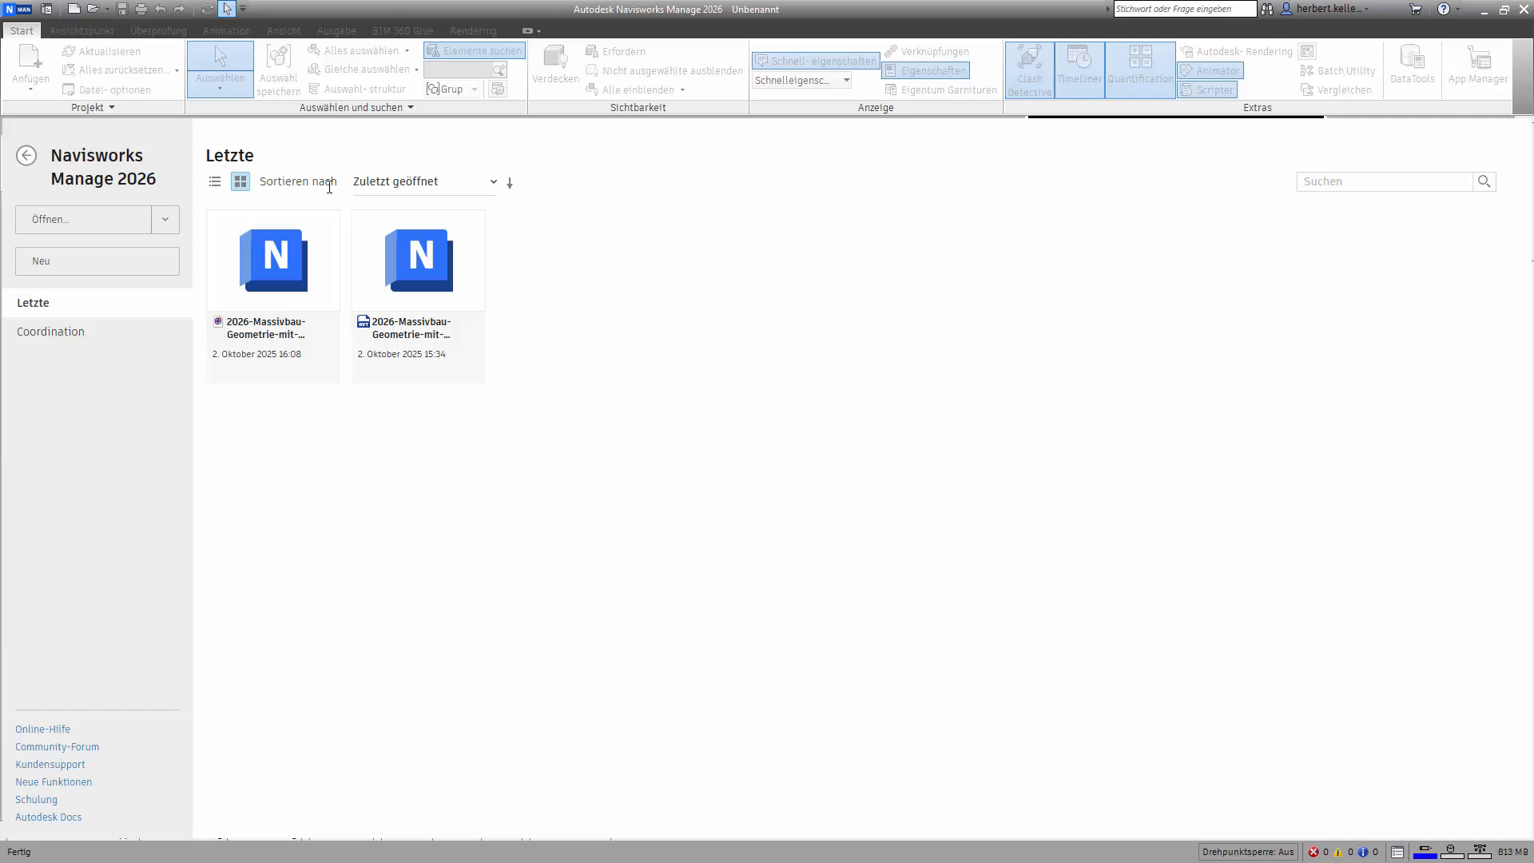
# In Navisworks Manage, open 14- Kollisionsprüfung Bewehrung.ifc and close the Clash Detective window
pyautogui.click(50, 213)
pyautogui.click(462, 355)
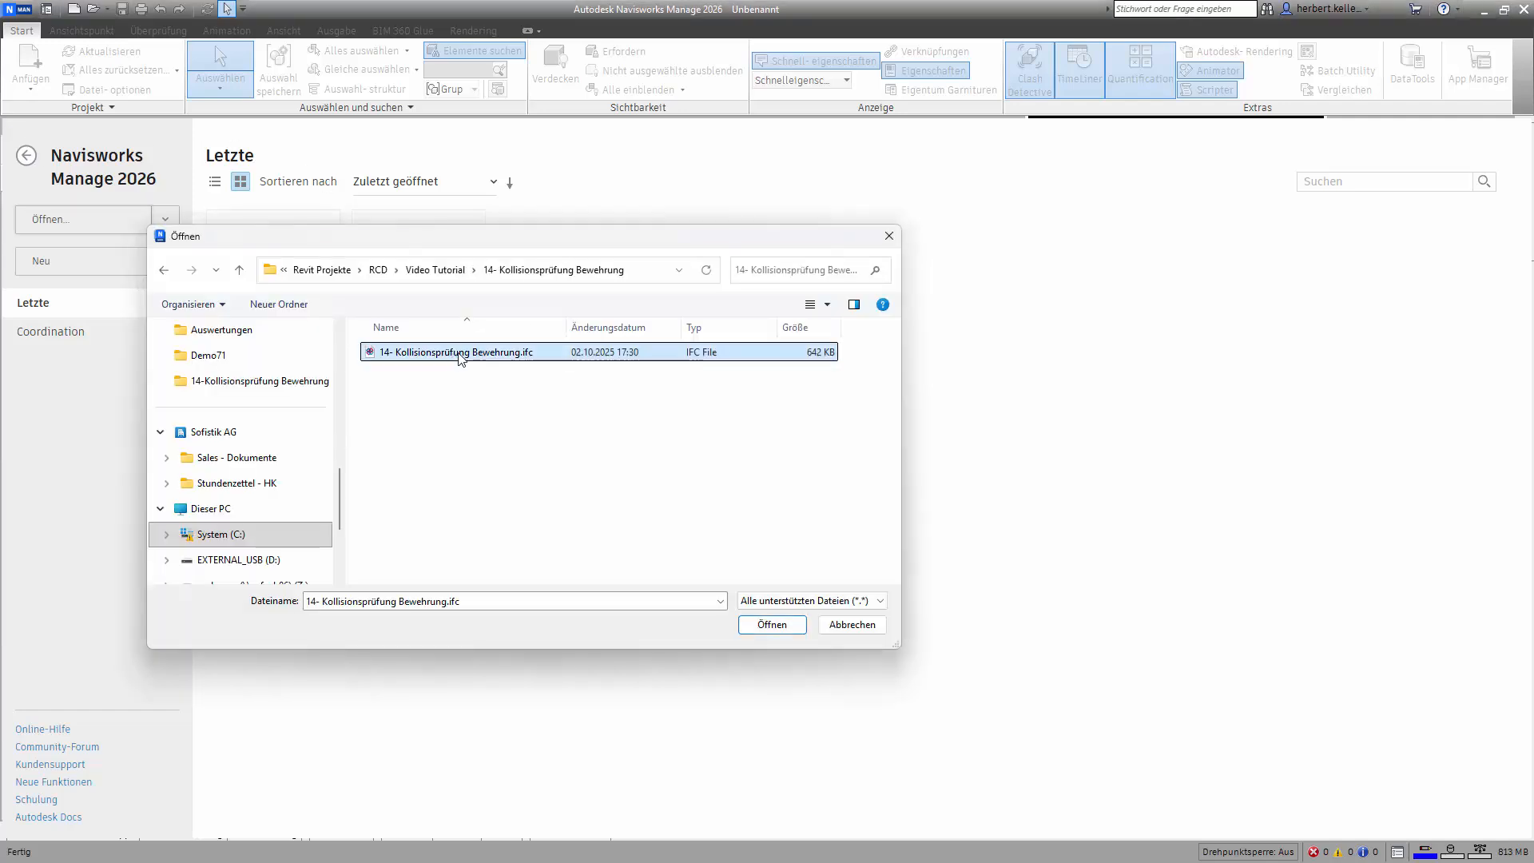
pyautogui.click(772, 624)
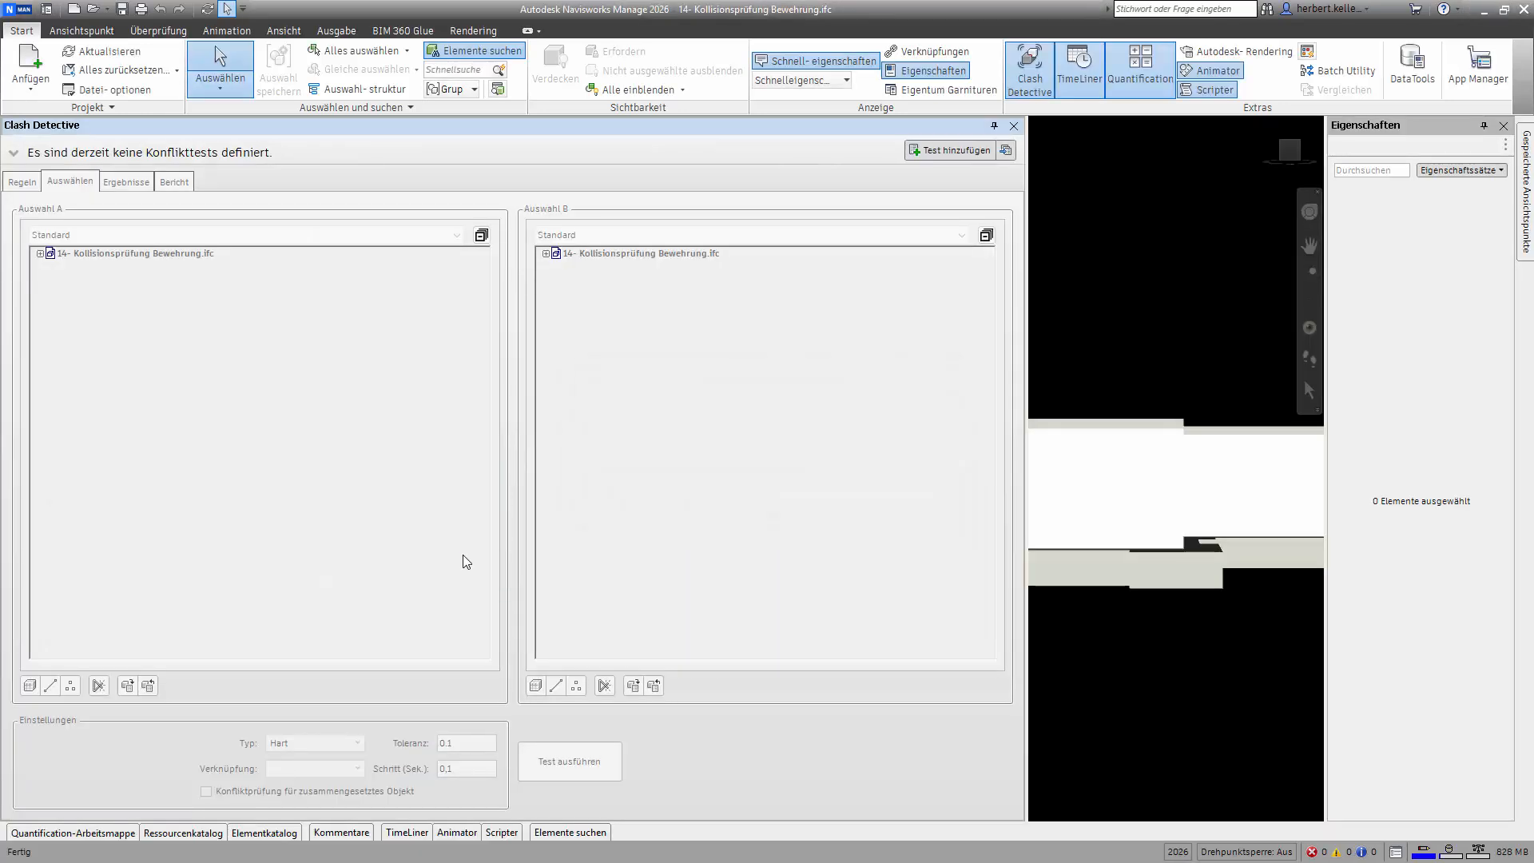
pyautogui.click(1013, 125)
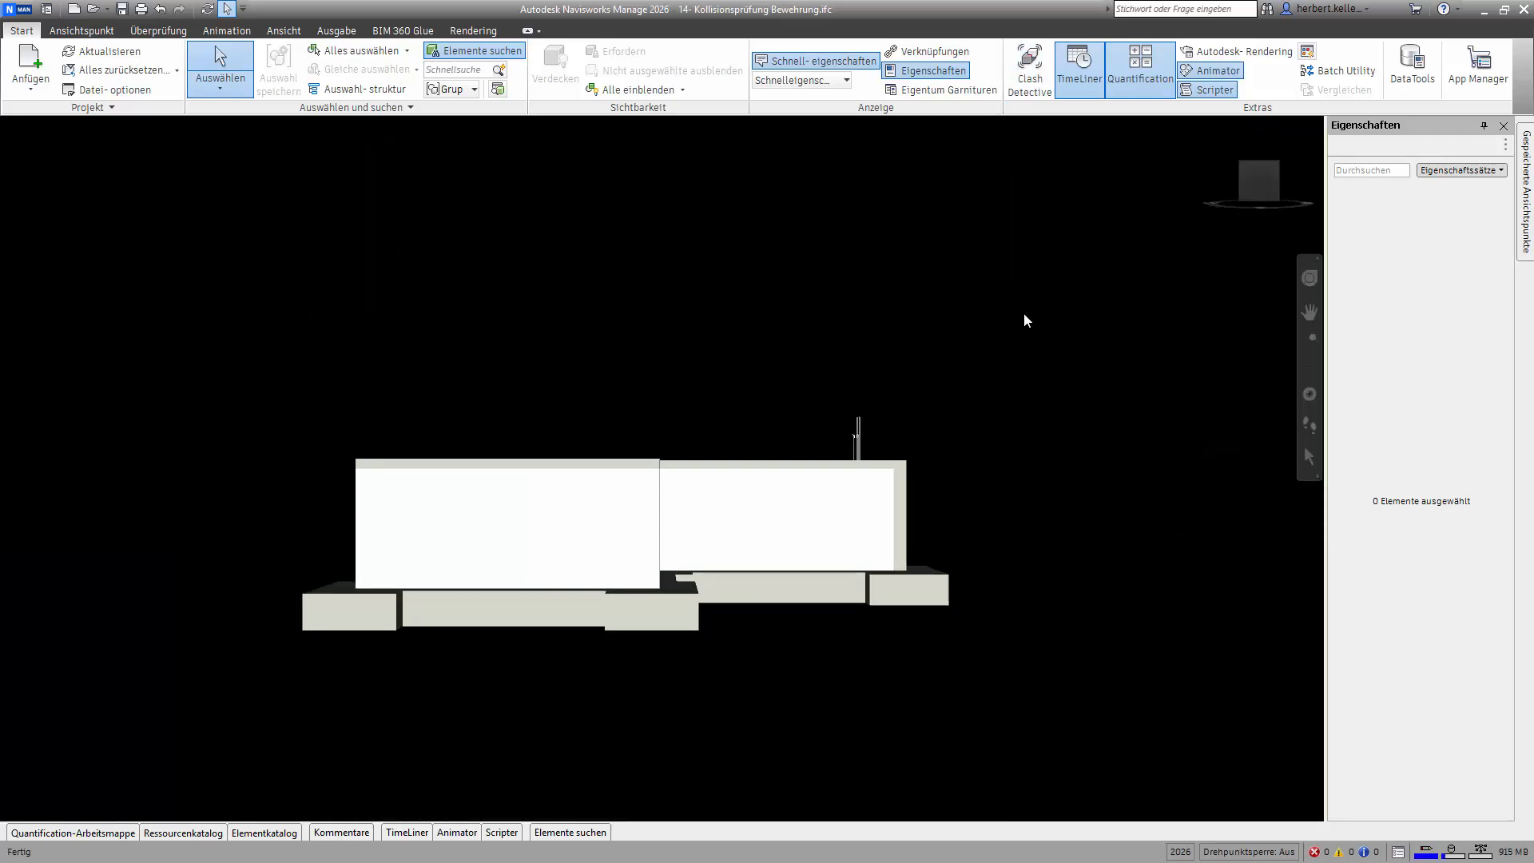
# Hide the Decke EG floor slab to look at the reinforcement inside it
pyautogui.keyDown('shift'); pyautogui.moveTo(1001, 350); pyautogui.dragTo(992, 302, button='middle'); pyautogui.keyUp('shift')
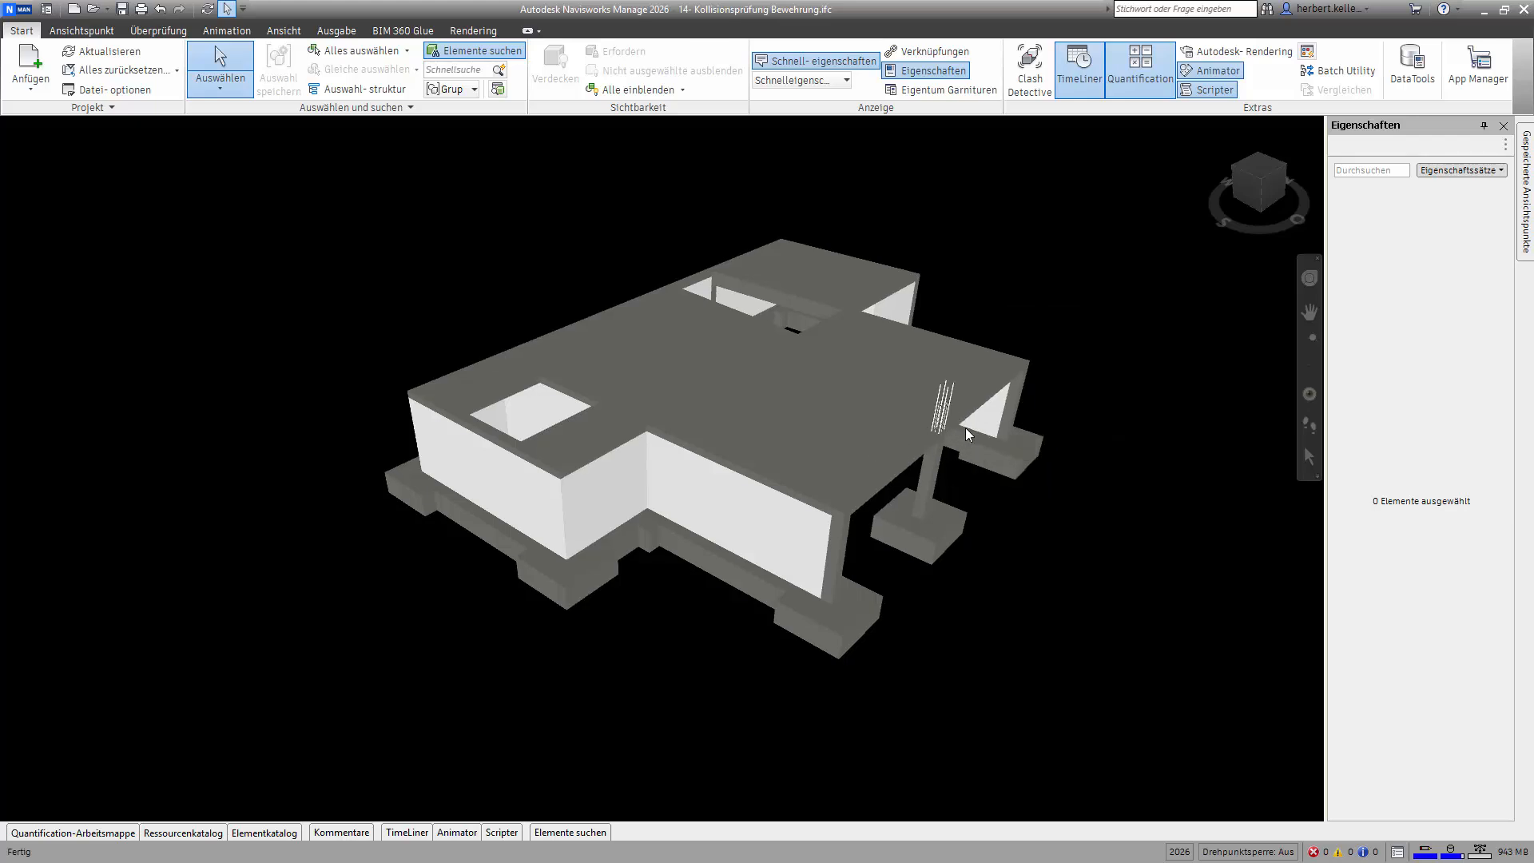
pyautogui.moveTo(966, 433)
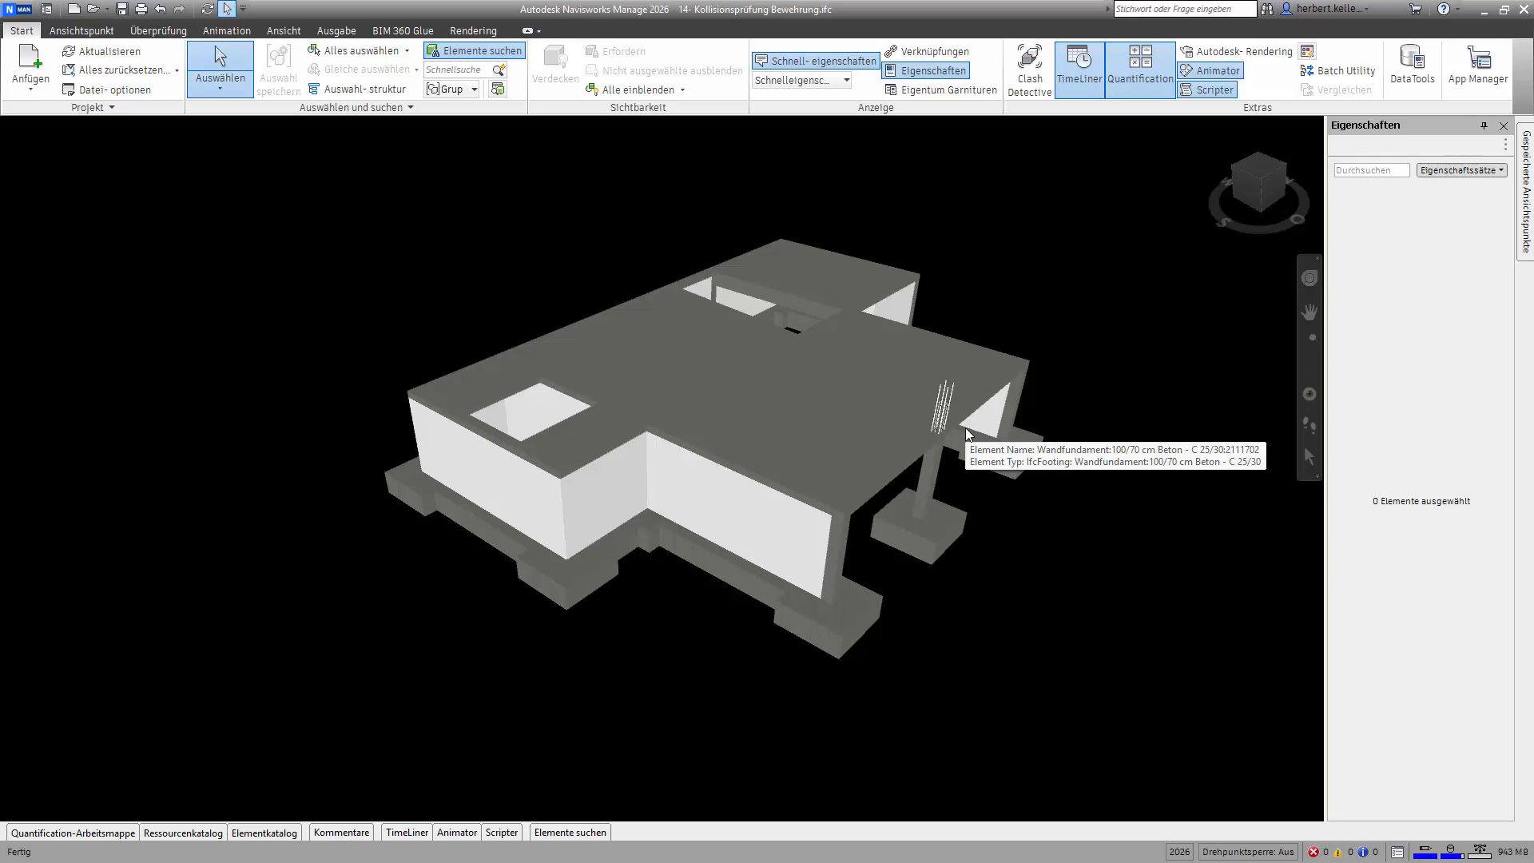
pyautogui.scroll(2, 1012, 434)
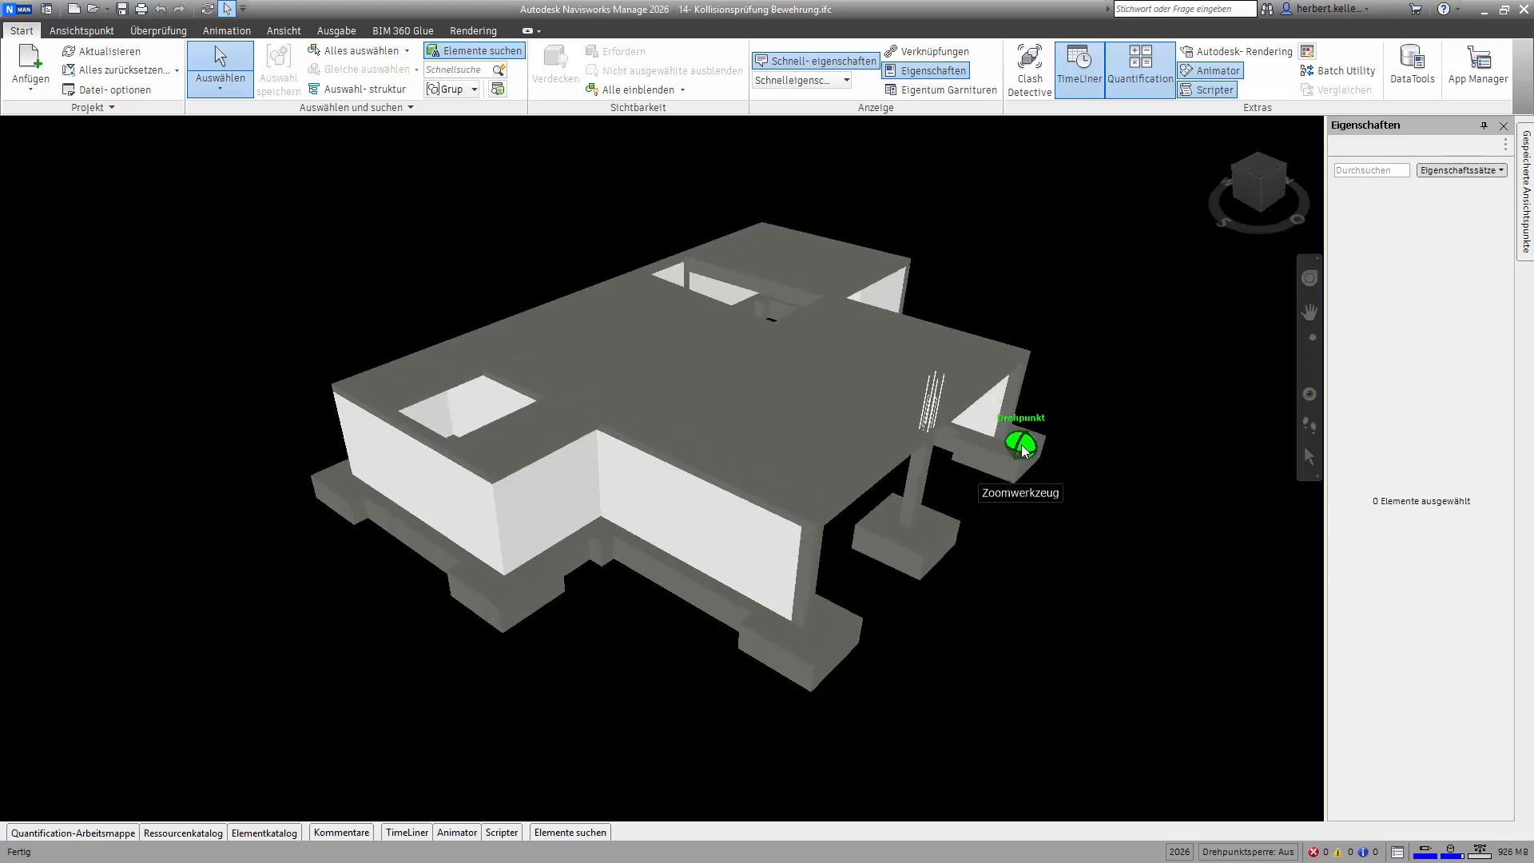
pyautogui.click(974, 393)
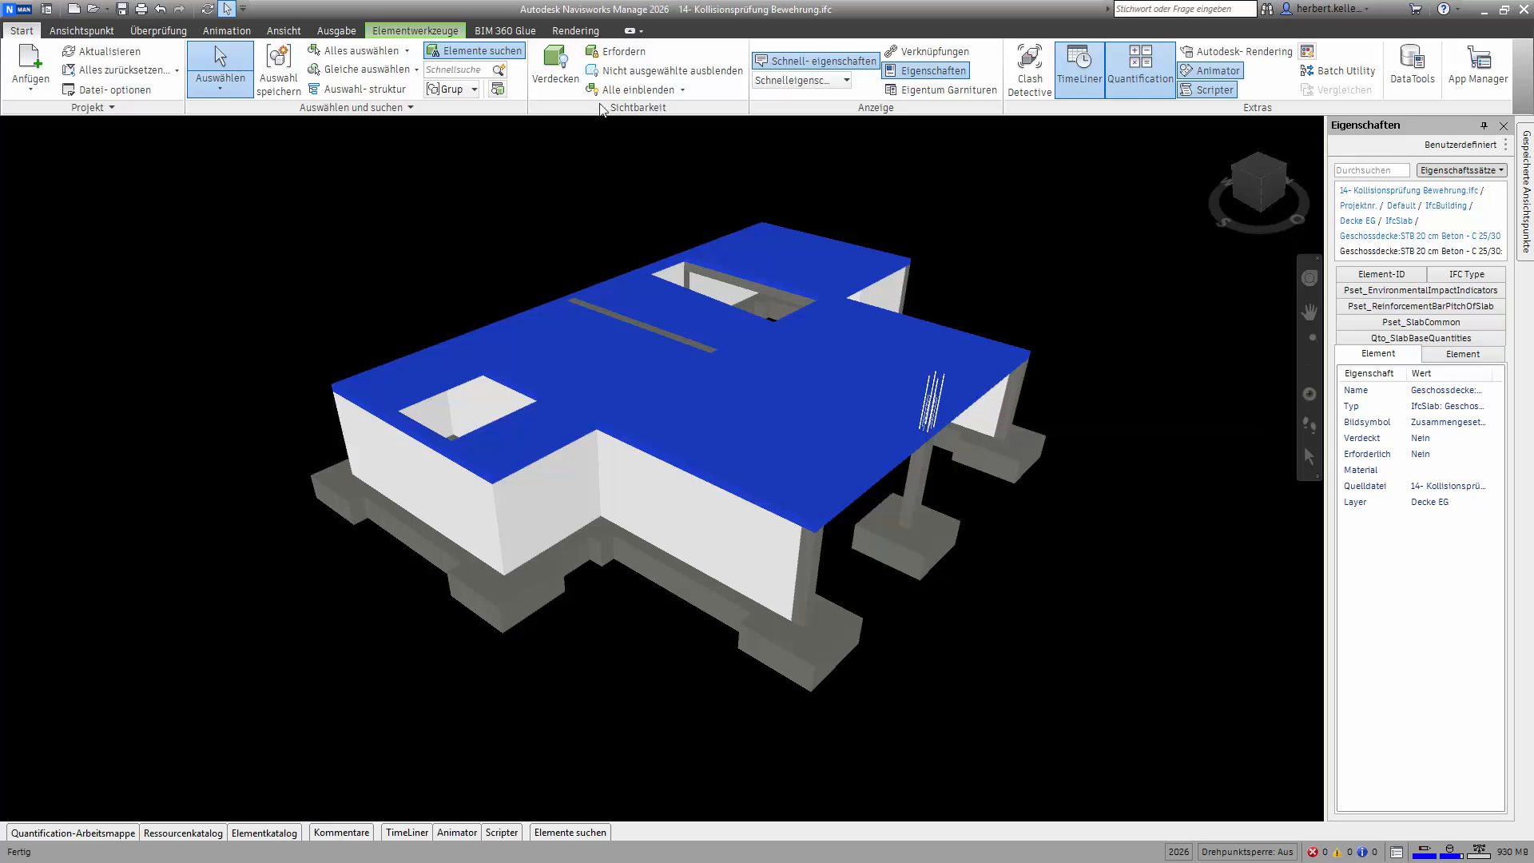
pyautogui.click(557, 67)
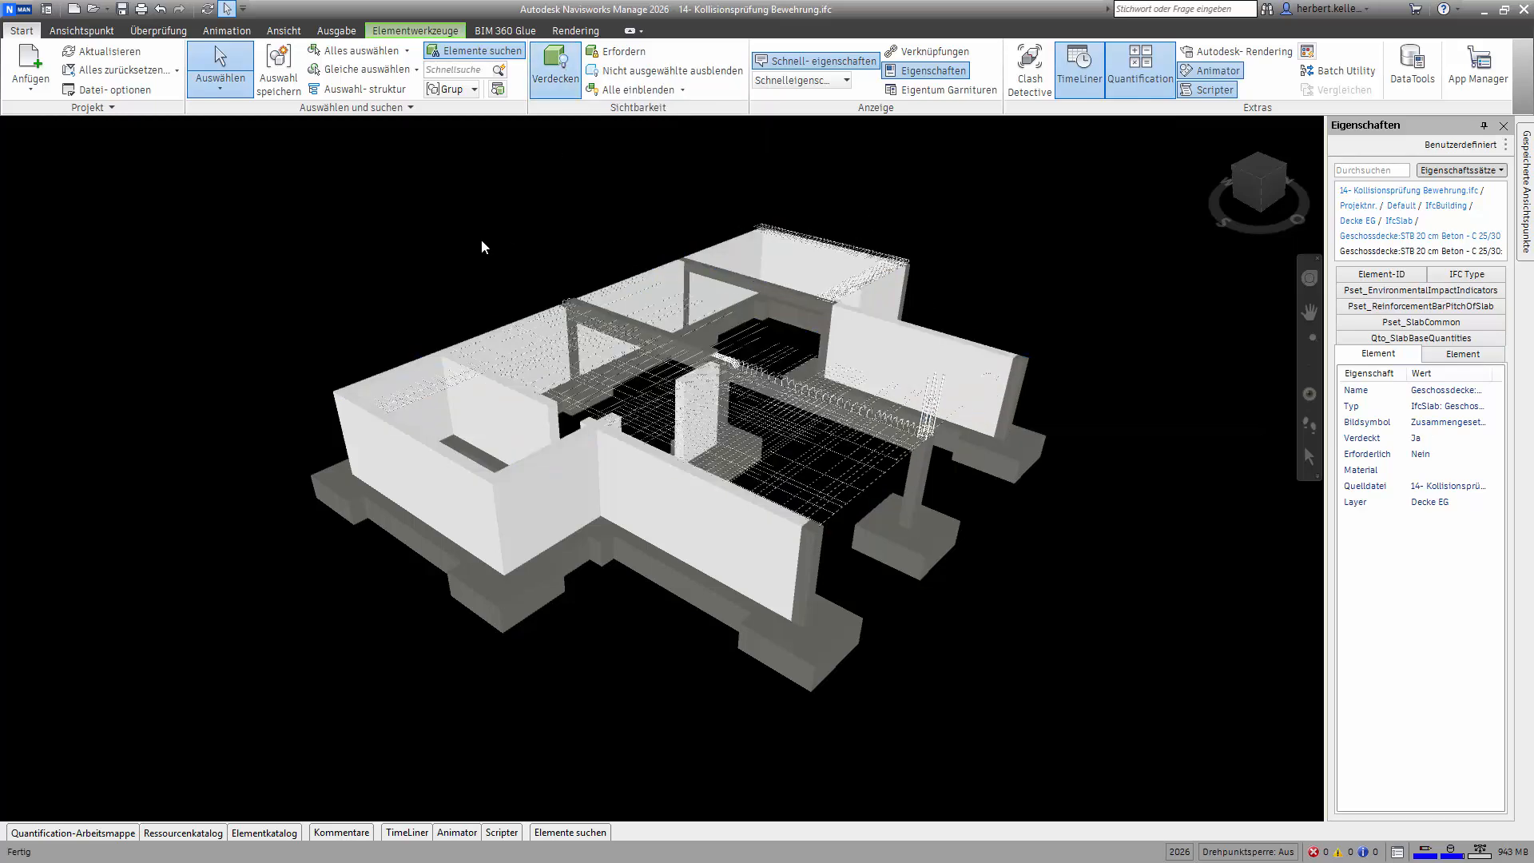
pyautogui.scroll(1, 848, 407)
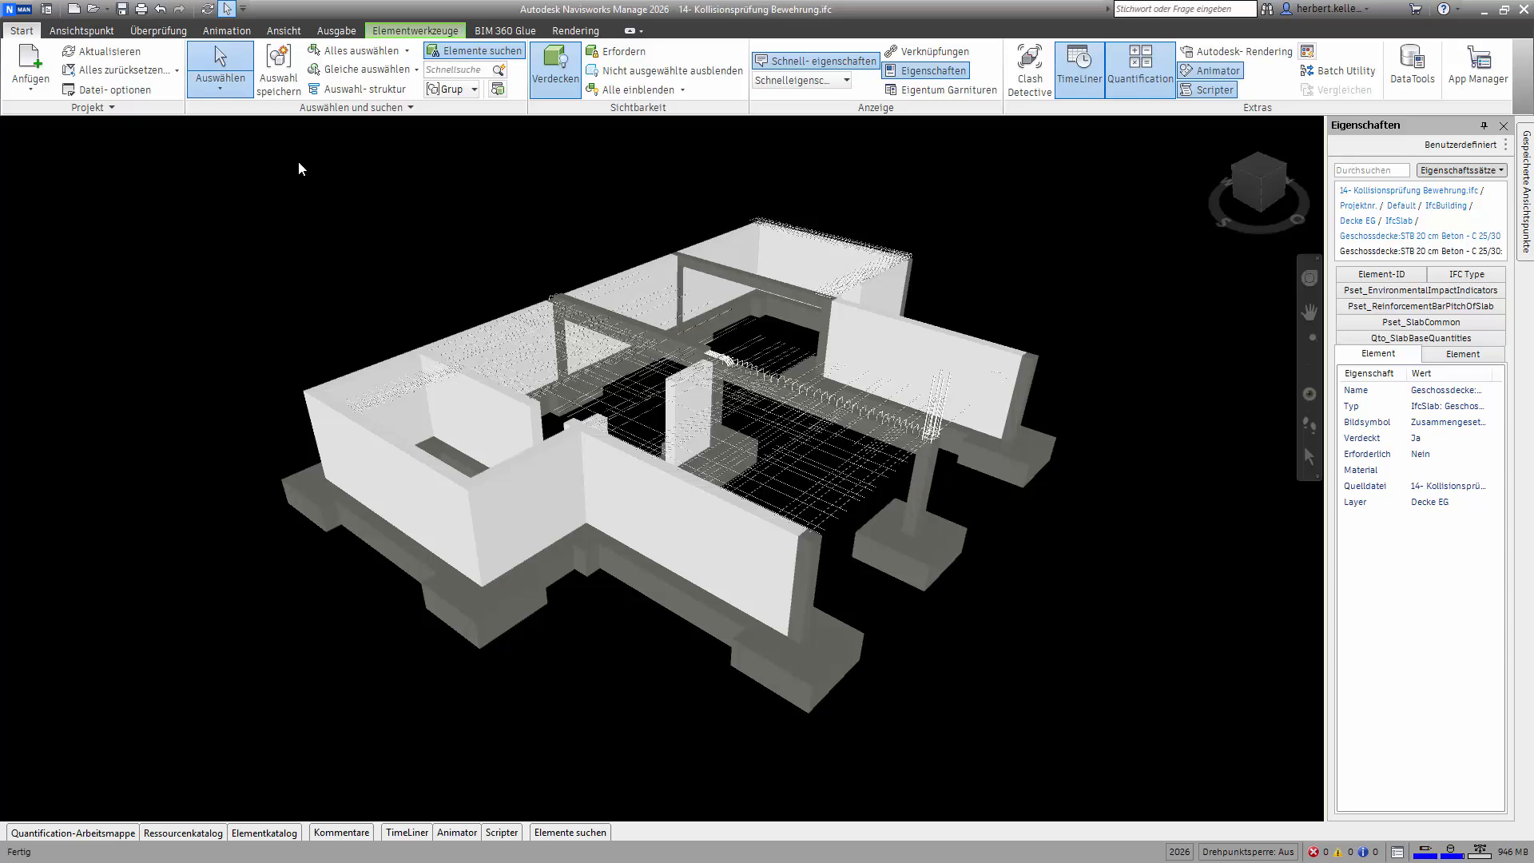
# Display the selection tree, isolate all elements with the S-RBAR layer name by hiding everything unselected, and clear the selection
pyautogui.click(358, 88)
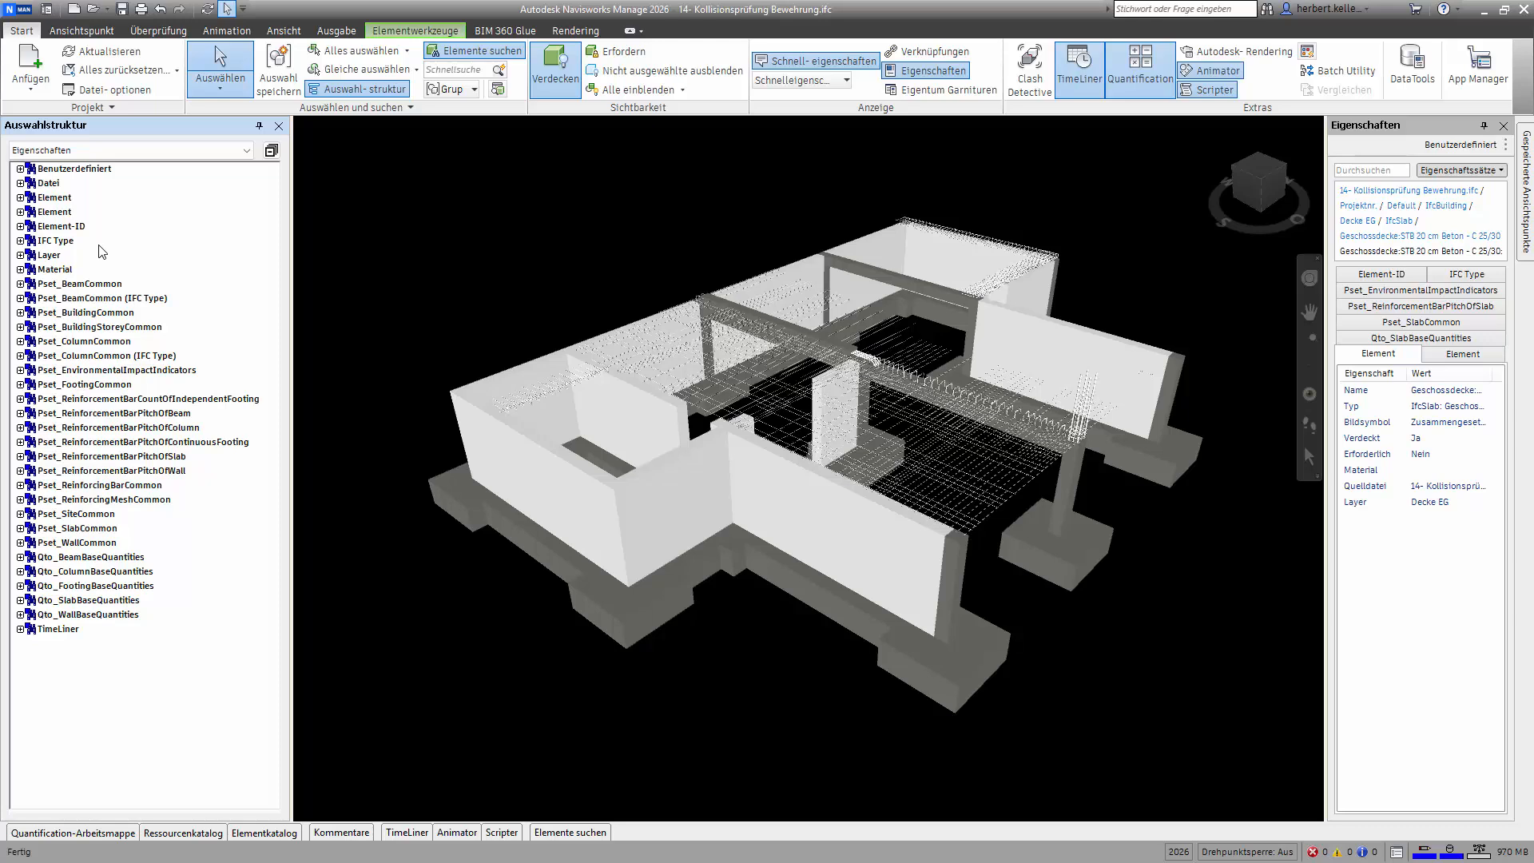
pyautogui.click(19, 255)
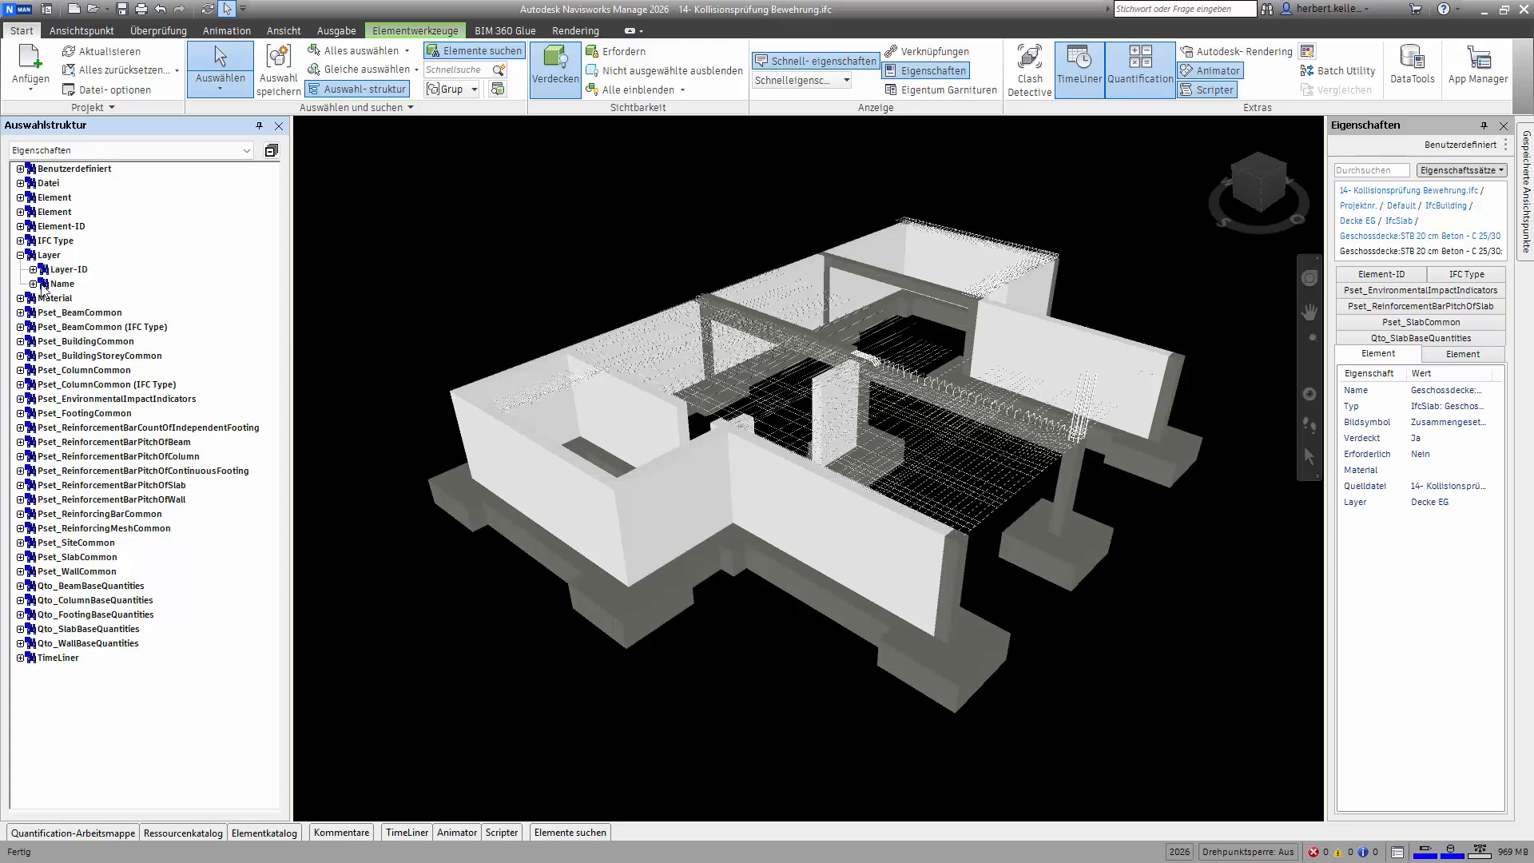
pyautogui.click(32, 283)
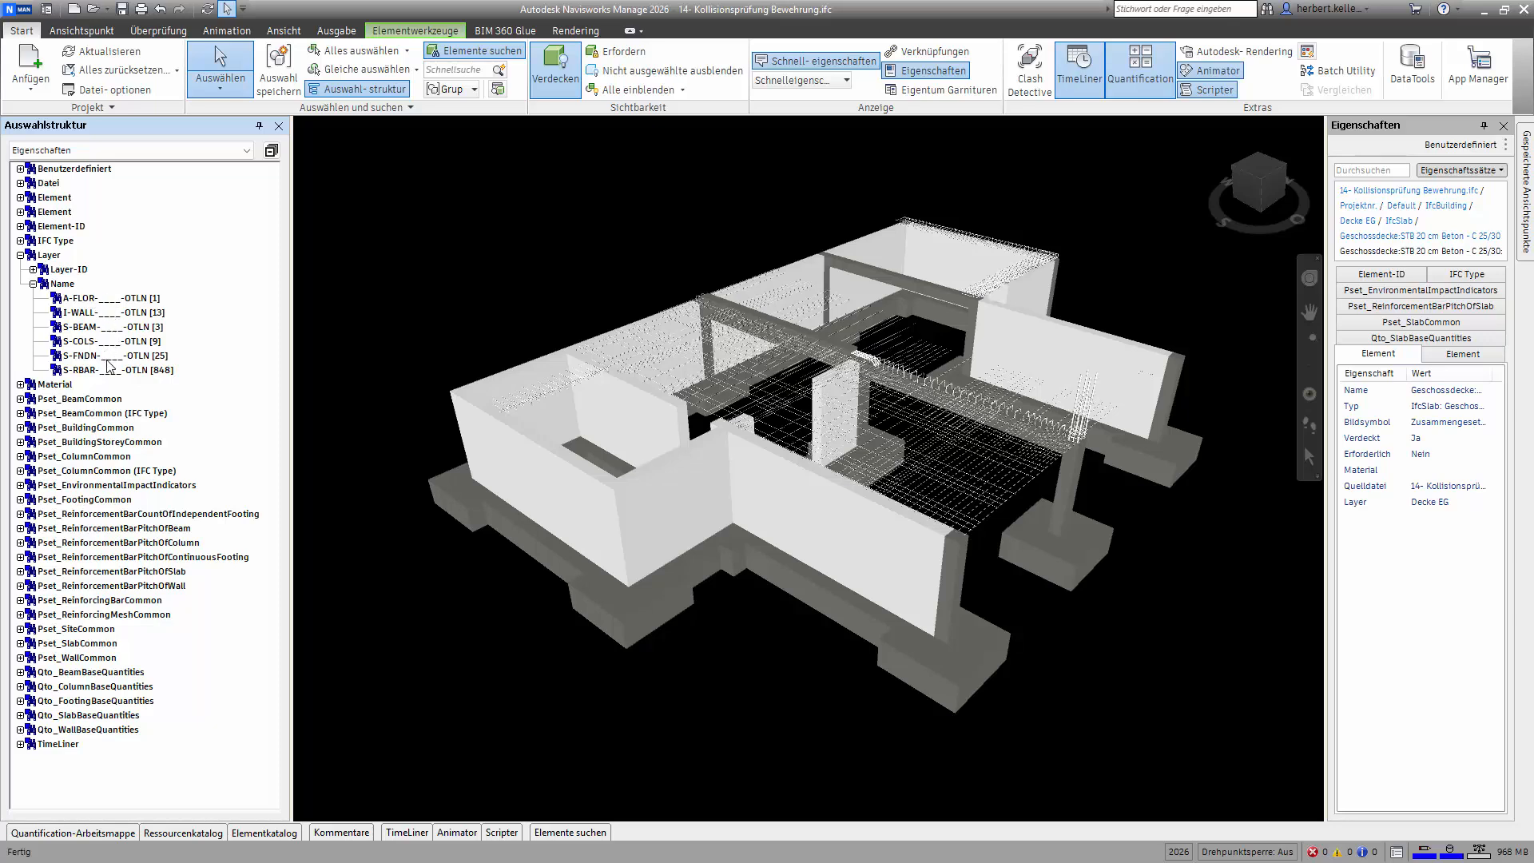
pyautogui.click(90, 370)
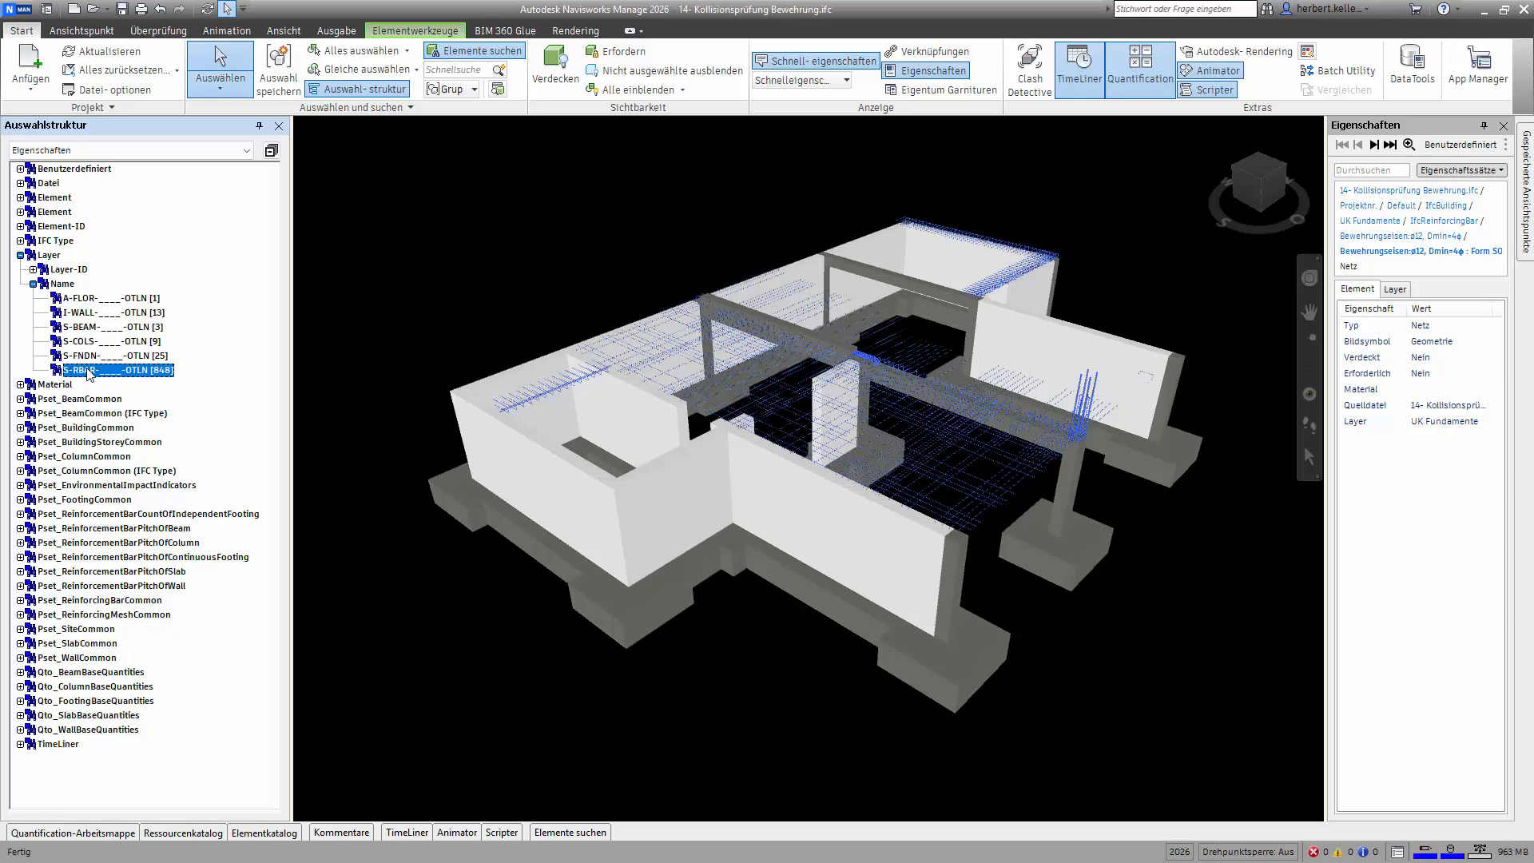
pyautogui.rightClick(90, 371)
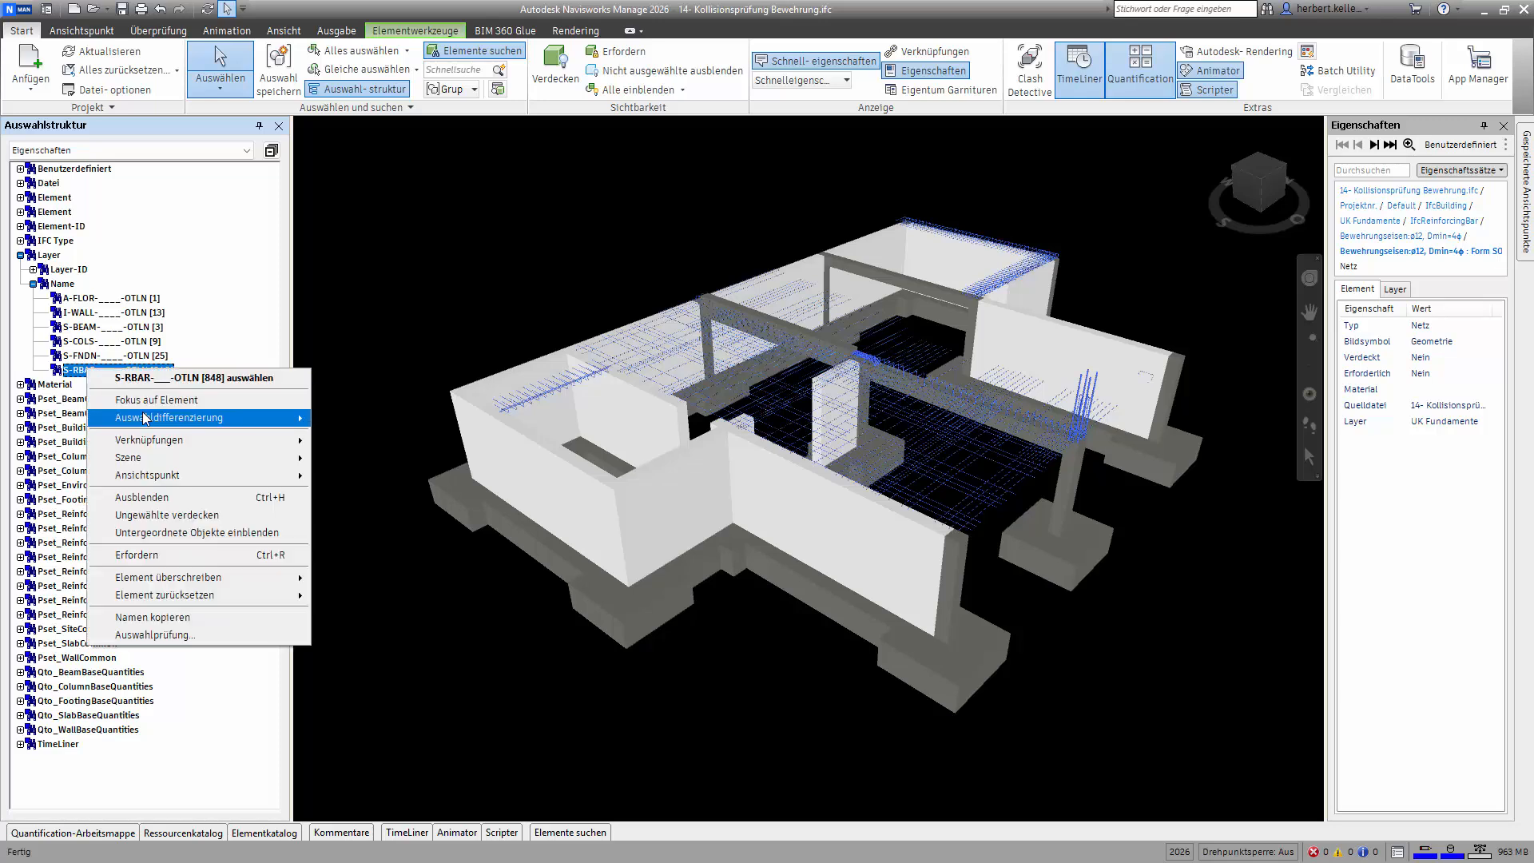
pyautogui.click(165, 515)
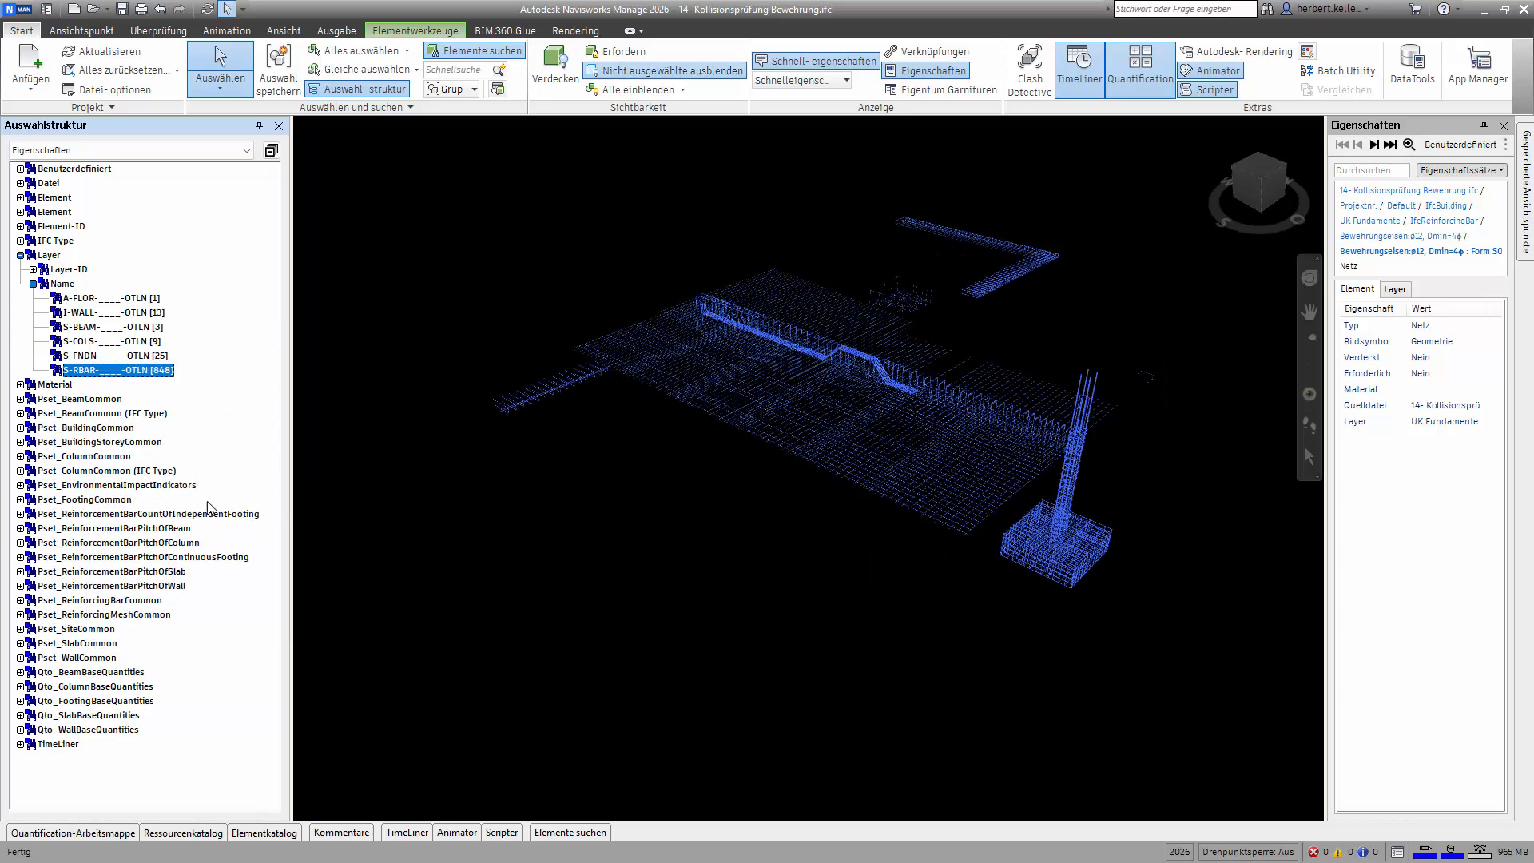
pyautogui.click(583, 536)
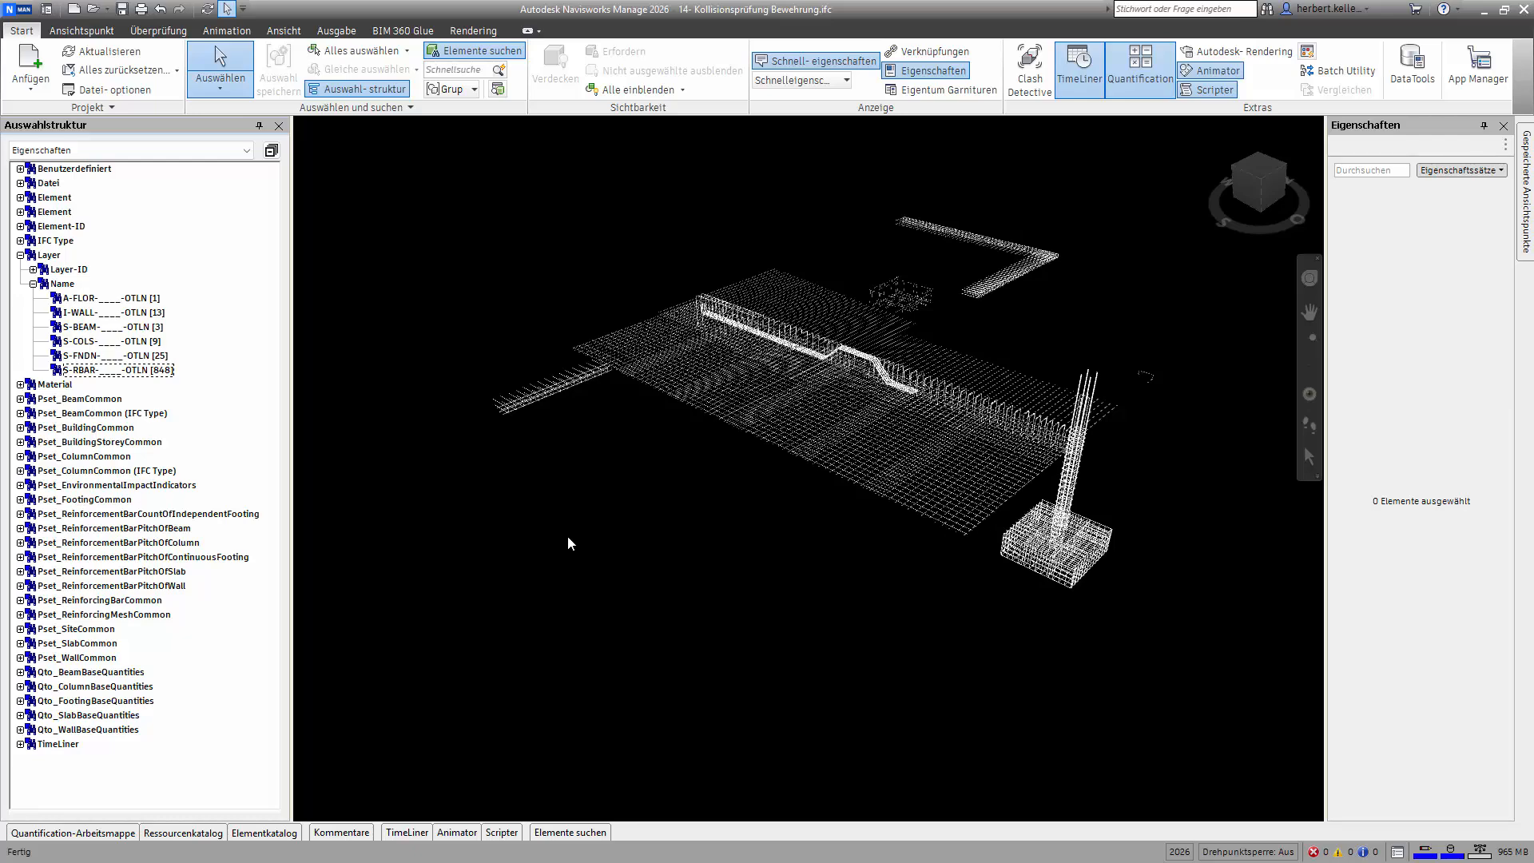
pyautogui.moveTo(669, 517); pyautogui.dragTo(638, 546, button='middle')
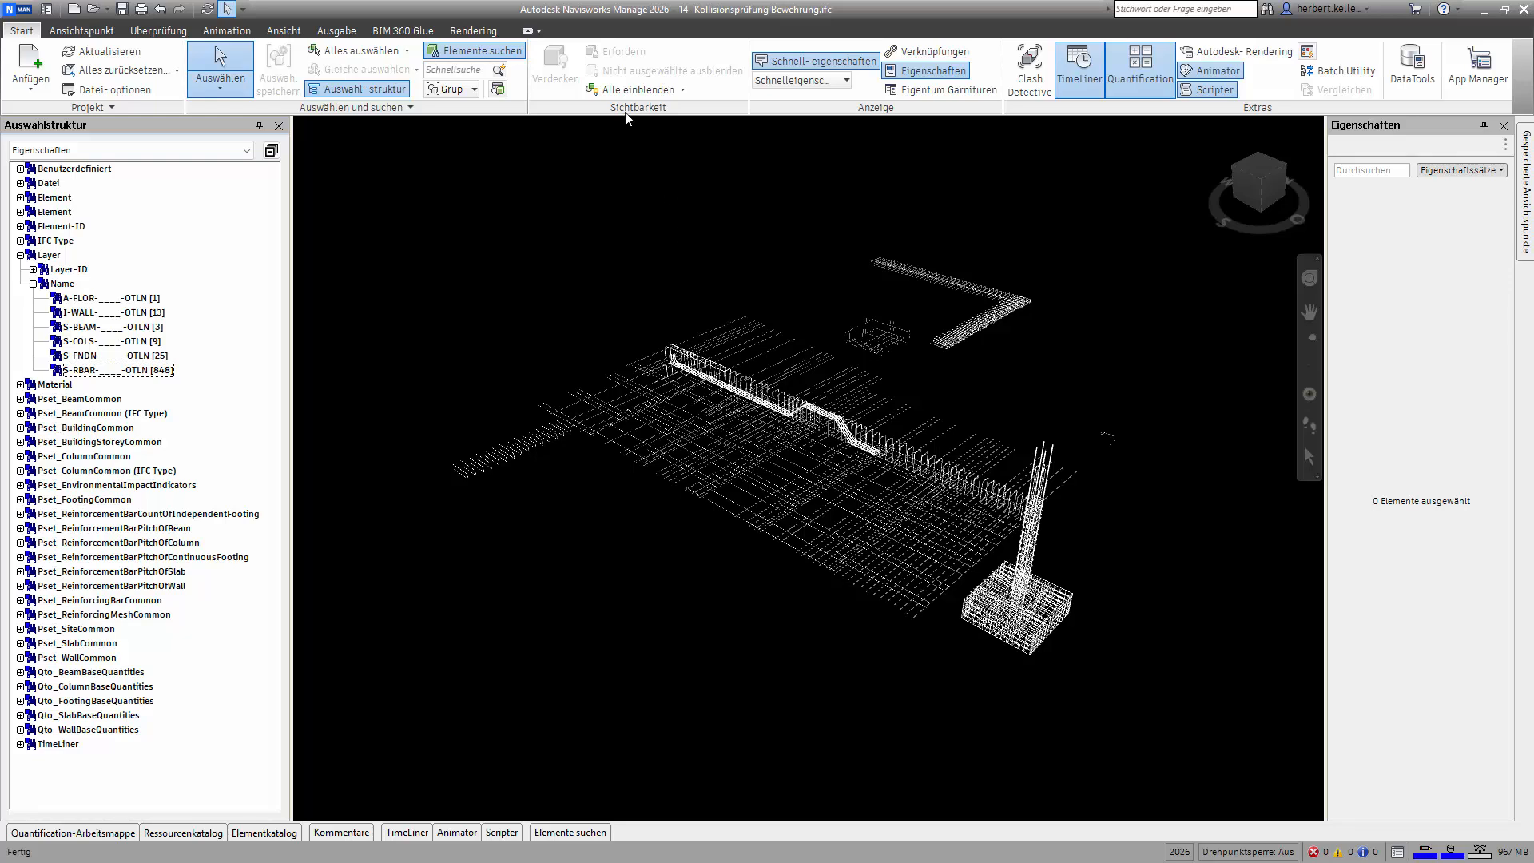
# Show all hidden elements of the building model again
pyautogui.click(634, 89)
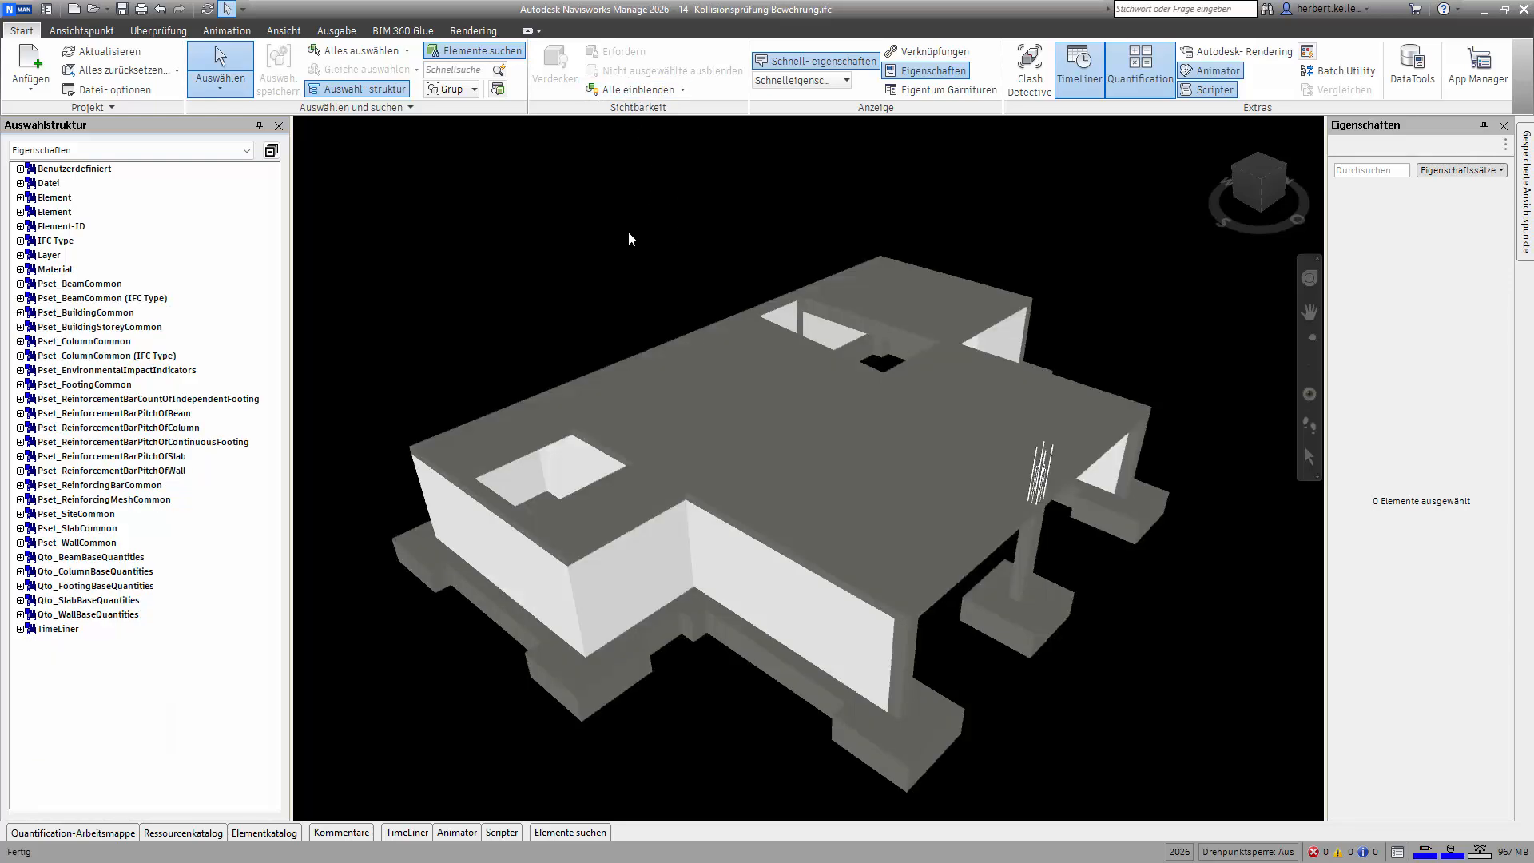
pyautogui.scroll(2, 788, 348)
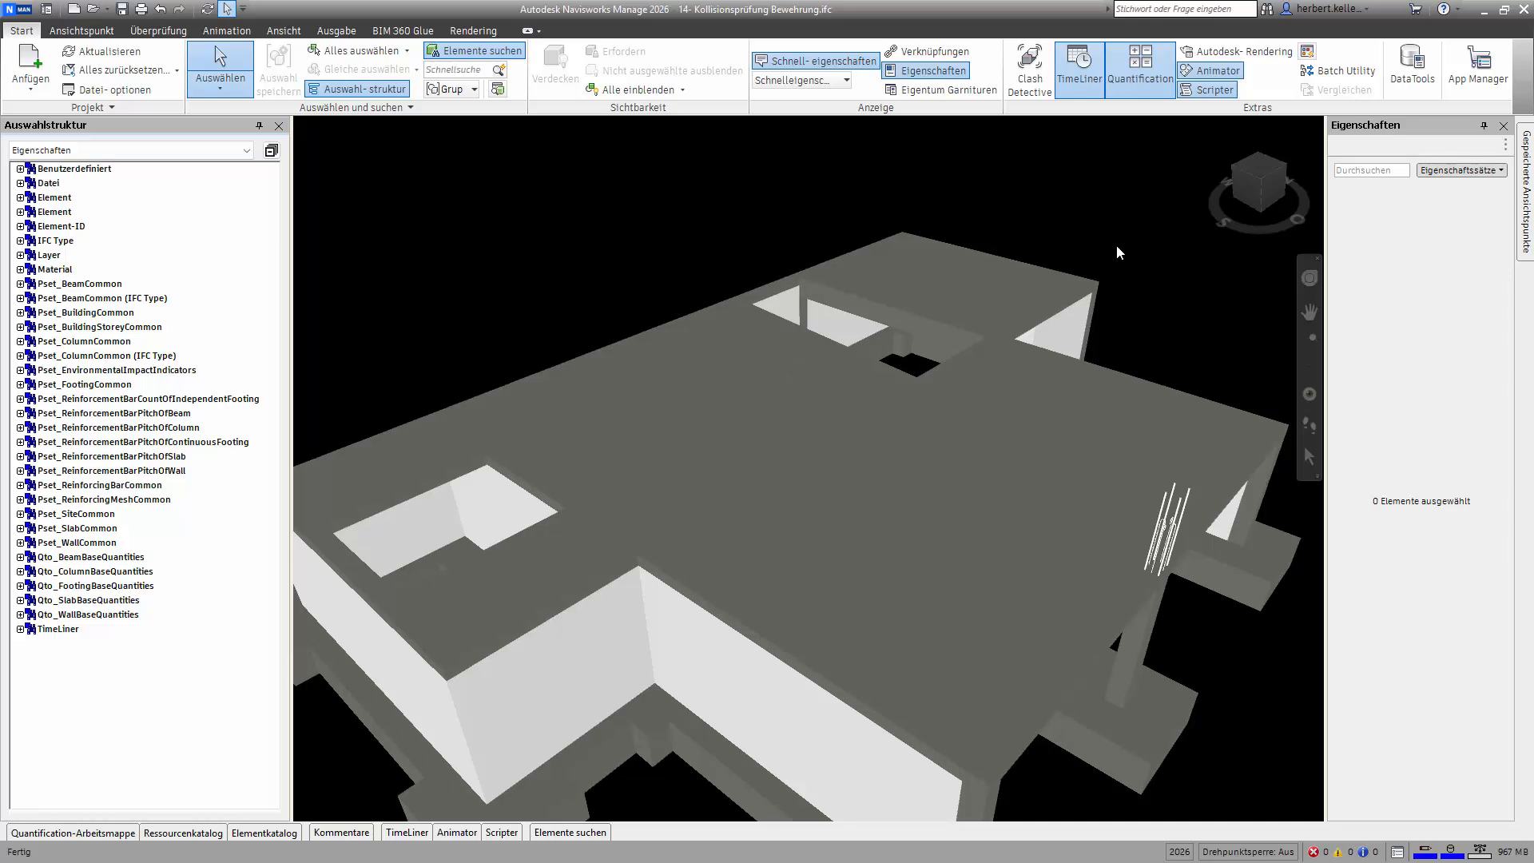
pyautogui.scroll(-3, 1115, 245)
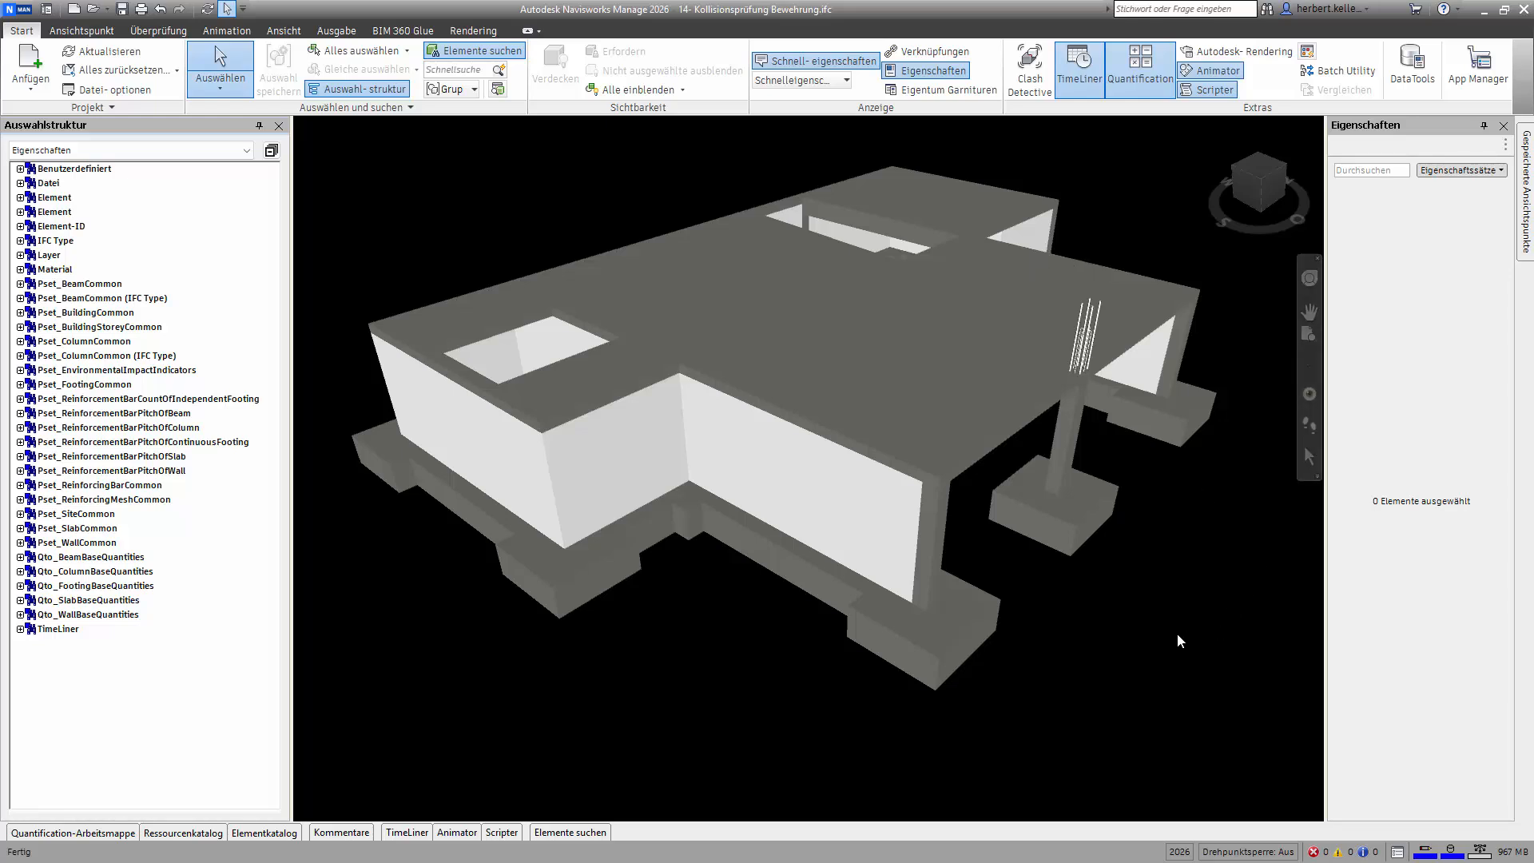
# View the building from its long side, tilted slightly from above, and activate area selection (Auswahlbereich)
pyautogui.moveTo(1179, 641)
pyautogui.keyDown('shift'); pyautogui.mouseDown(button='middle')
pyautogui.moveTo(1111, 691)
pyautogui.moveTo(1127, 726)
pyautogui.mouseUp(button='middle'); pyautogui.keyUp('shift')
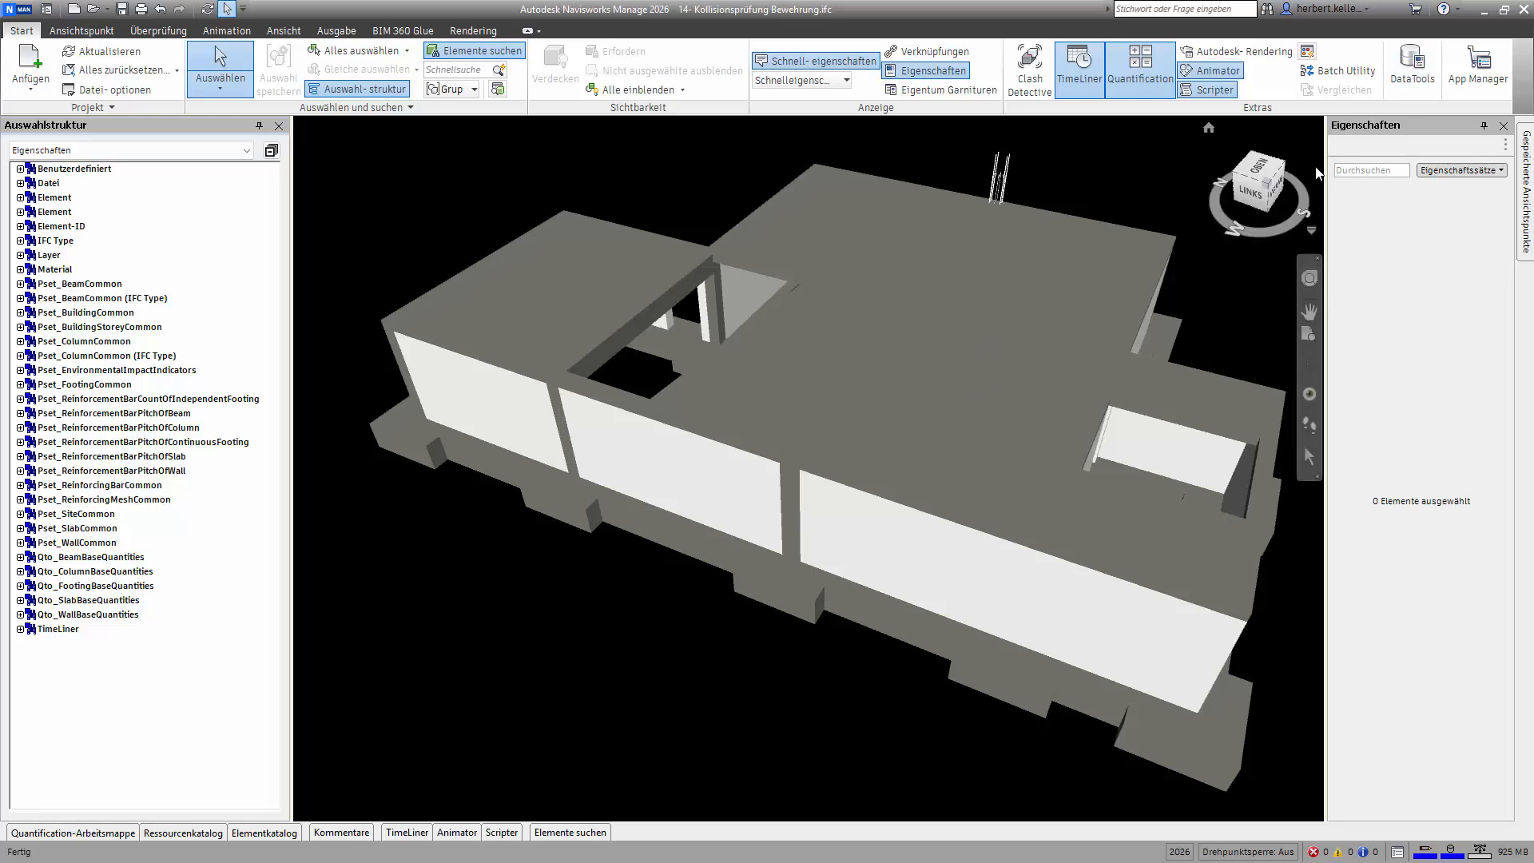
pyautogui.click(1256, 193)
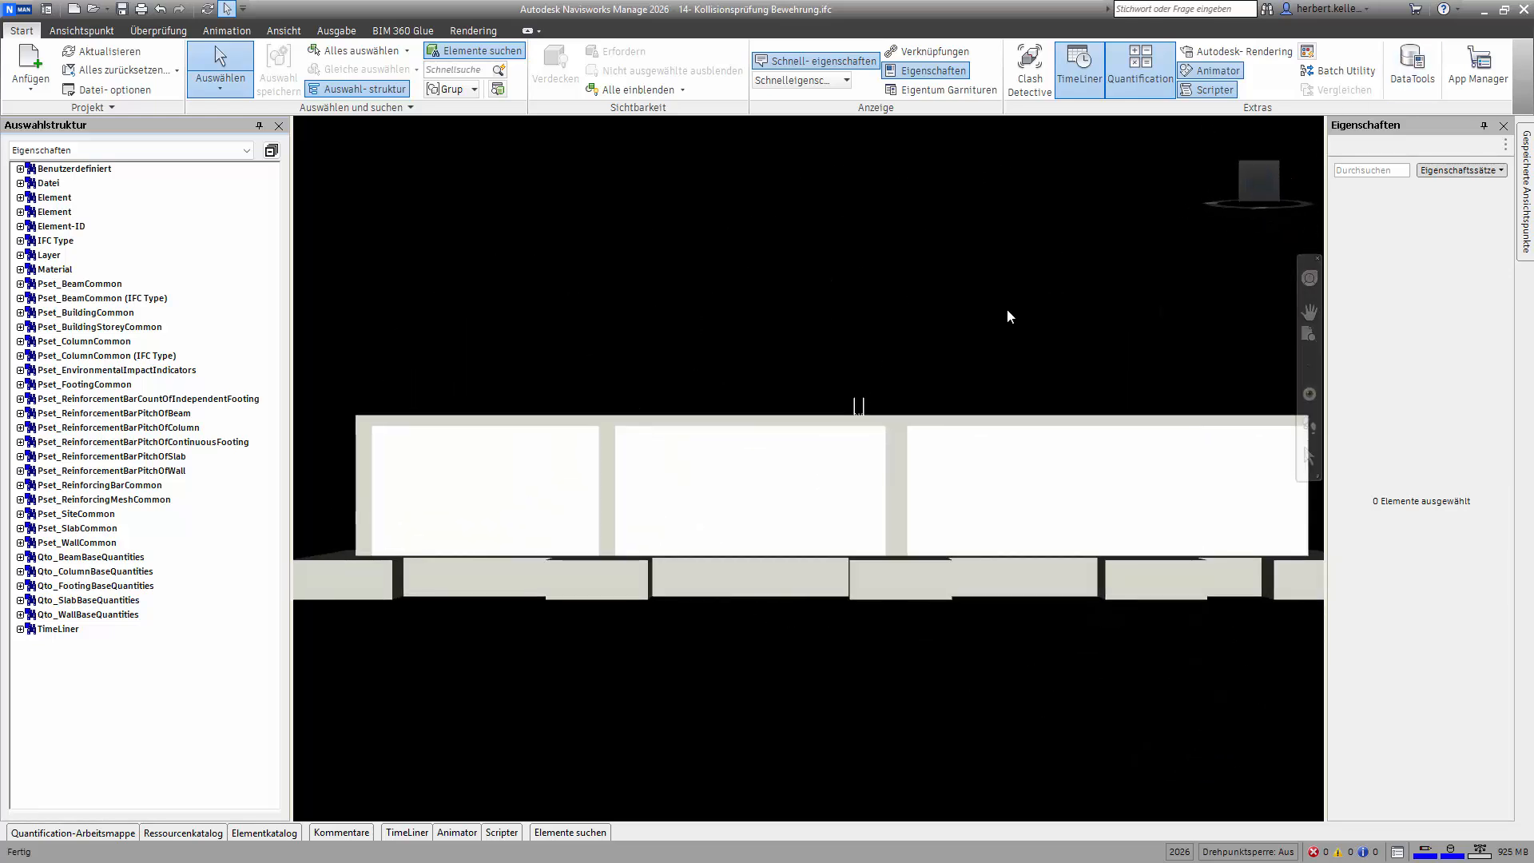
pyautogui.keyDown('shift'); pyautogui.moveTo(808, 448); pyautogui.dragTo(807, 504, button='middle'); pyautogui.keyUp('shift')
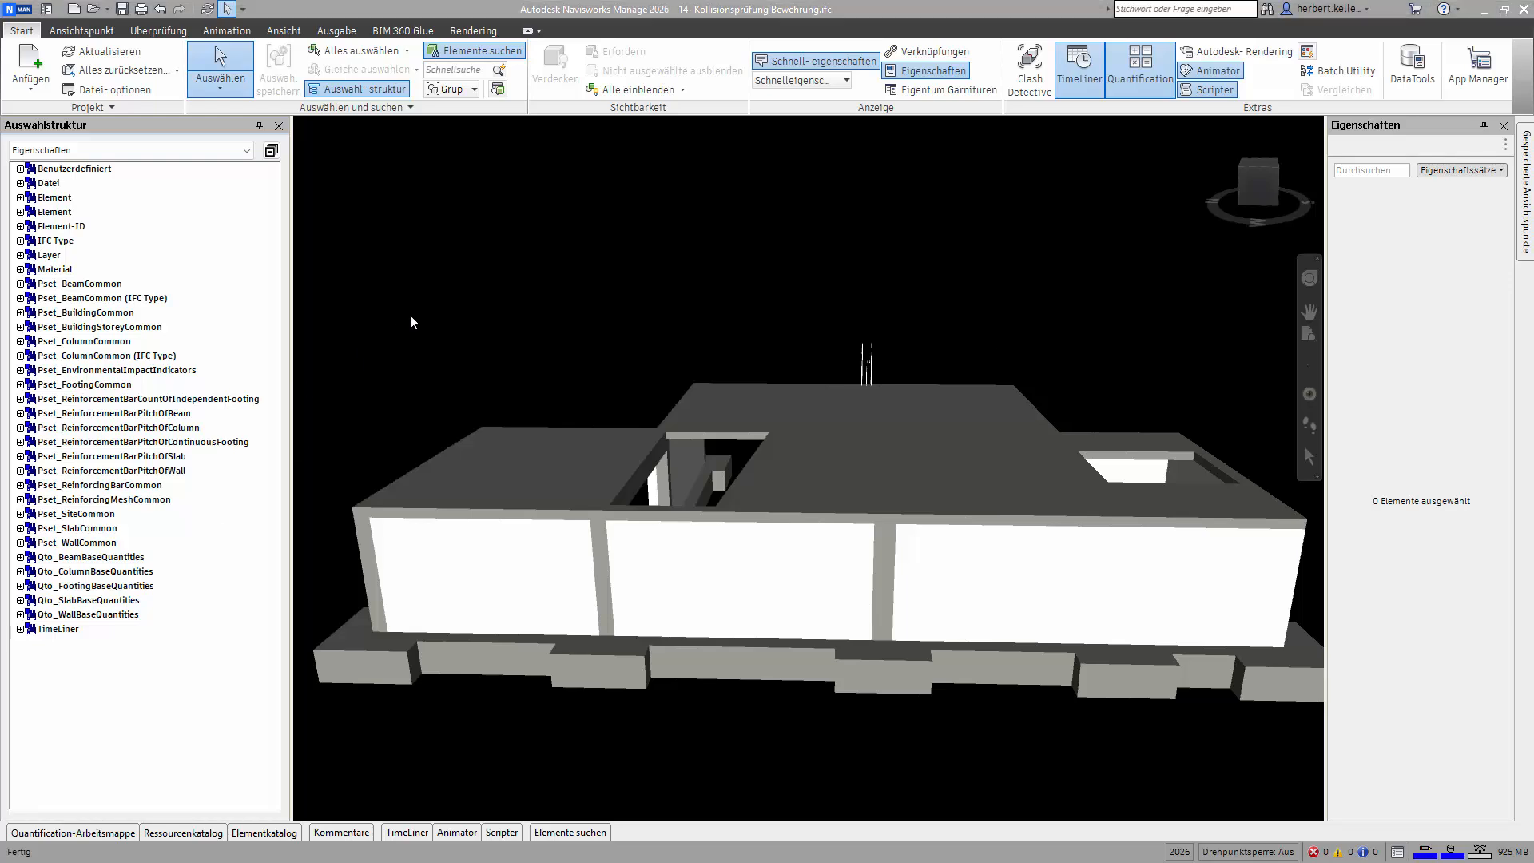
pyautogui.click(230, 91)
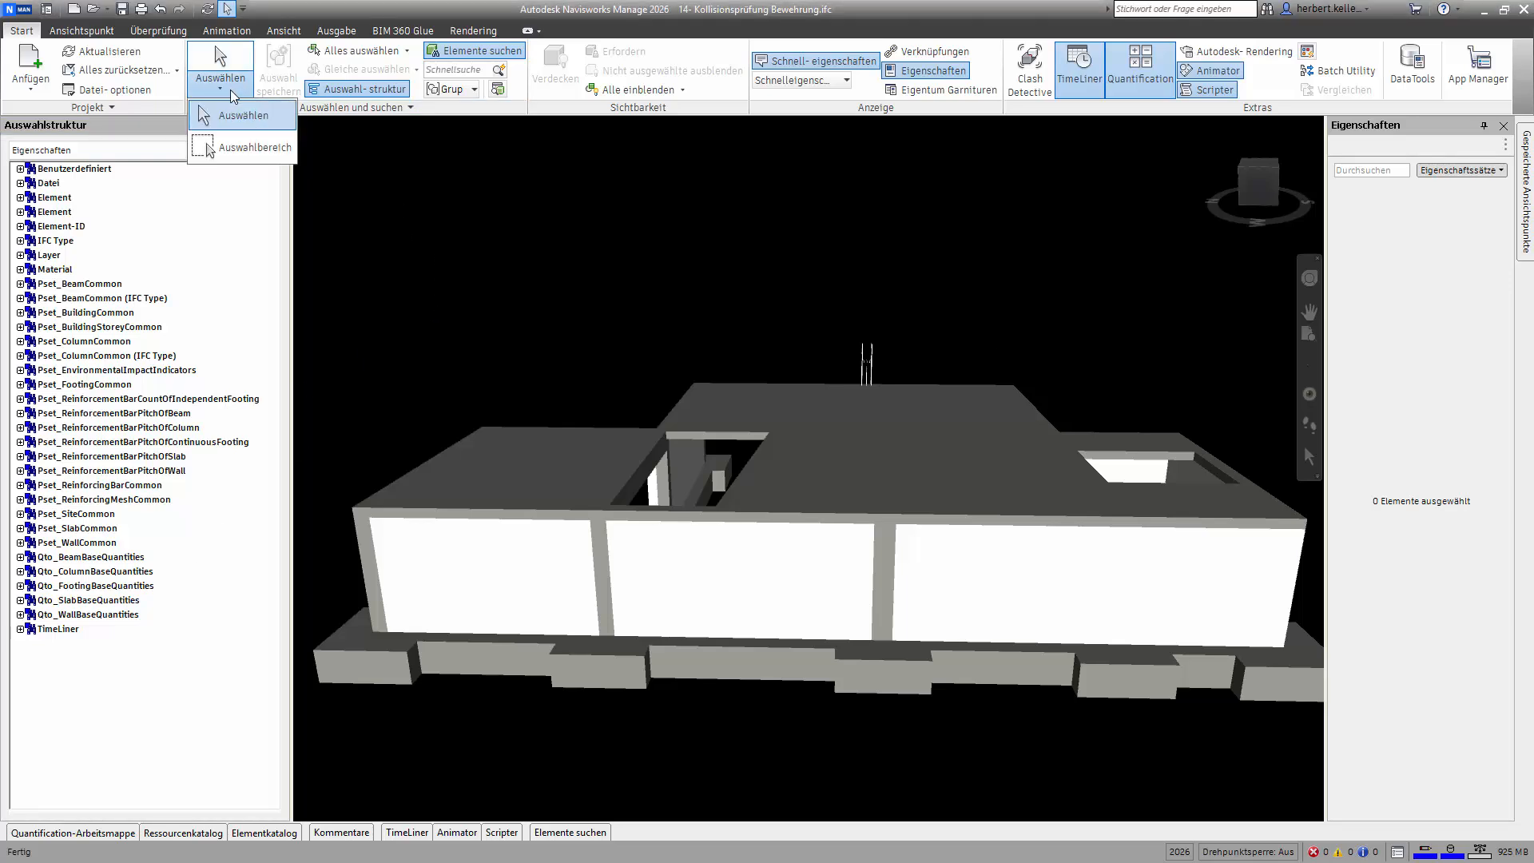
pyautogui.click(254, 149)
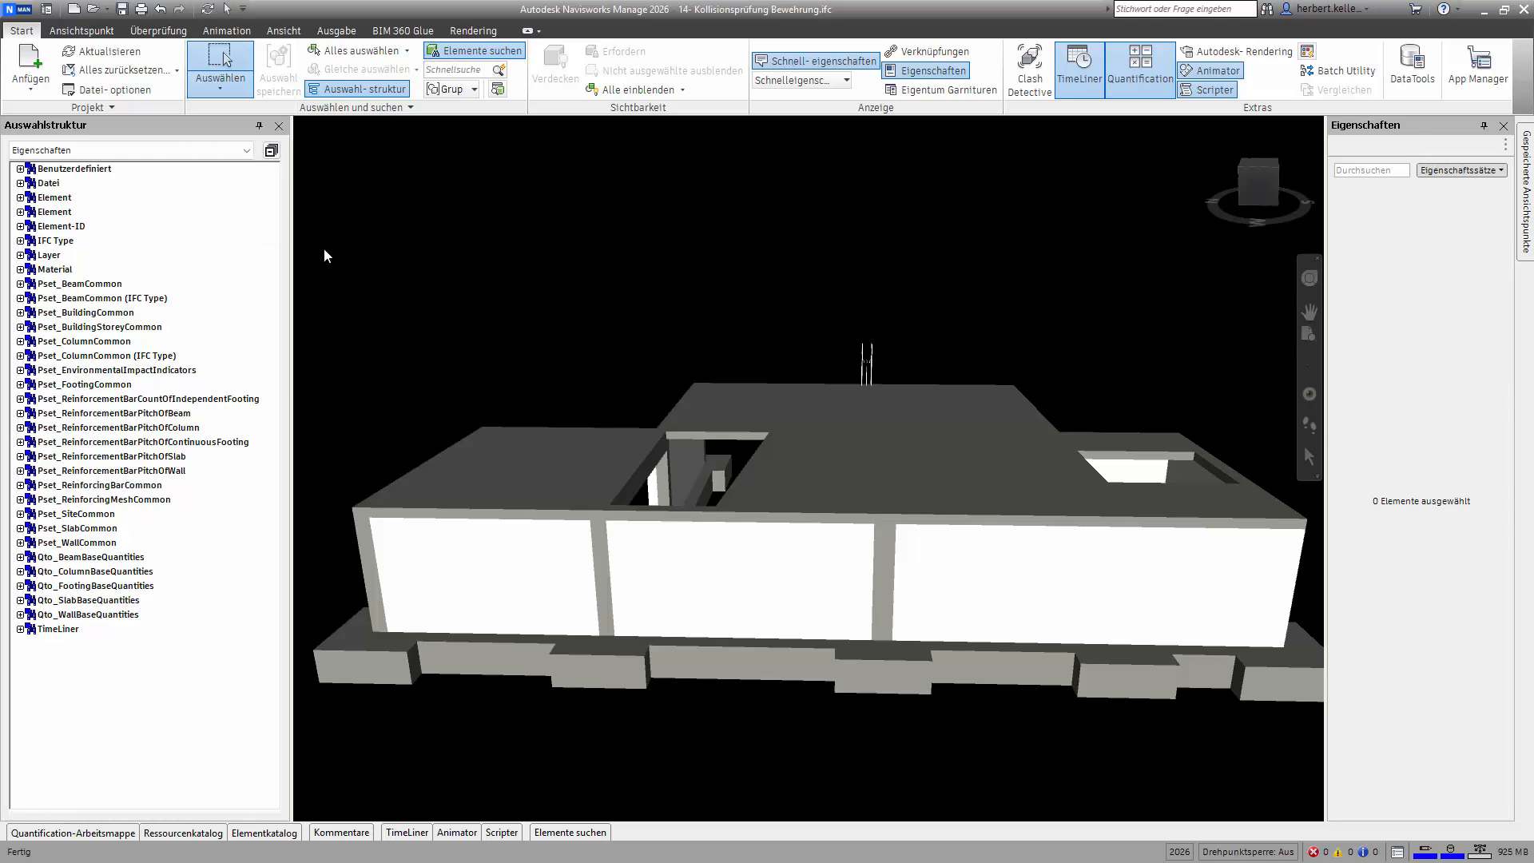
pyautogui.moveTo(329, 224); pyautogui.dragTo(760, 763)
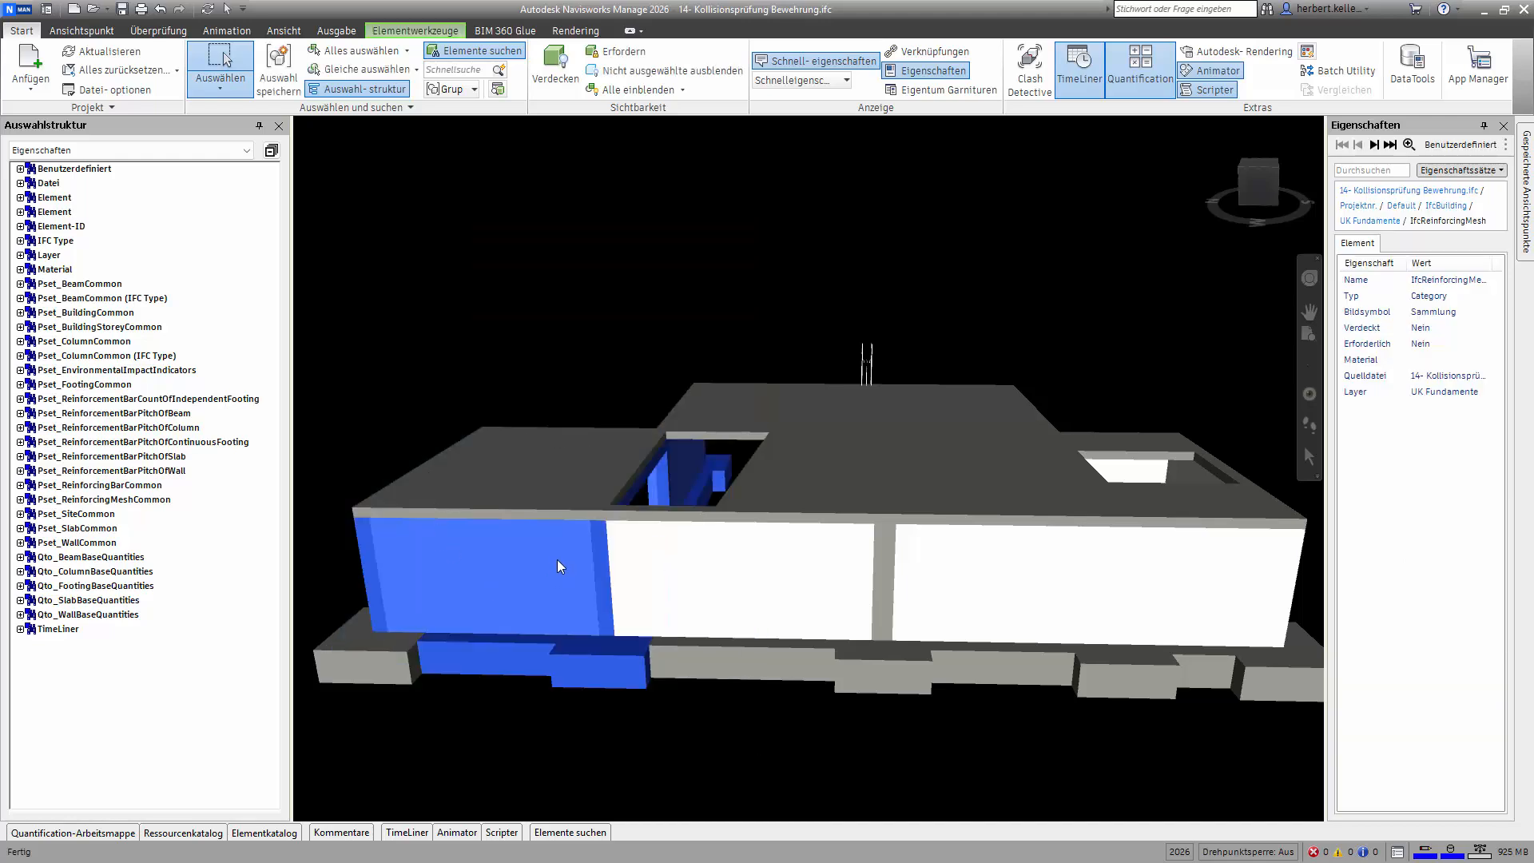
pyautogui.moveTo(558, 560)
pyautogui.click(411, 285)
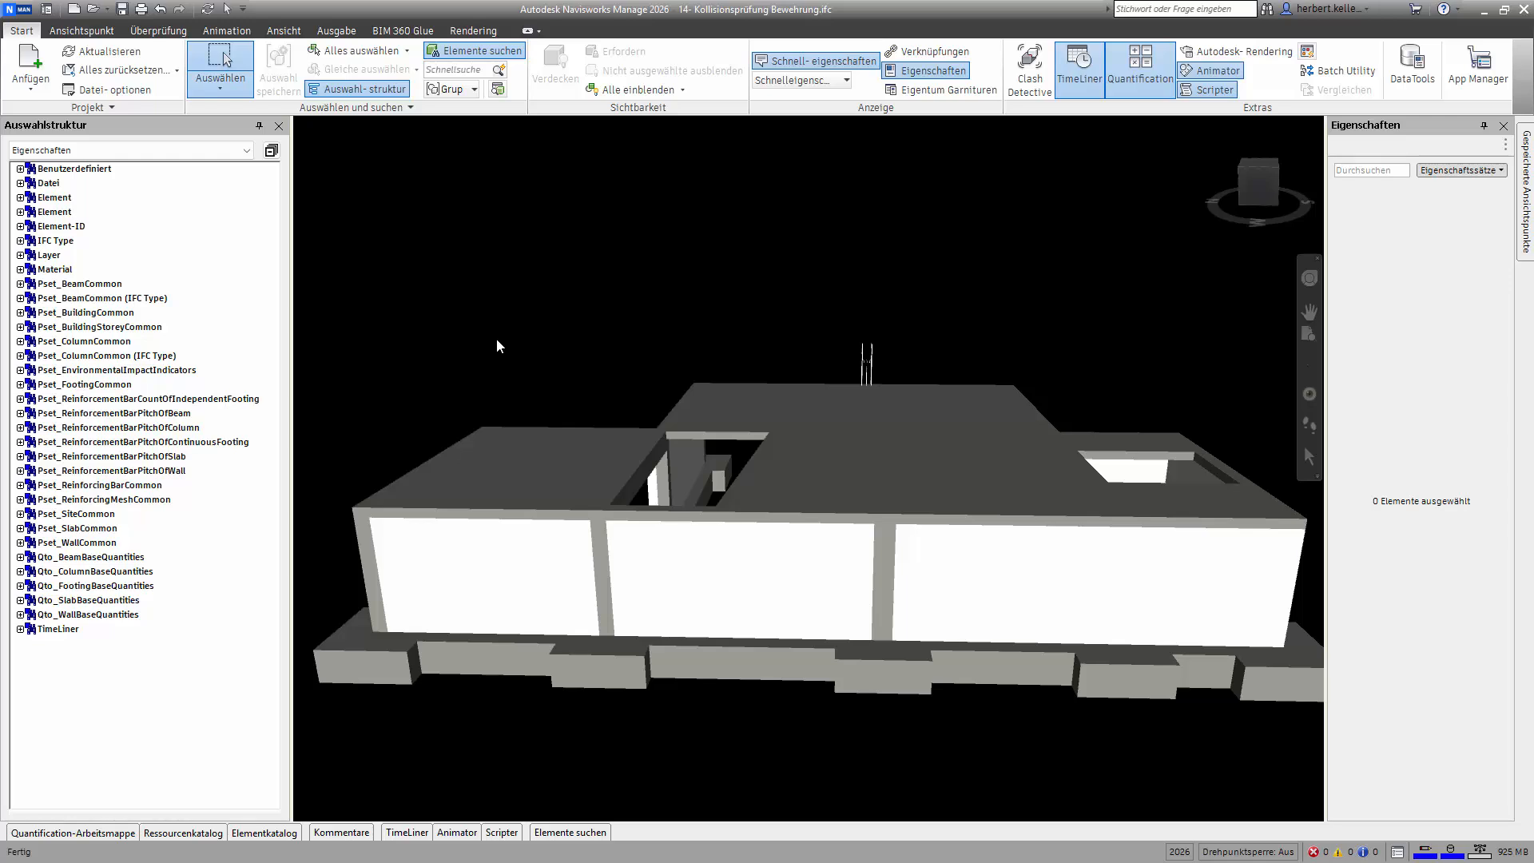
pyautogui.moveTo(547, 348); pyautogui.dragTo(430, 277)
# Area-select and hide the building parts on both sides of the central beam line, keeping only its columns, beams and footings
pyautogui.moveTo(318, 302); pyautogui.dragTo(789, 770)
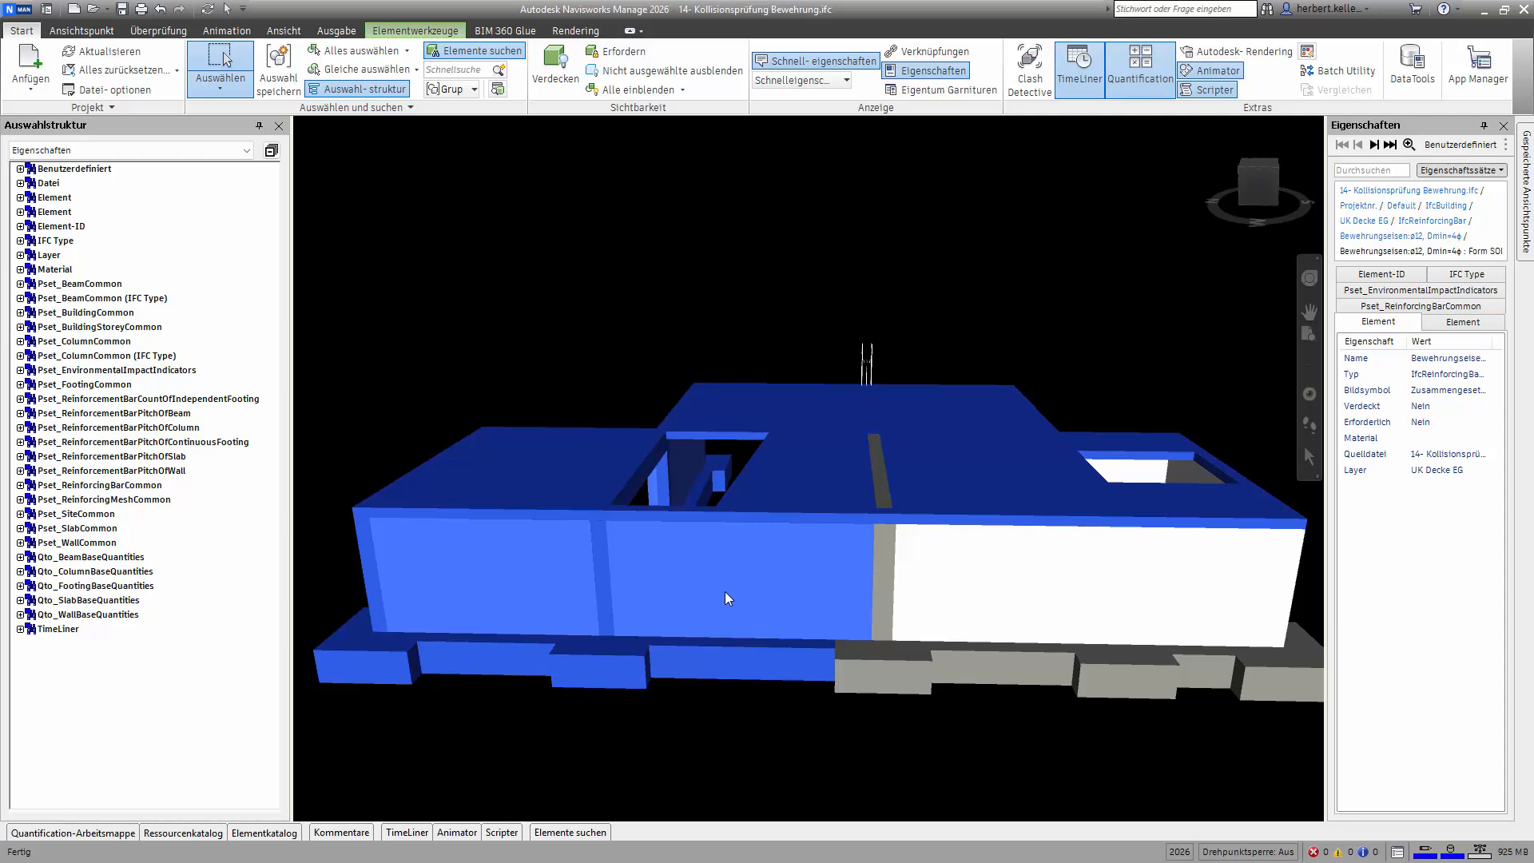
pyautogui.click(550, 74)
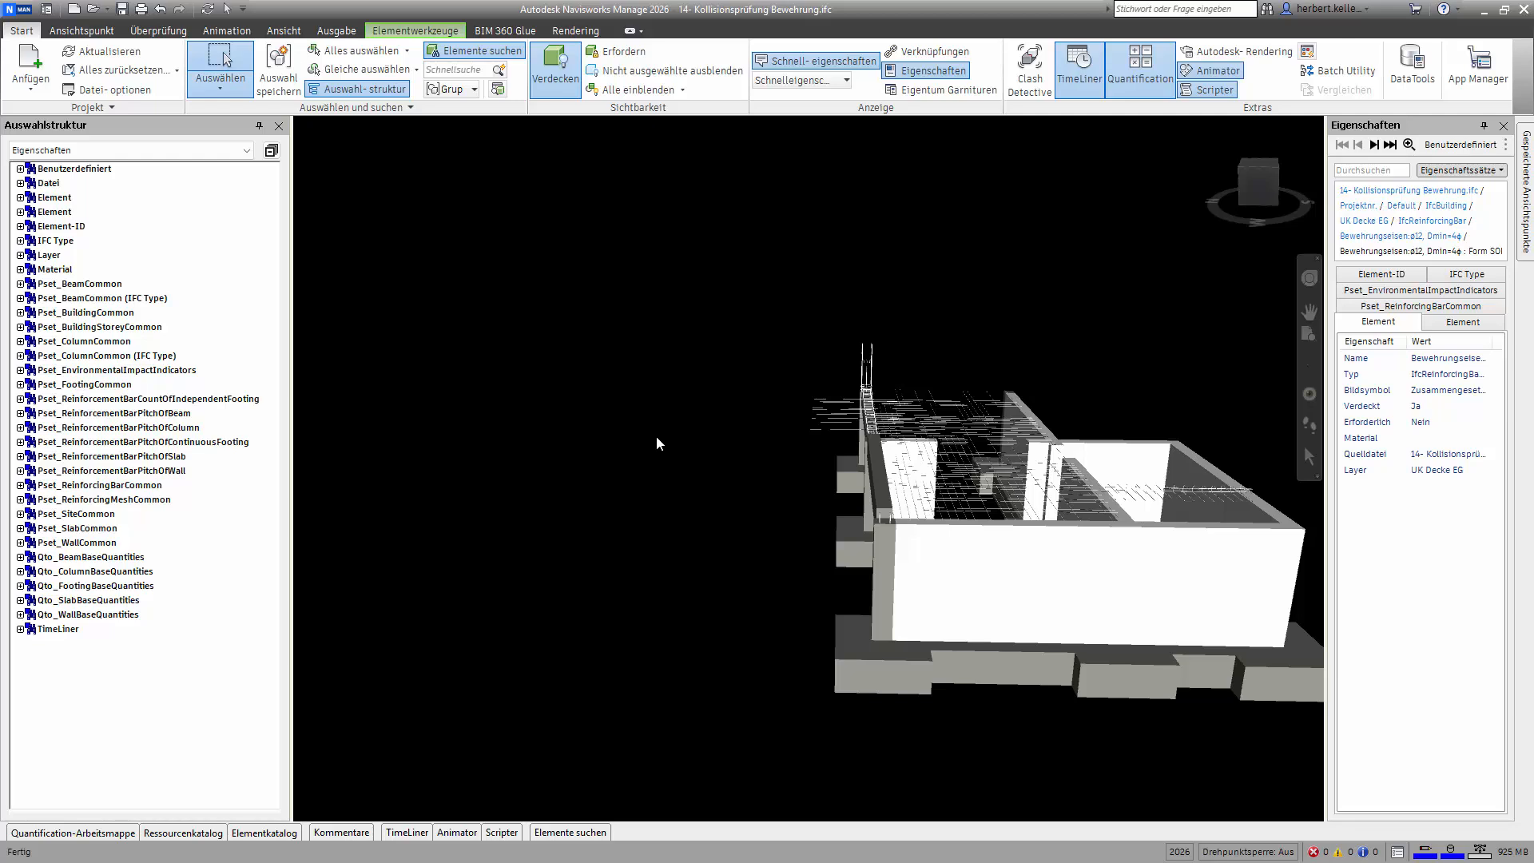
pyautogui.moveTo(655, 434); pyautogui.dragTo(520, 433, button='middle')
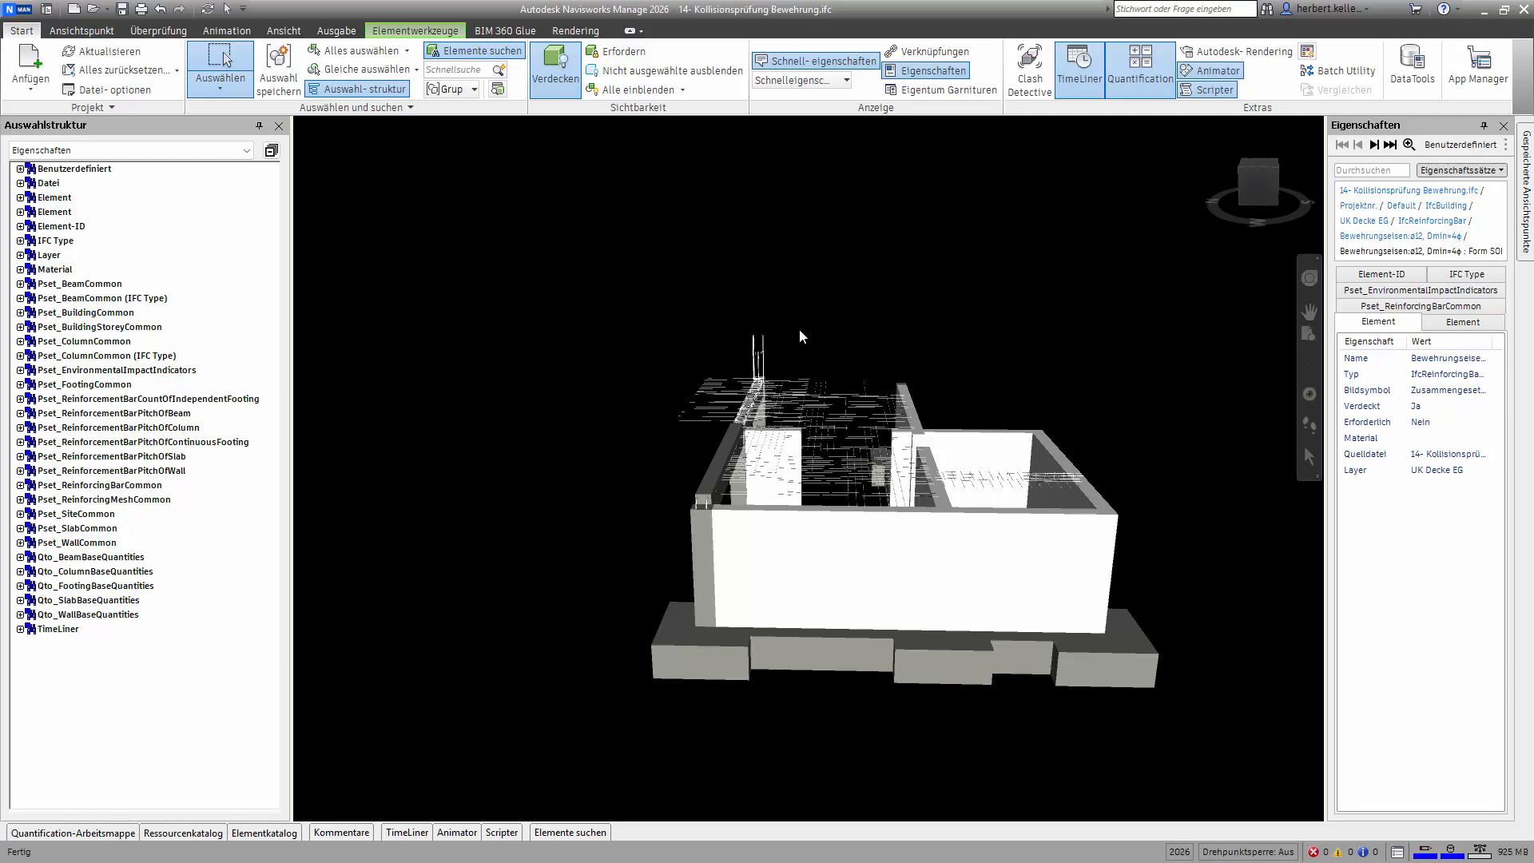
pyautogui.moveTo(801, 329); pyautogui.dragTo(1181, 744)
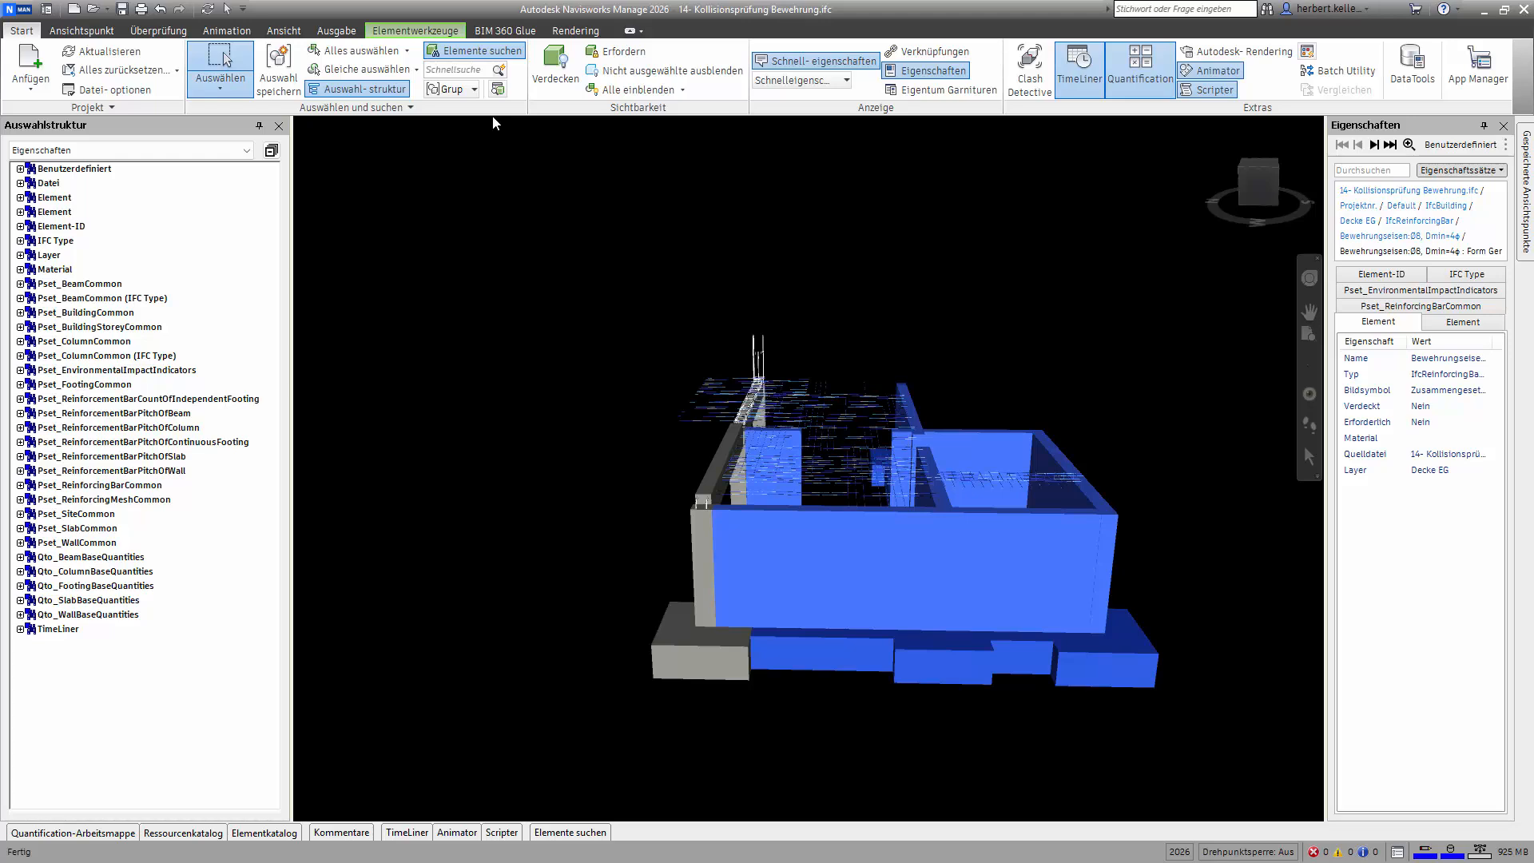
pyautogui.click(552, 71)
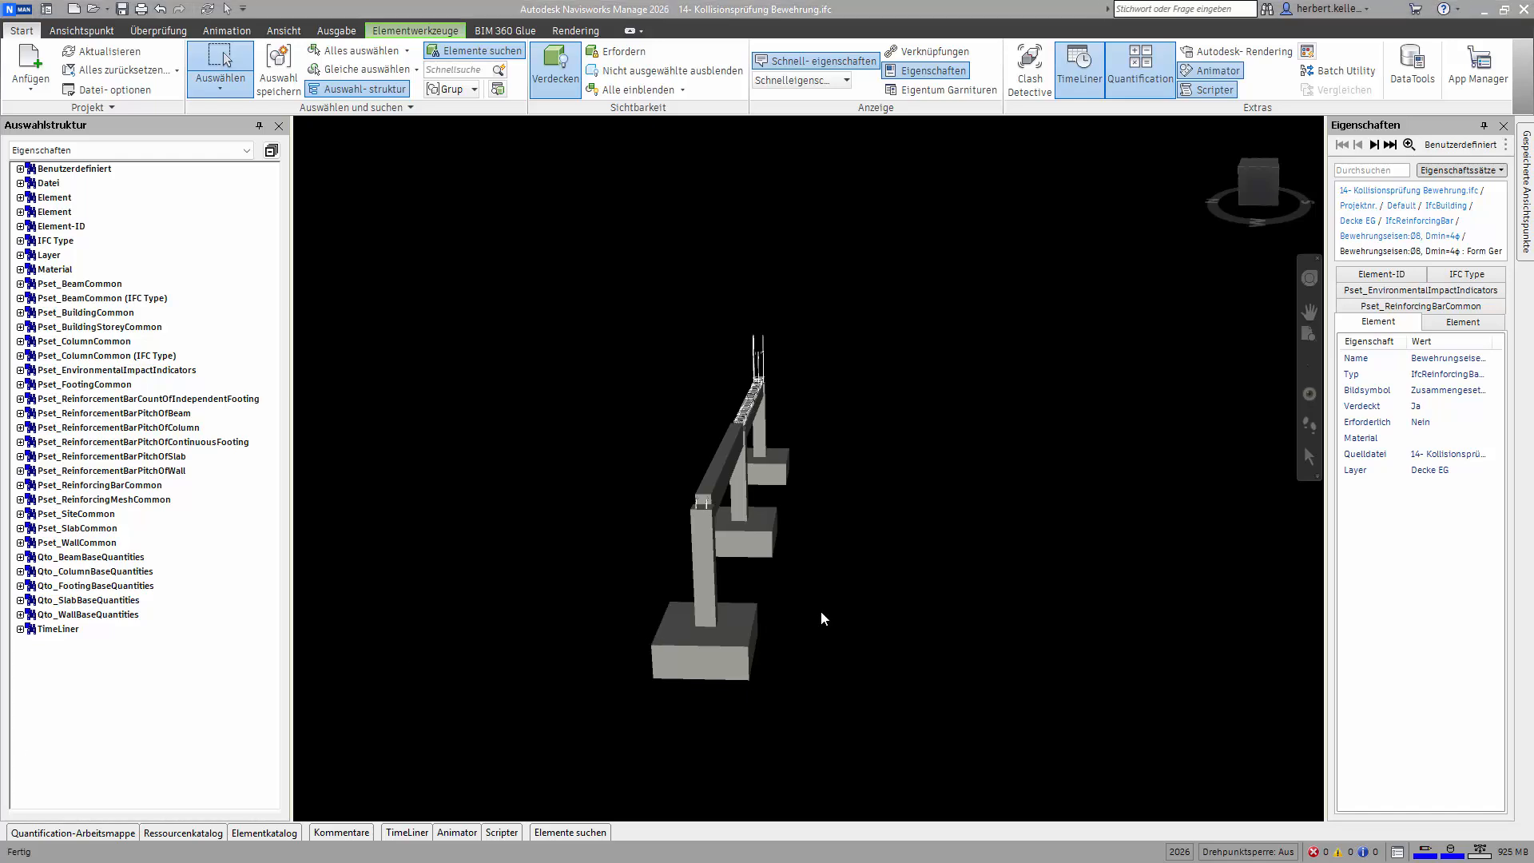
# Switch back to single selection and hide the three columns and two beams to expose their reinforcement
pyautogui.moveTo(992, 599)
pyautogui.keyDown('shift'); pyautogui.mouseDown(button='middle')
pyautogui.moveTo(925, 606)
pyautogui.moveTo(821, 558)
pyautogui.moveTo(812, 569)
pyautogui.mouseUp(button='middle'); pyautogui.keyUp('shift')
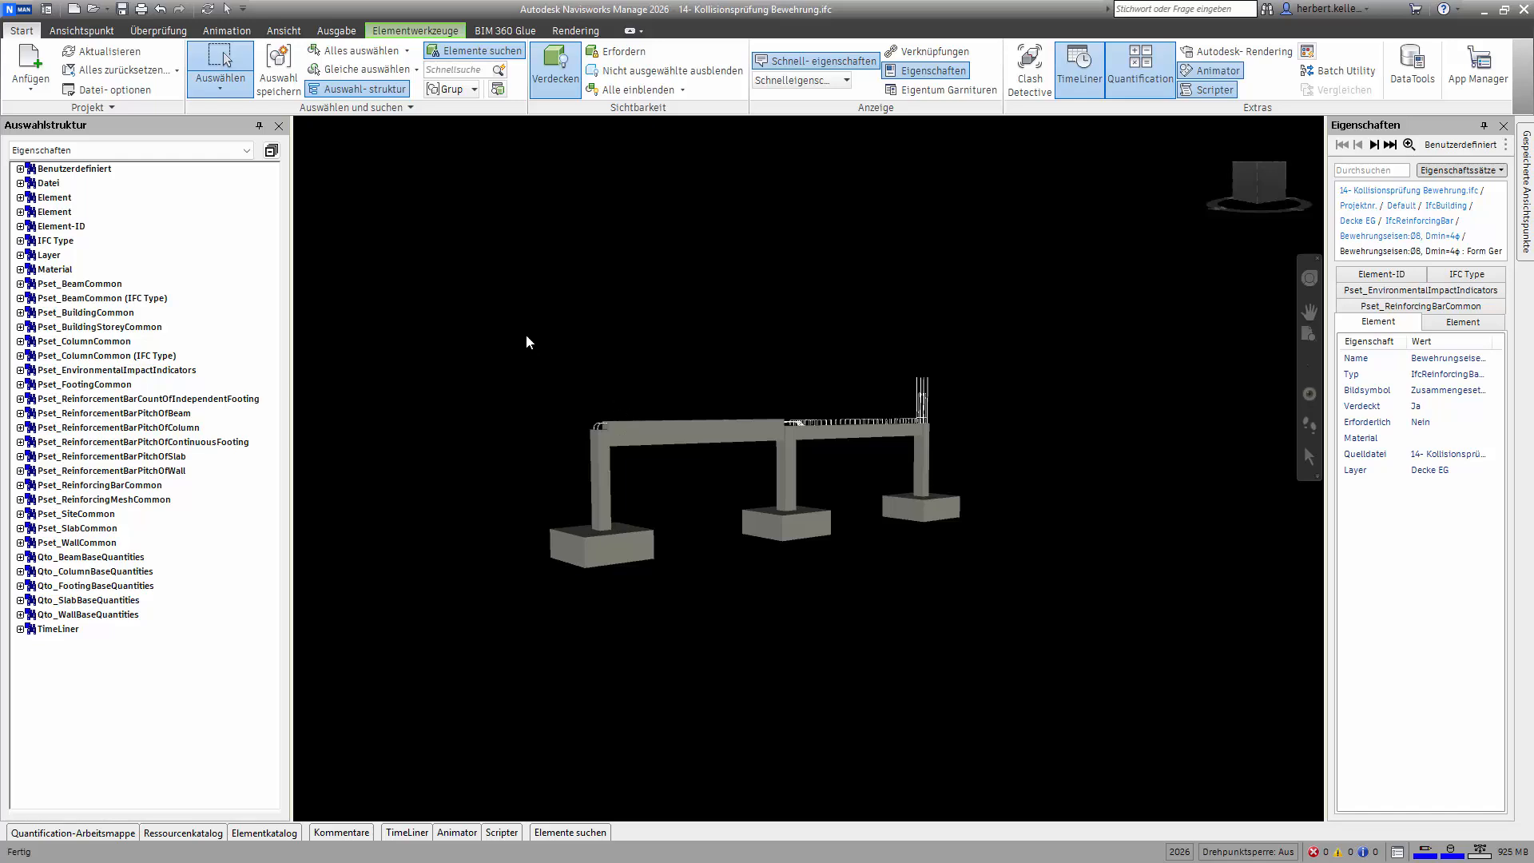
pyautogui.click(220, 89)
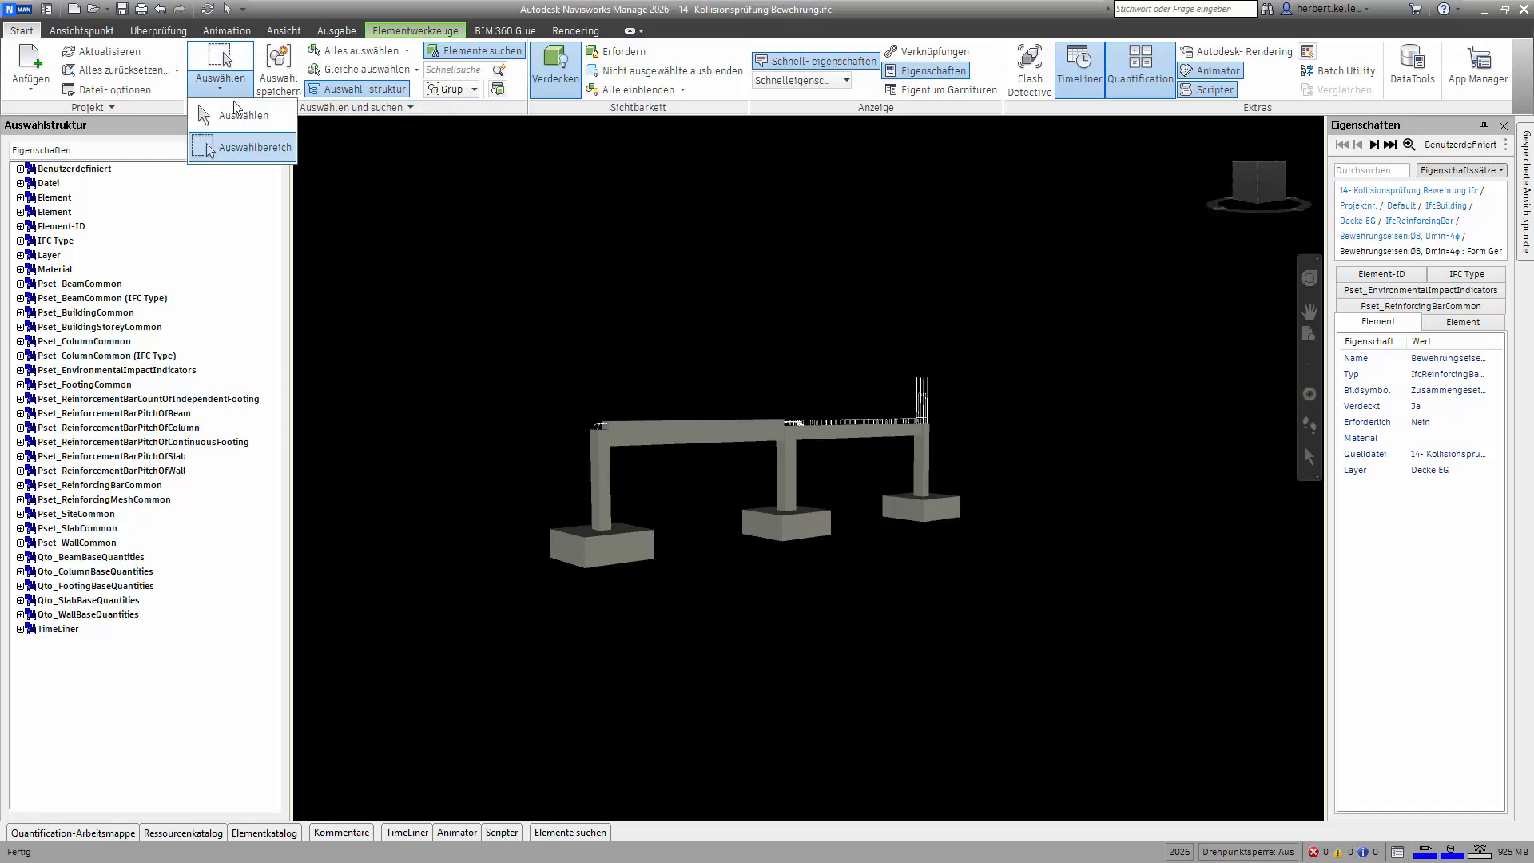
pyautogui.click(241, 113)
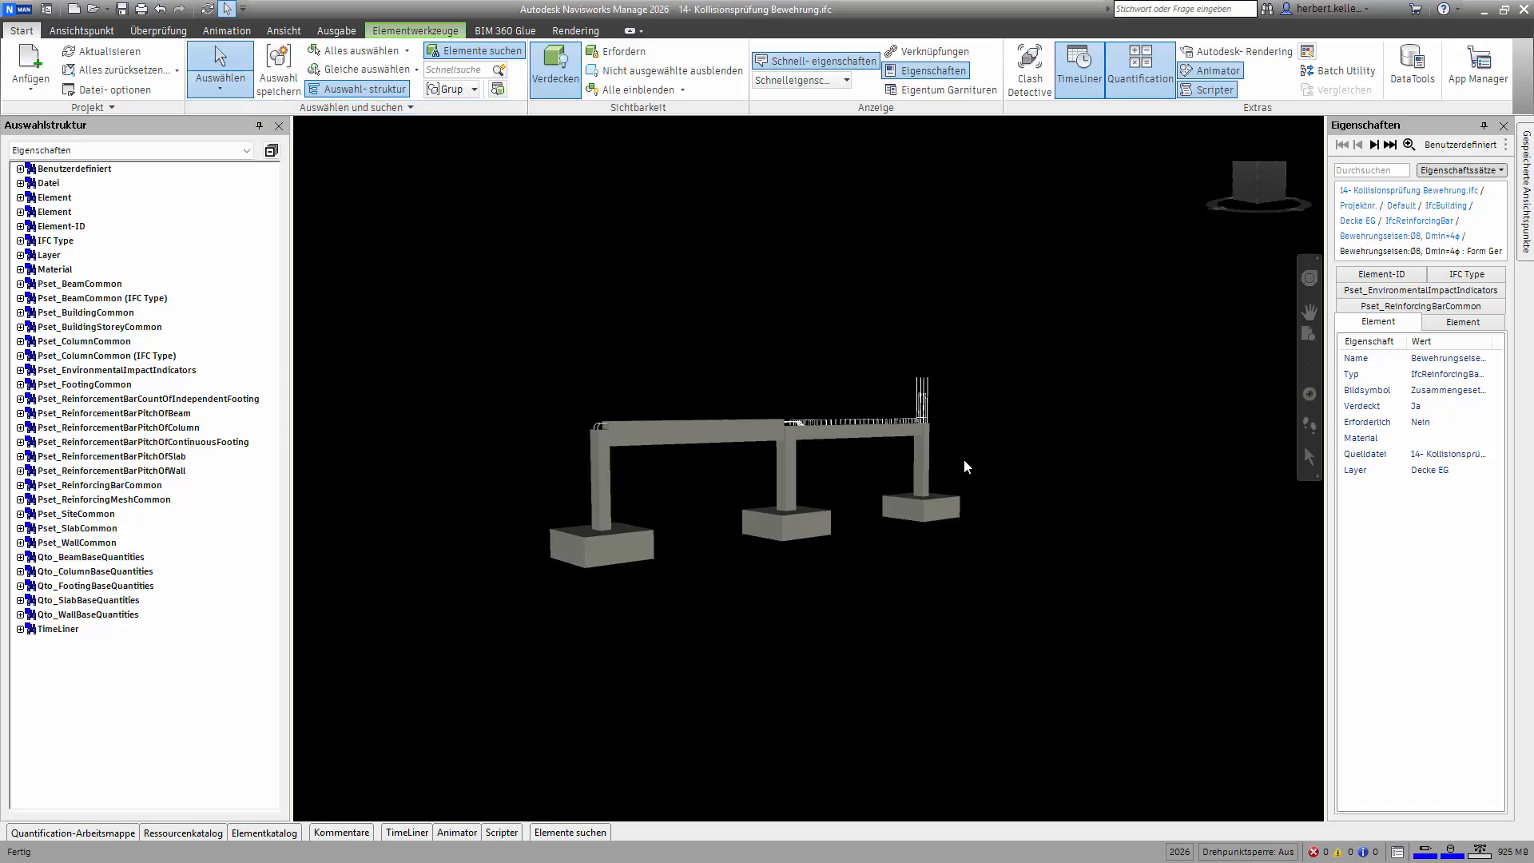
pyautogui.click(926, 456)
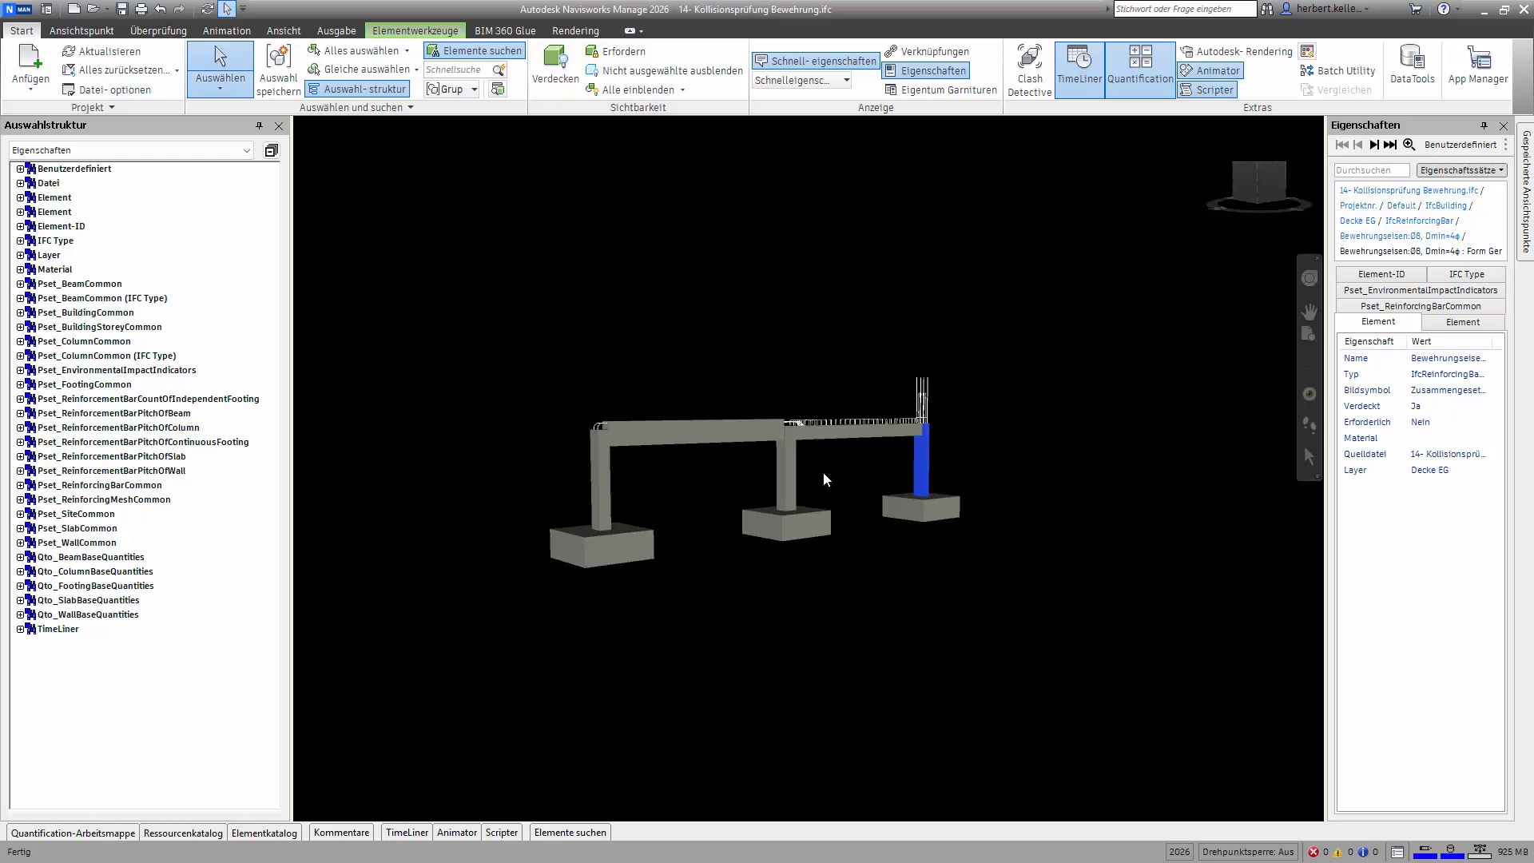
pyautogui.keyDown('ctrl'); pyautogui.click(809, 434); pyautogui.keyUp('ctrl')
pyautogui.keyDown('ctrl'); pyautogui.click(720, 433); pyautogui.keyUp('ctrl')
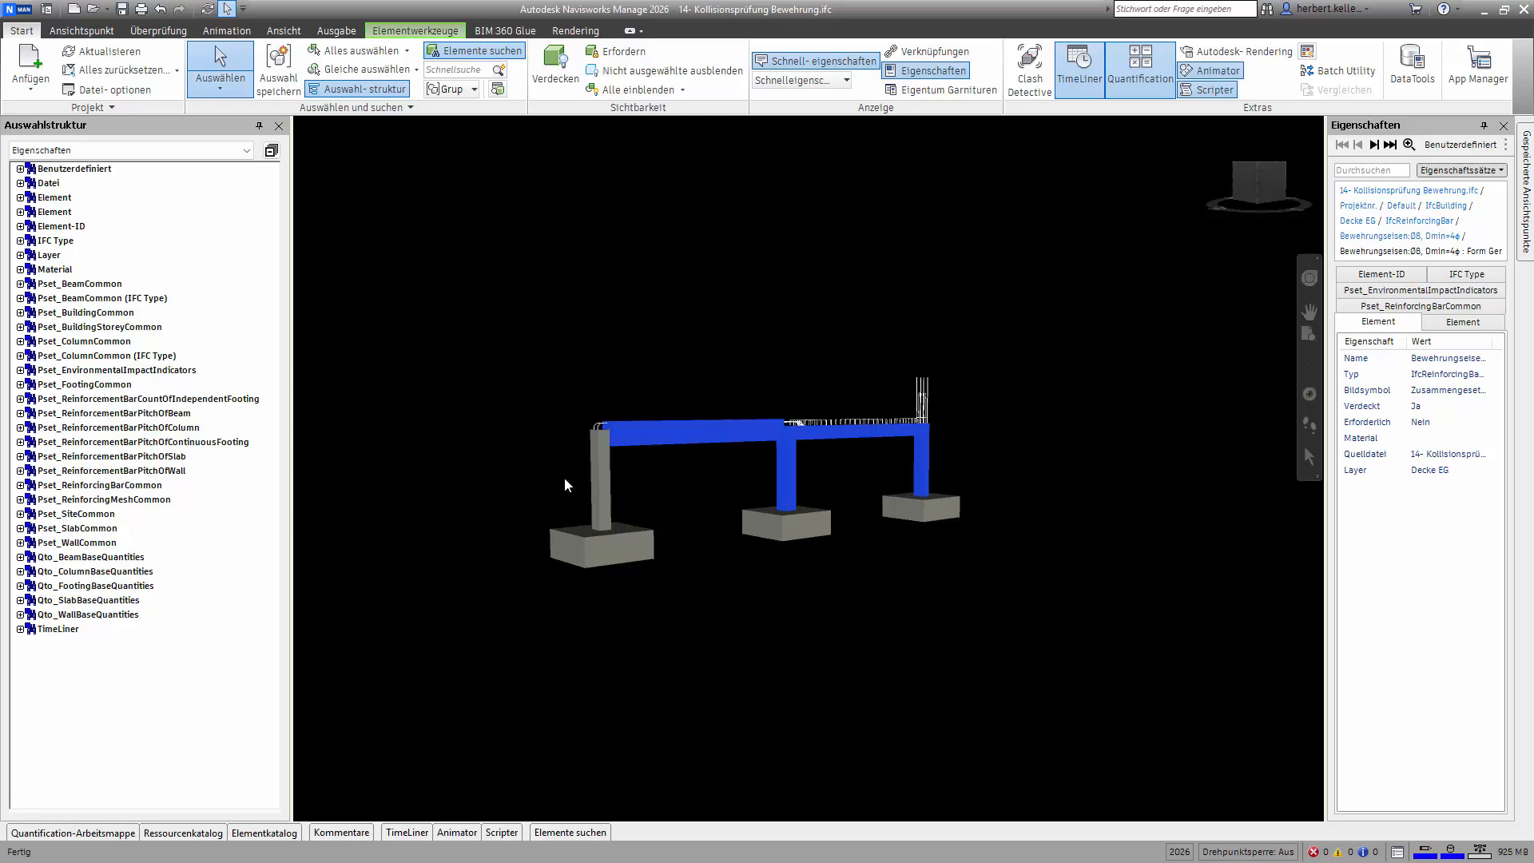
pyautogui.keyDown('ctrl'); pyautogui.click(601, 478); pyautogui.keyUp('ctrl')
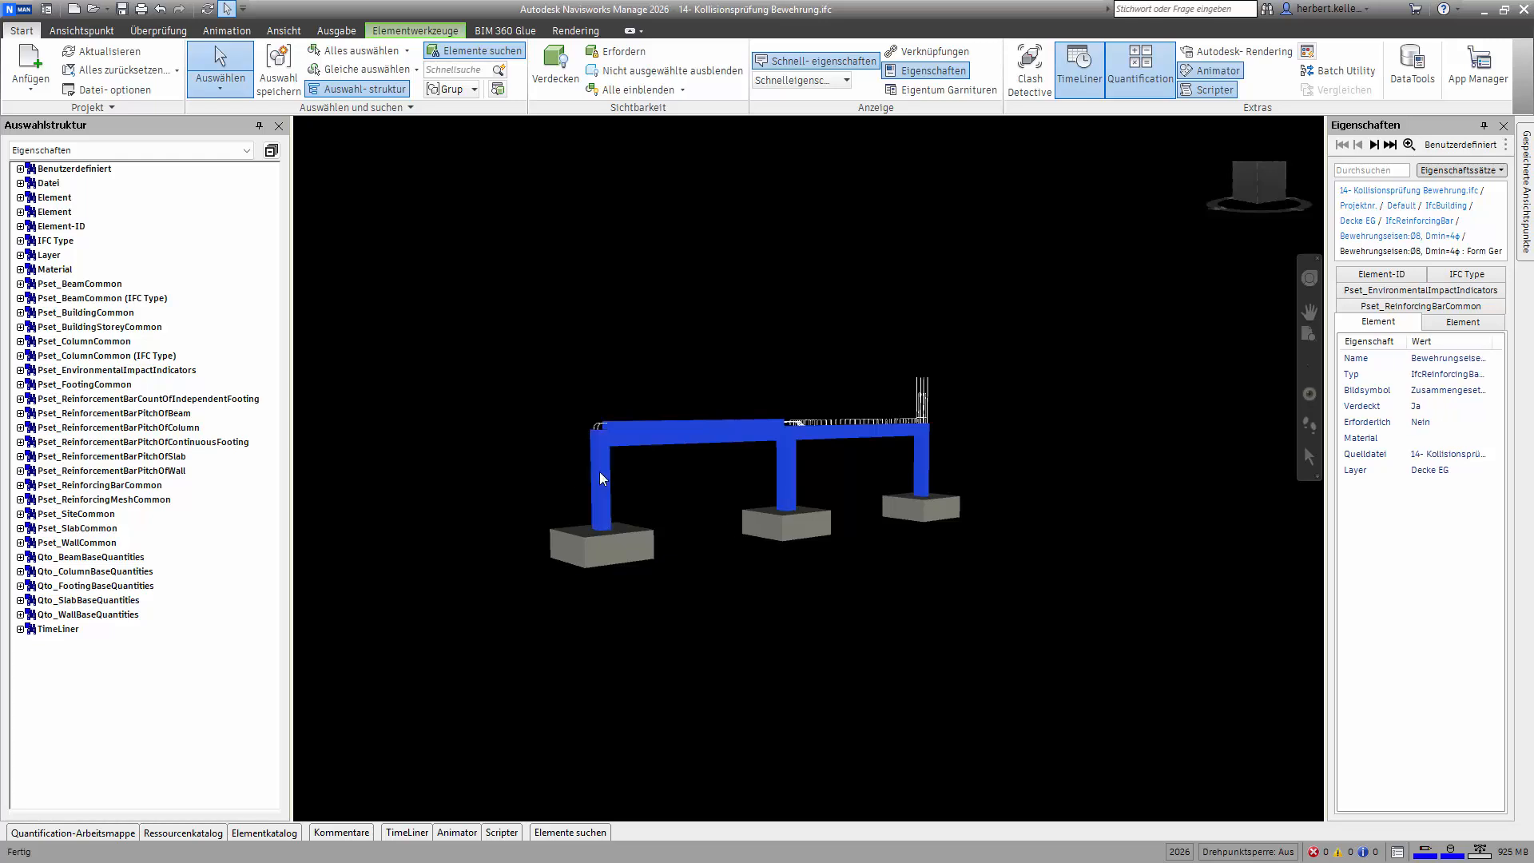
pyautogui.click(555, 68)
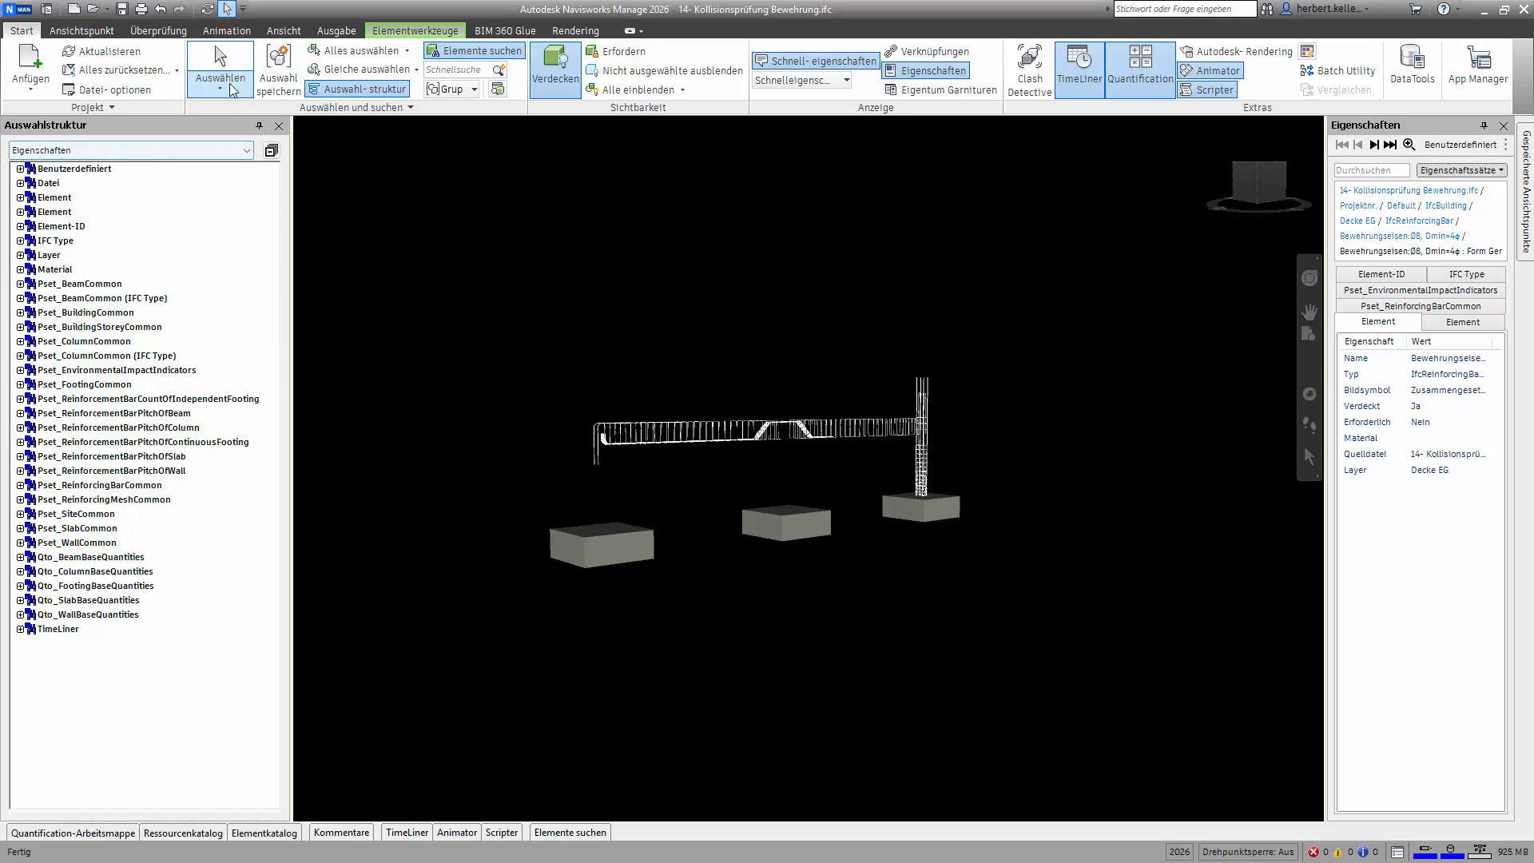
# Area-select the two isolated footings that have no column reinforcement above them and hide them
pyautogui.click(219, 84)
pyautogui.click(246, 151)
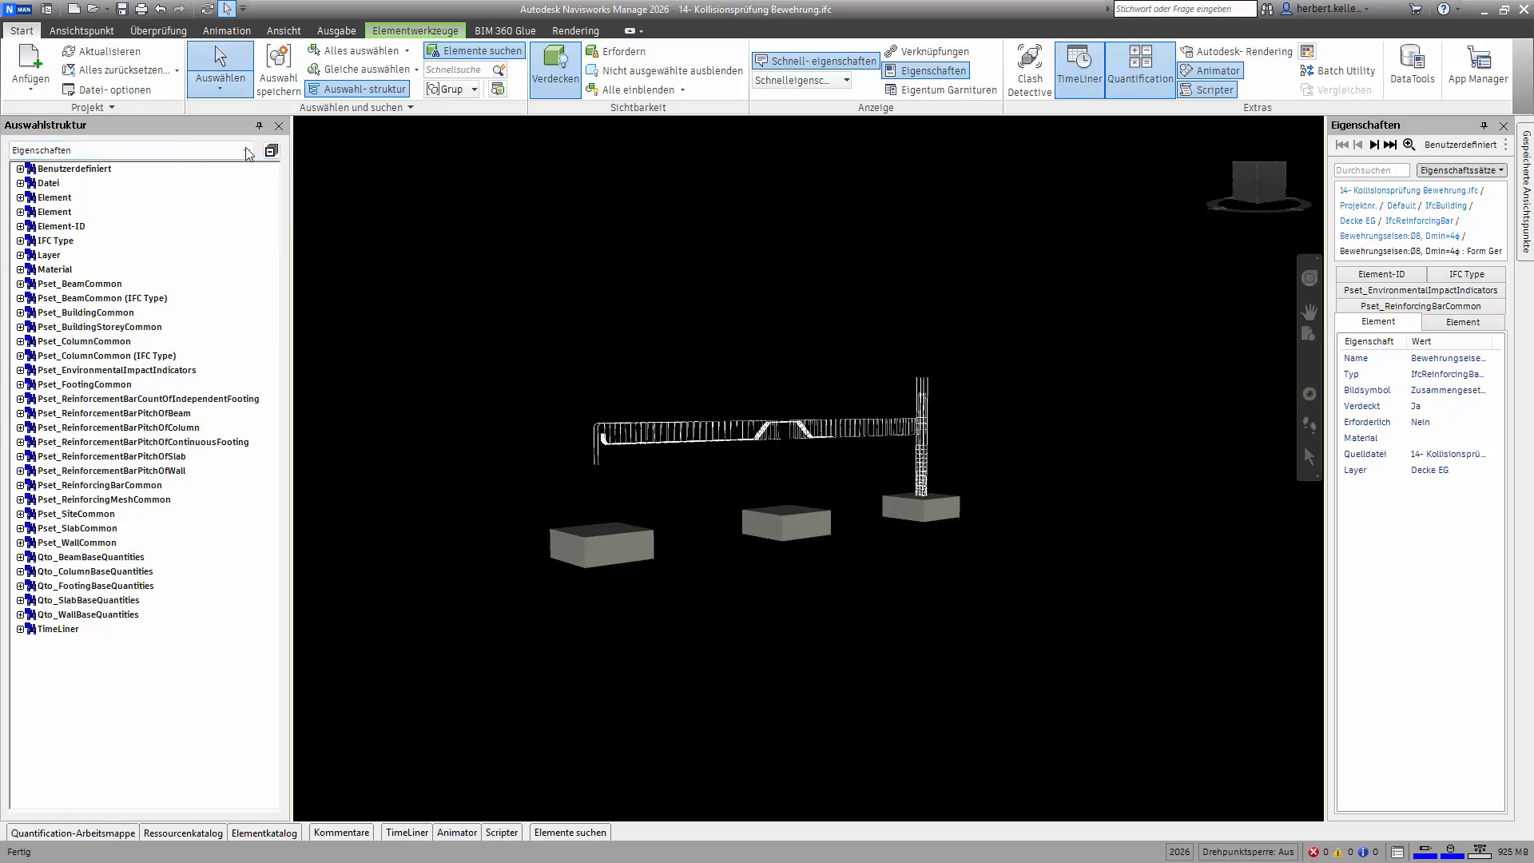
pyautogui.keyDown('shift'); pyautogui.moveTo(801, 611); pyautogui.dragTo(628, 554, button='middle'); pyautogui.keyUp('shift')
pyautogui.click(627, 554)
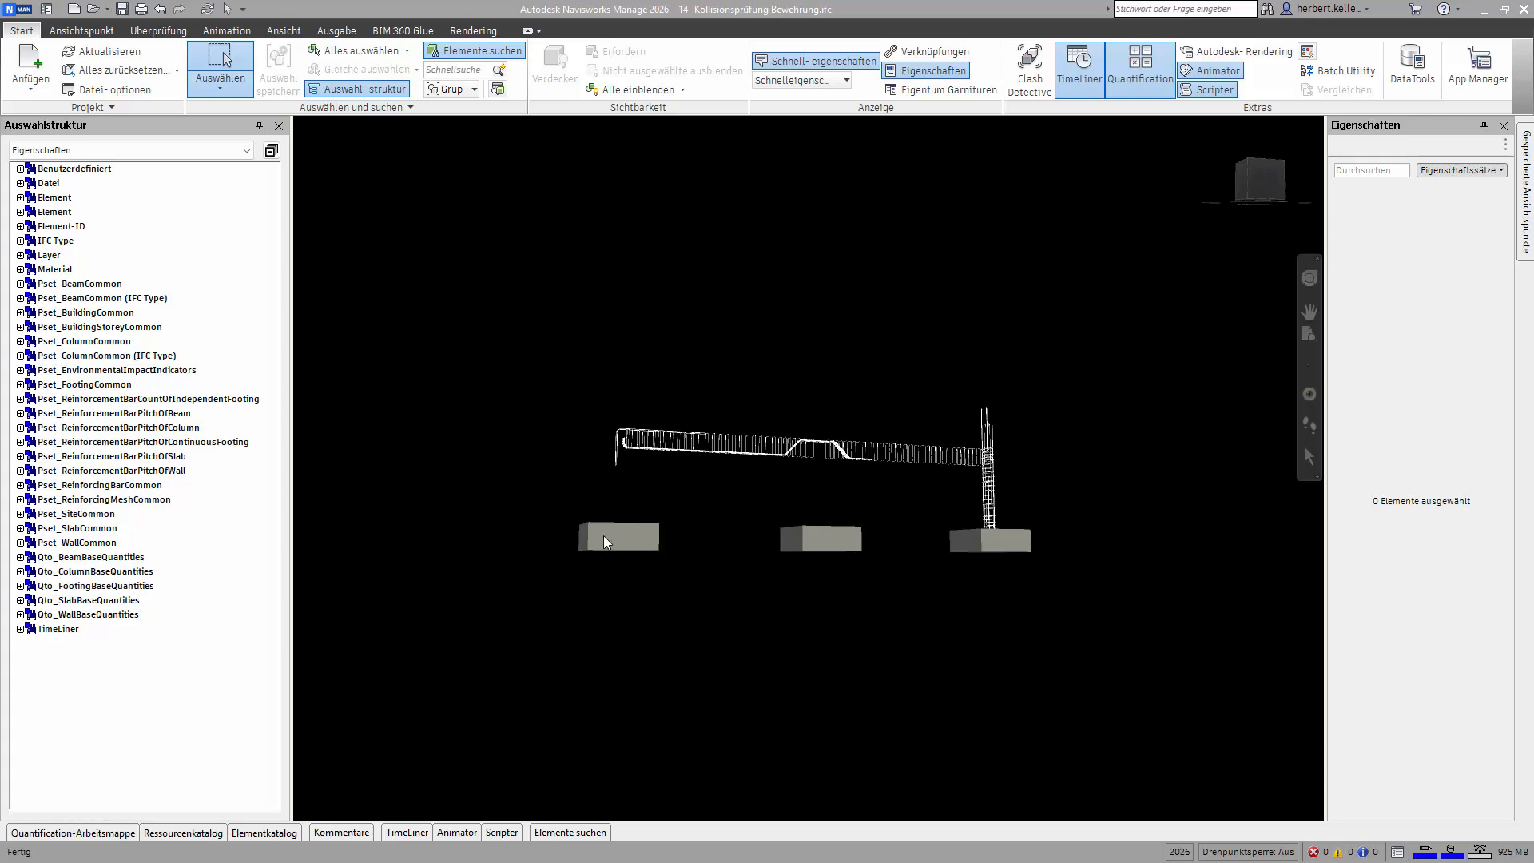
pyautogui.moveTo(559, 505); pyautogui.dragTo(874, 592)
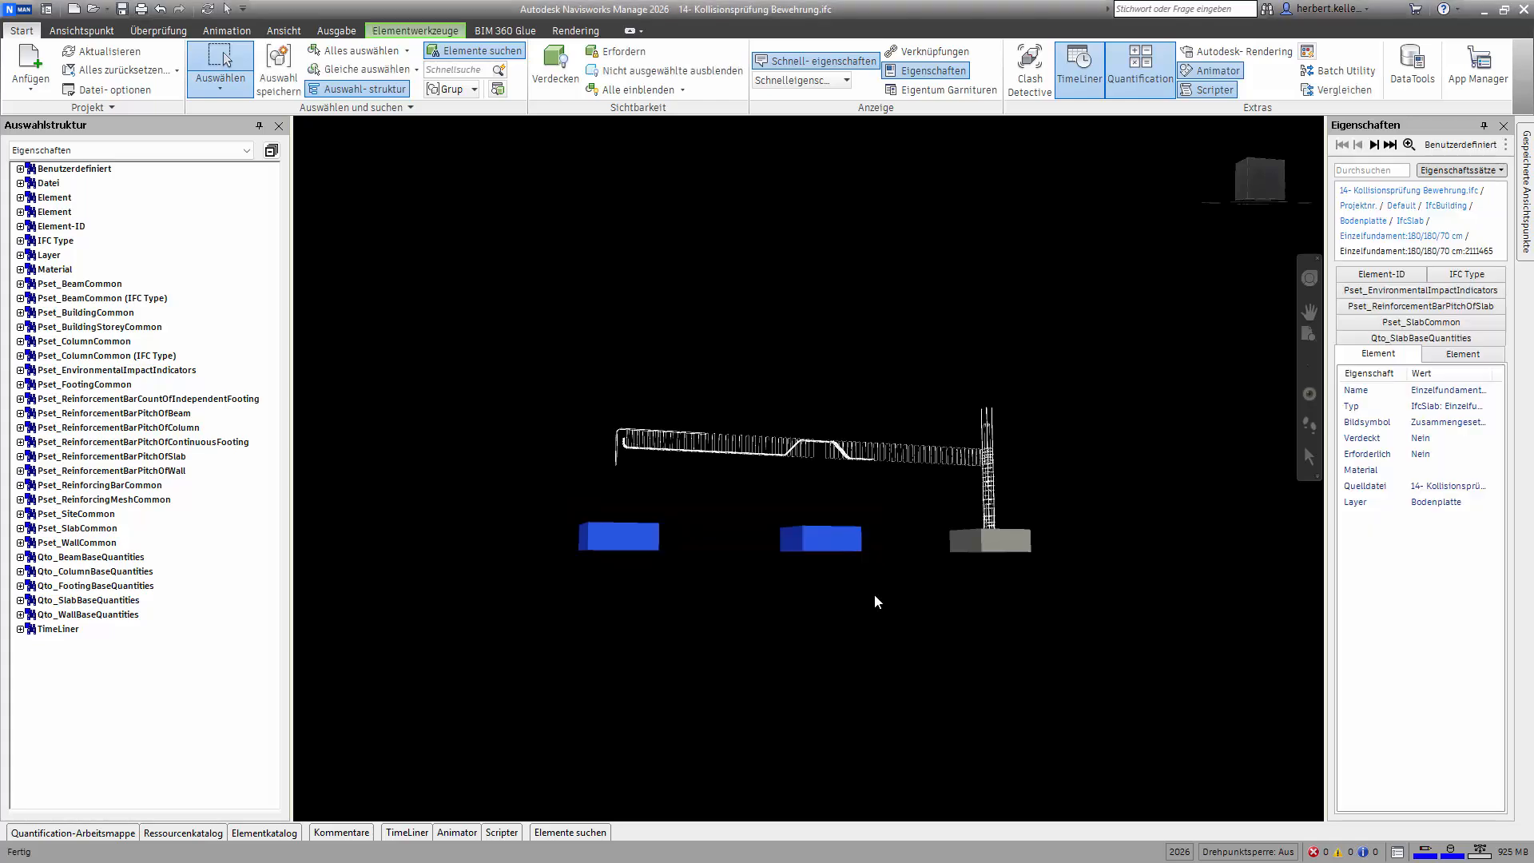
pyautogui.hotkey('ctrl', 'h')
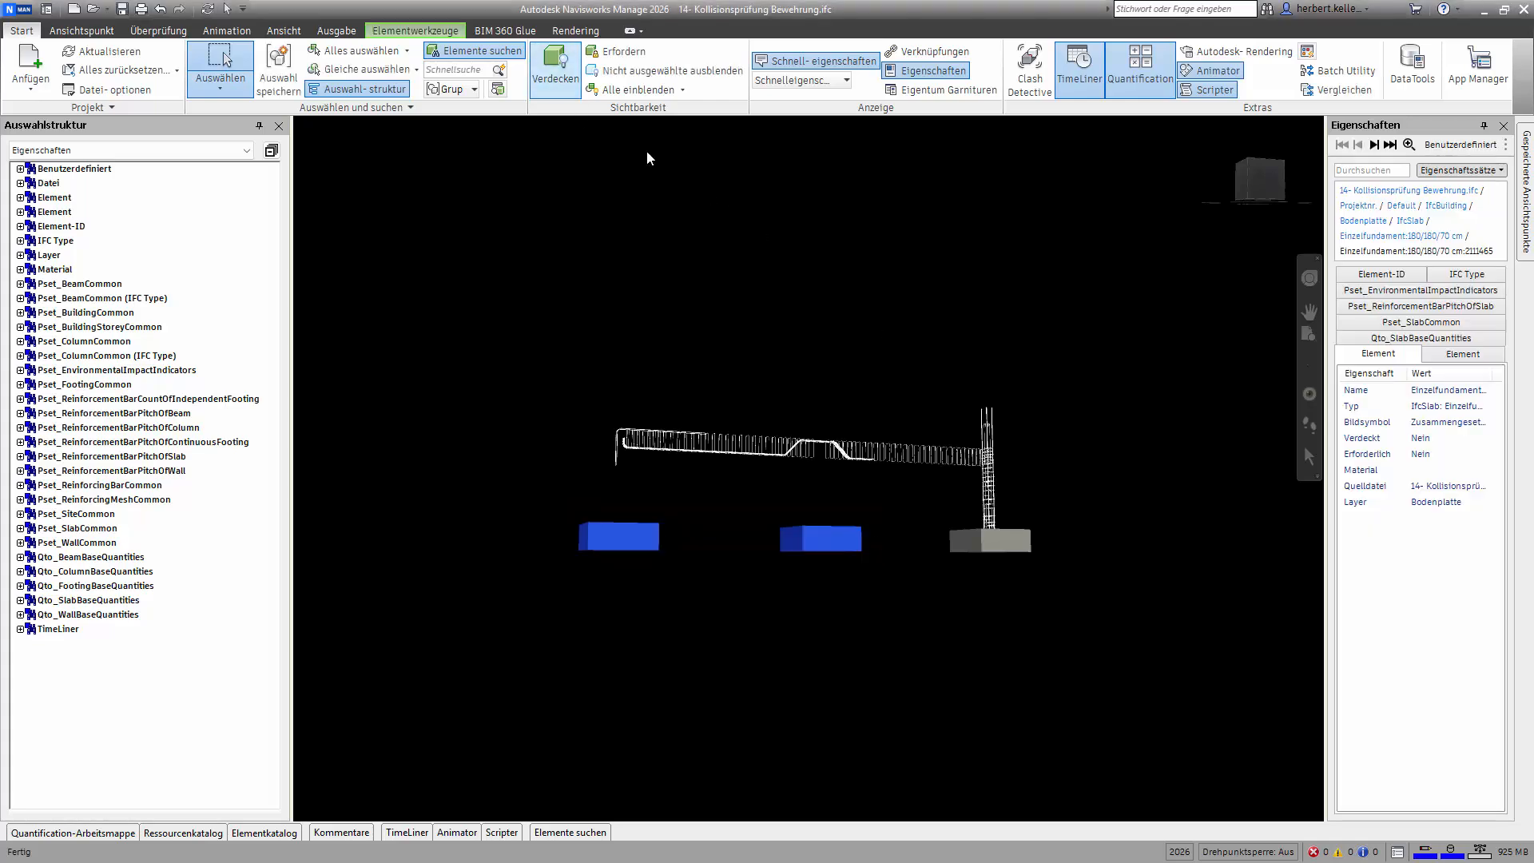
# Hide the remaining footing beneath the column reinforcement and clear the selection
pyautogui.scroll(3, 1059, 533)
pyautogui.scroll(2, 1058, 532)
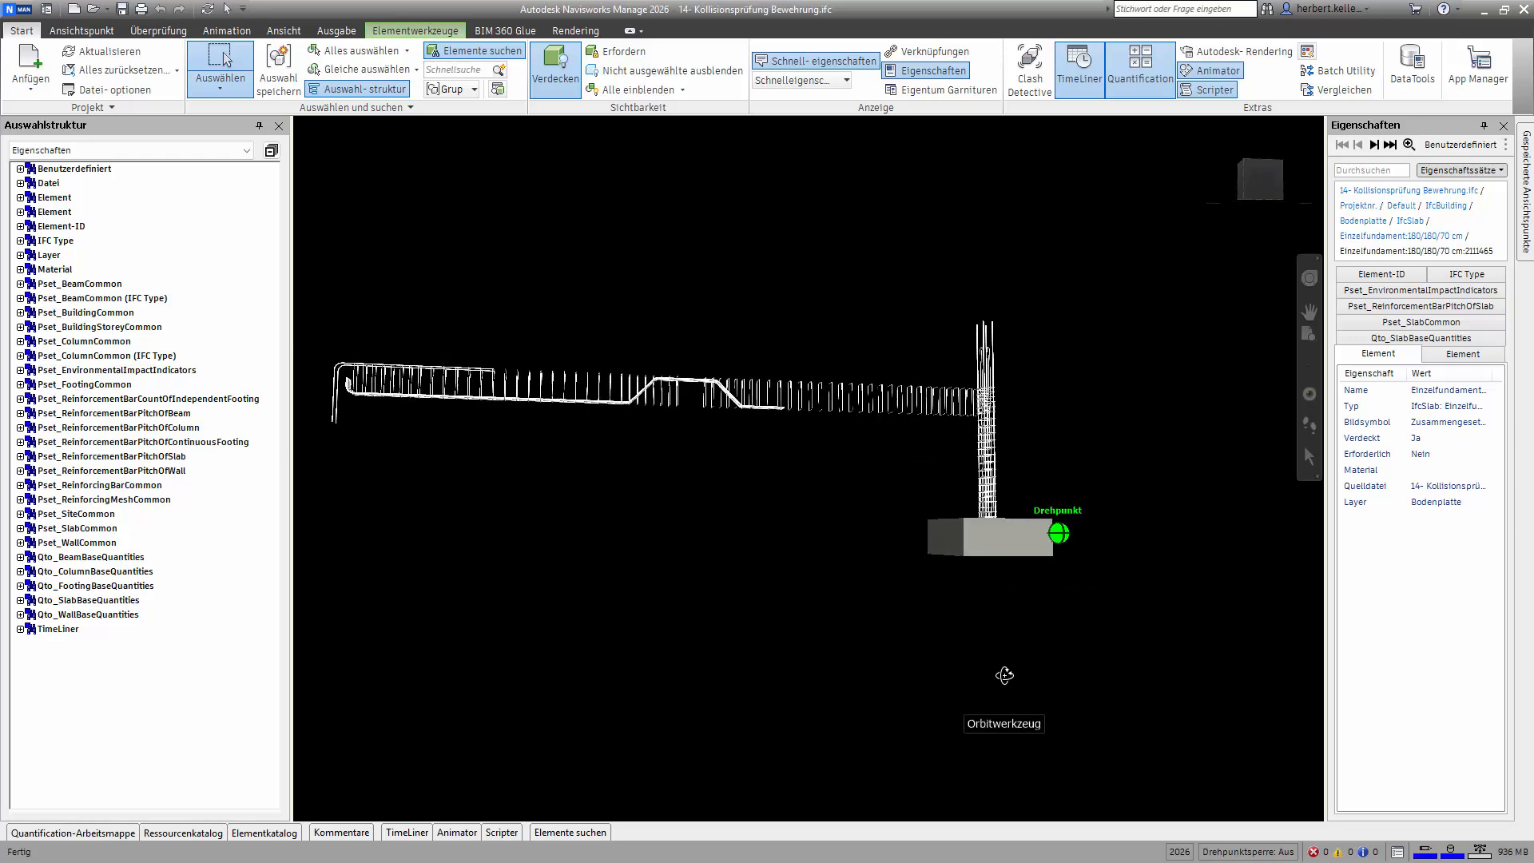
pyautogui.moveTo(925, 497); pyautogui.dragTo(1118, 592)
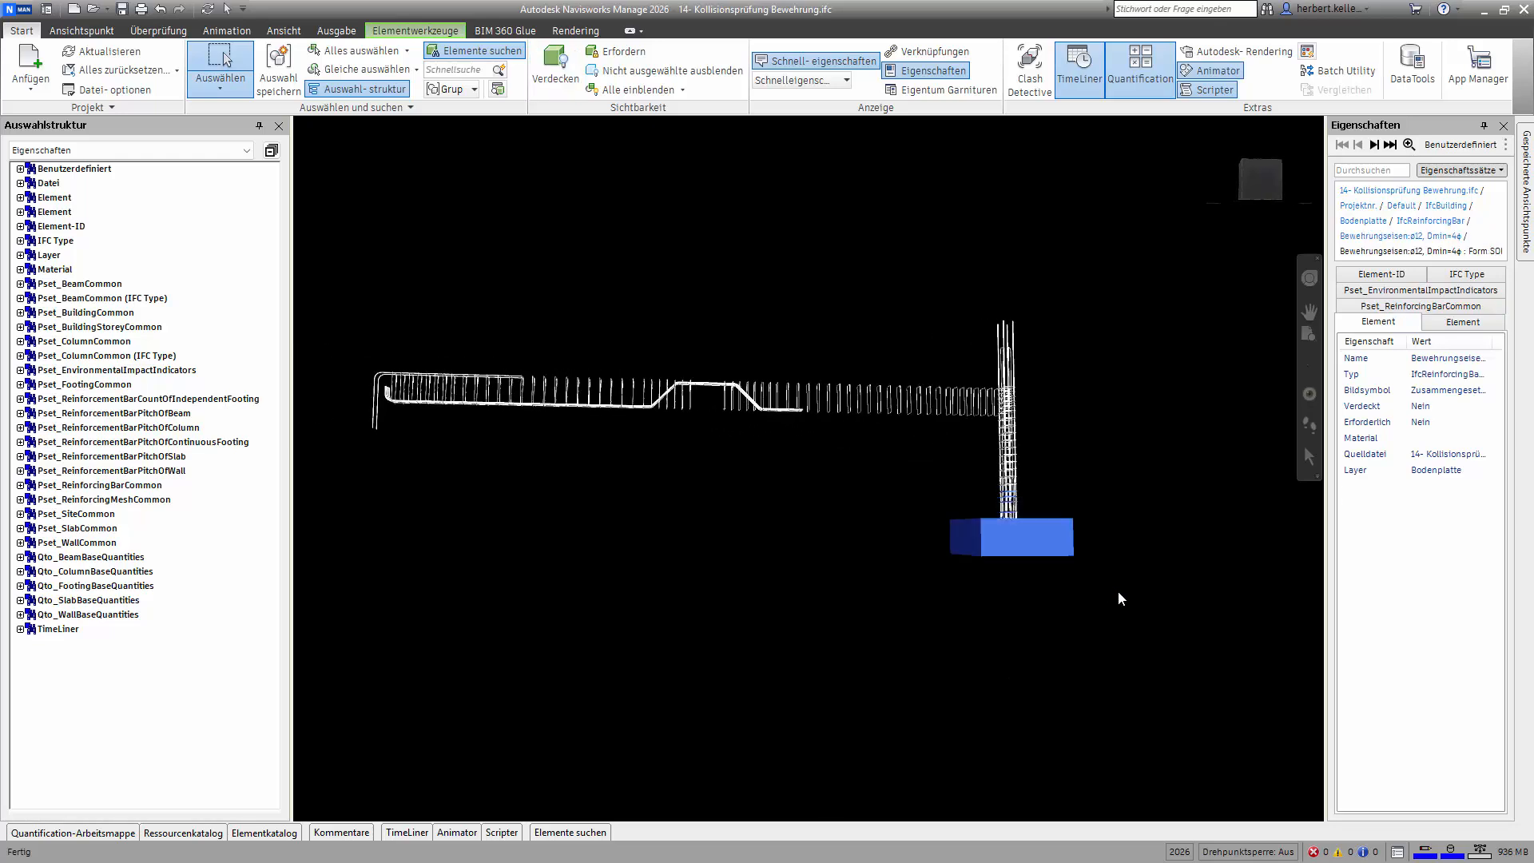
pyautogui.click(555, 70)
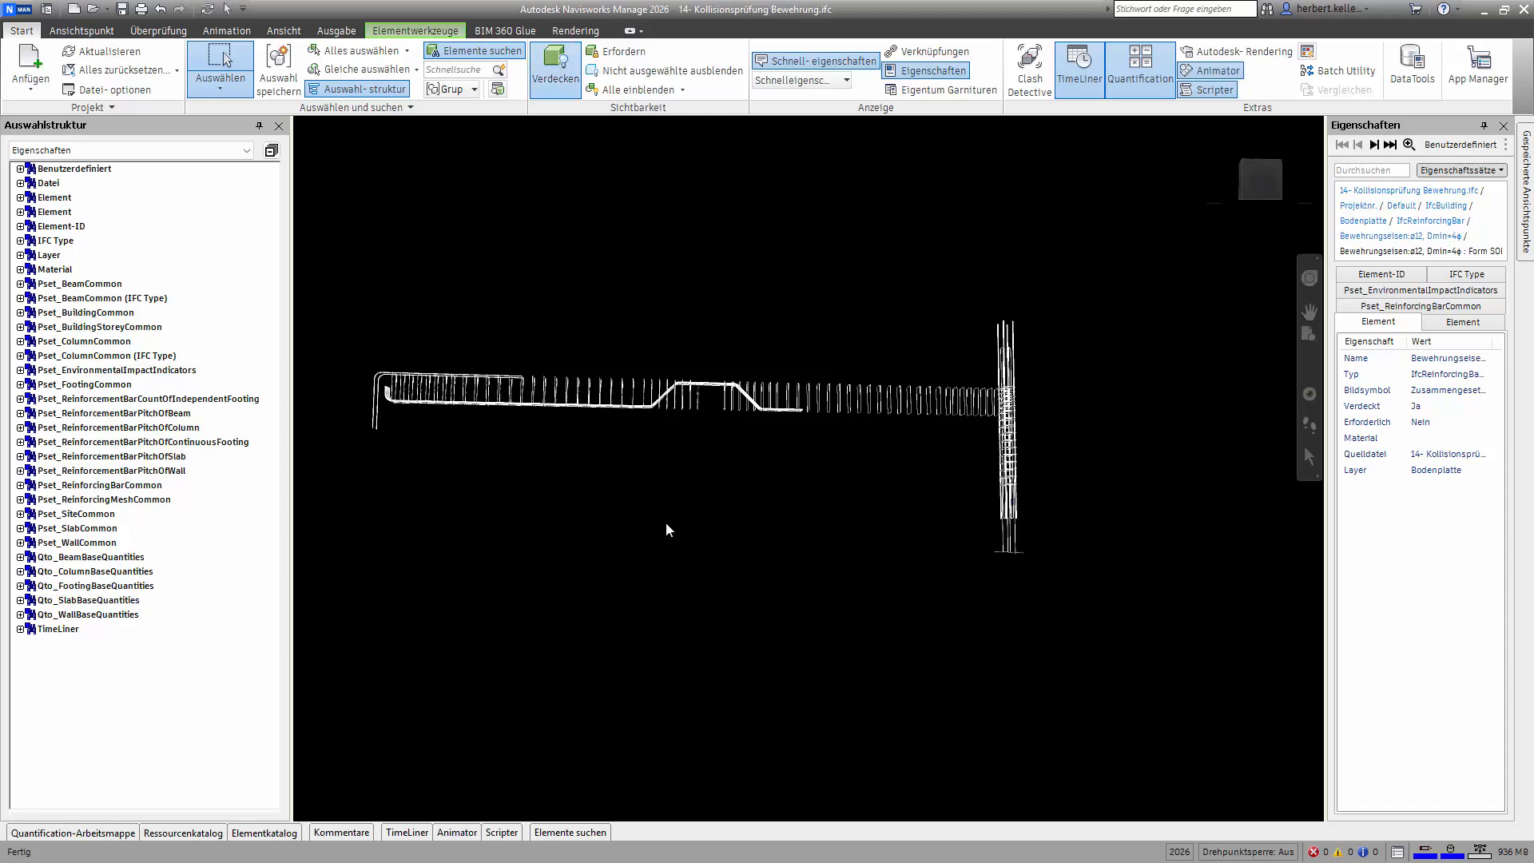
pyautogui.click(727, 568)
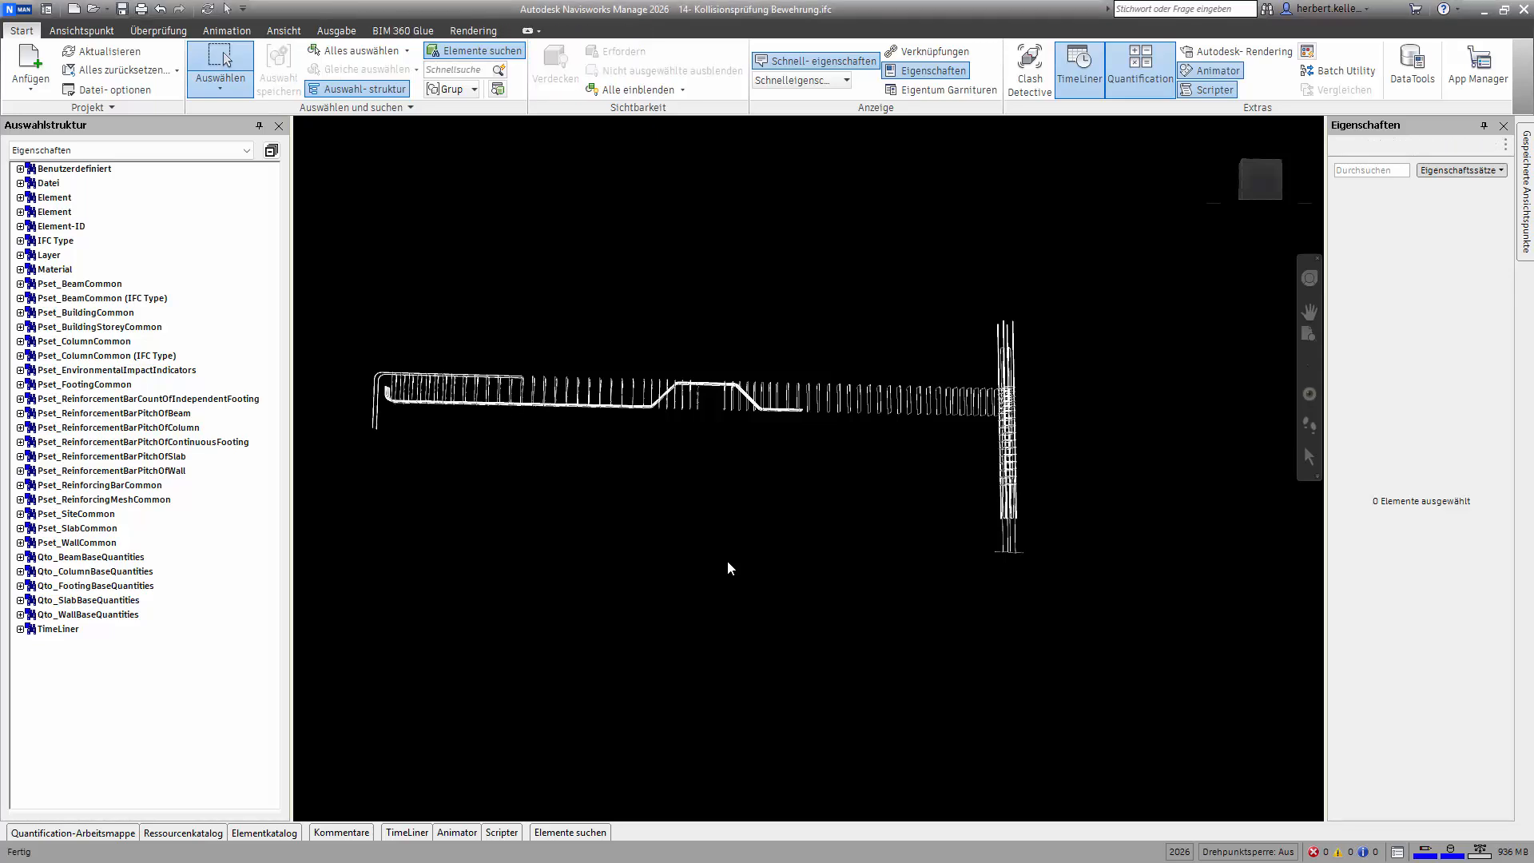
# Close the selection tree, open Clash Detective and narrow its window so the reinforcement stays in view
pyautogui.scroll(3, 726, 568)
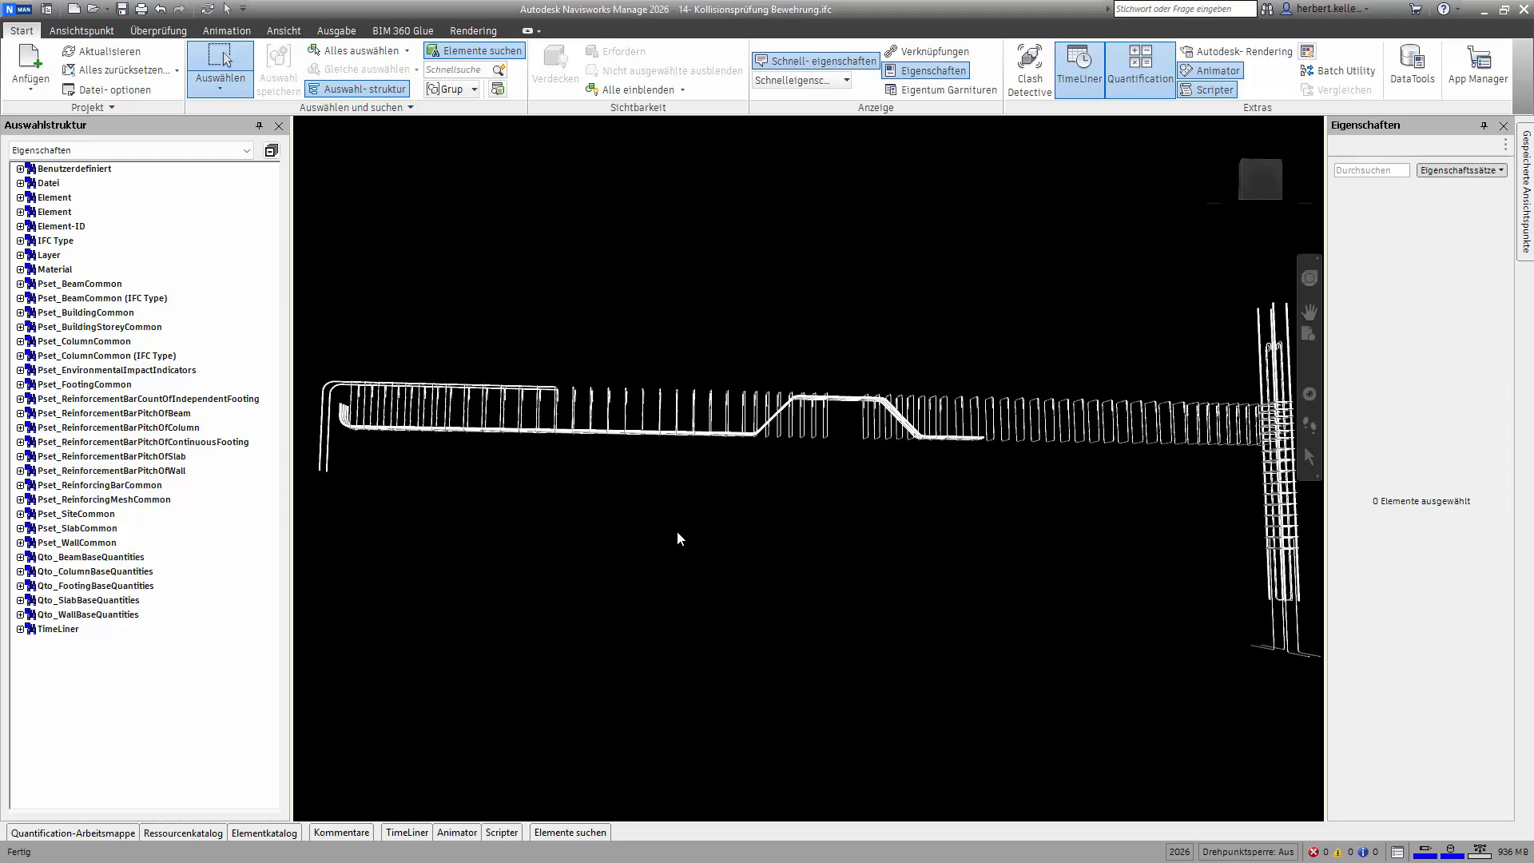
pyautogui.click(279, 124)
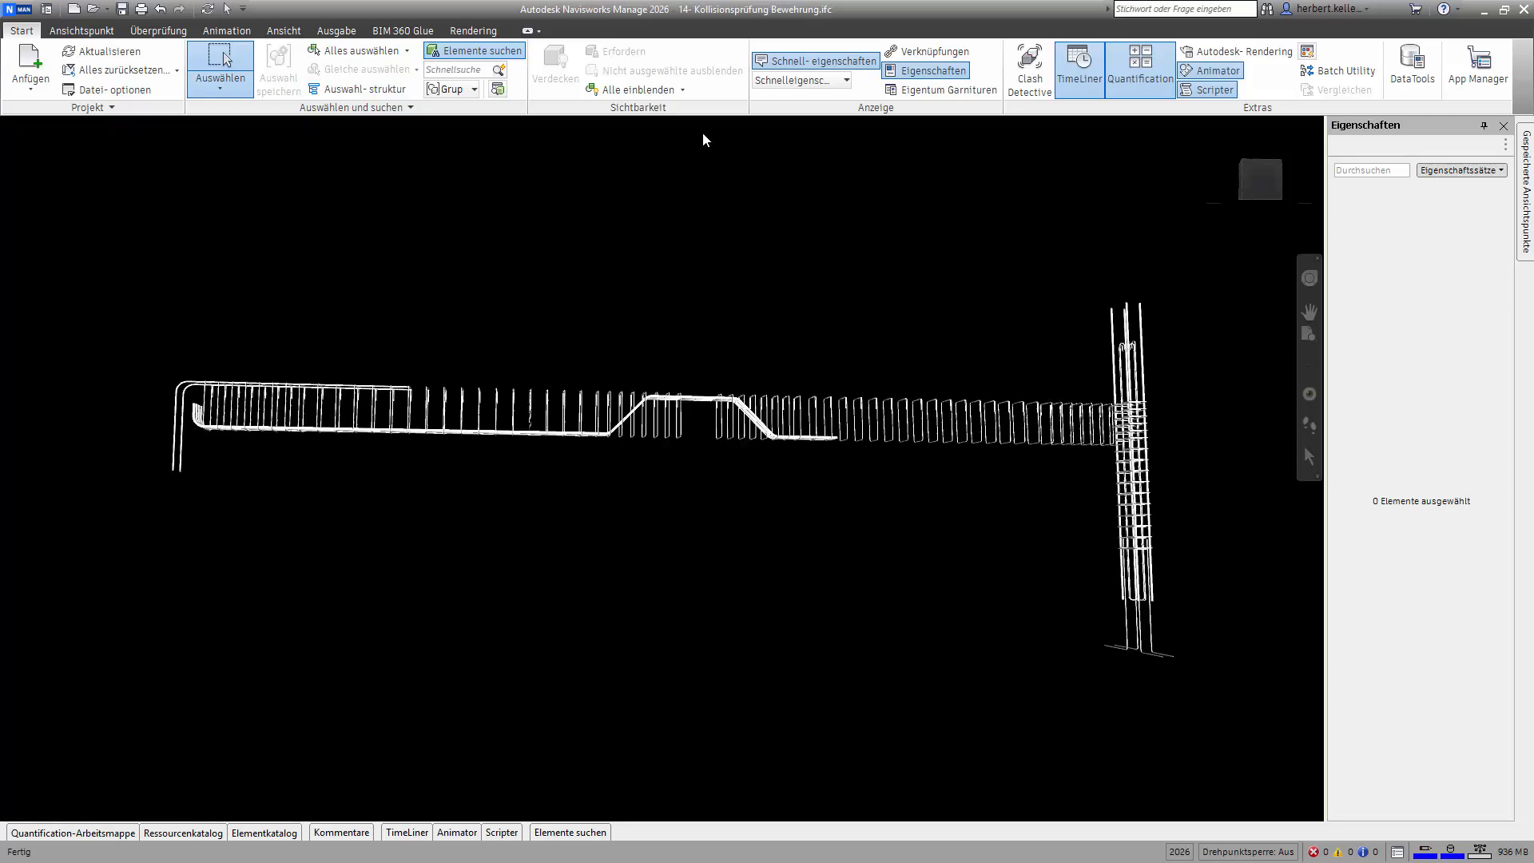
pyautogui.click(1030, 83)
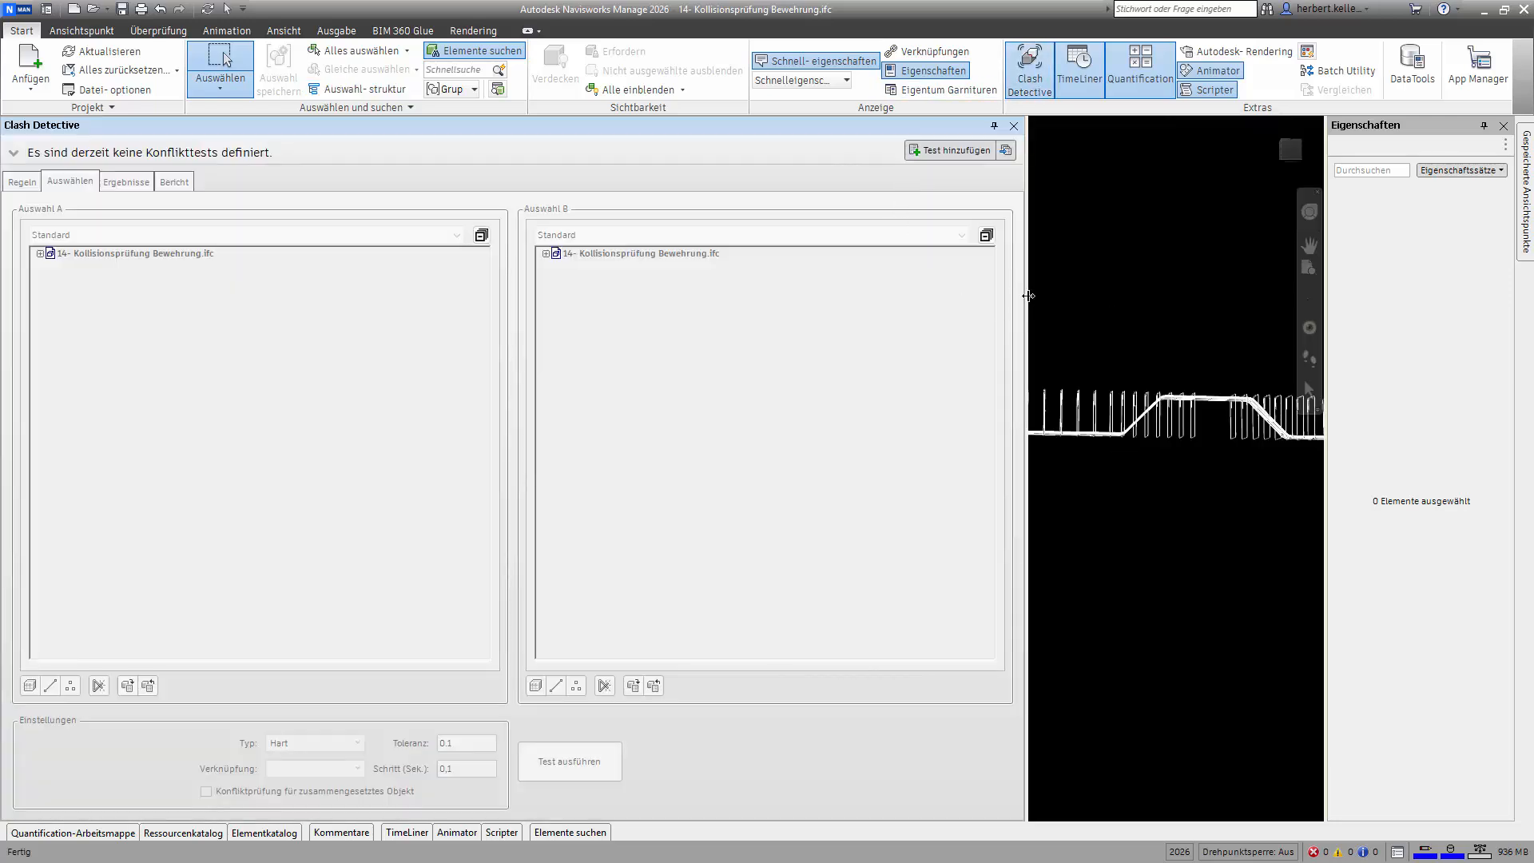
pyautogui.moveTo(1028, 296); pyautogui.dragTo(739, 316)
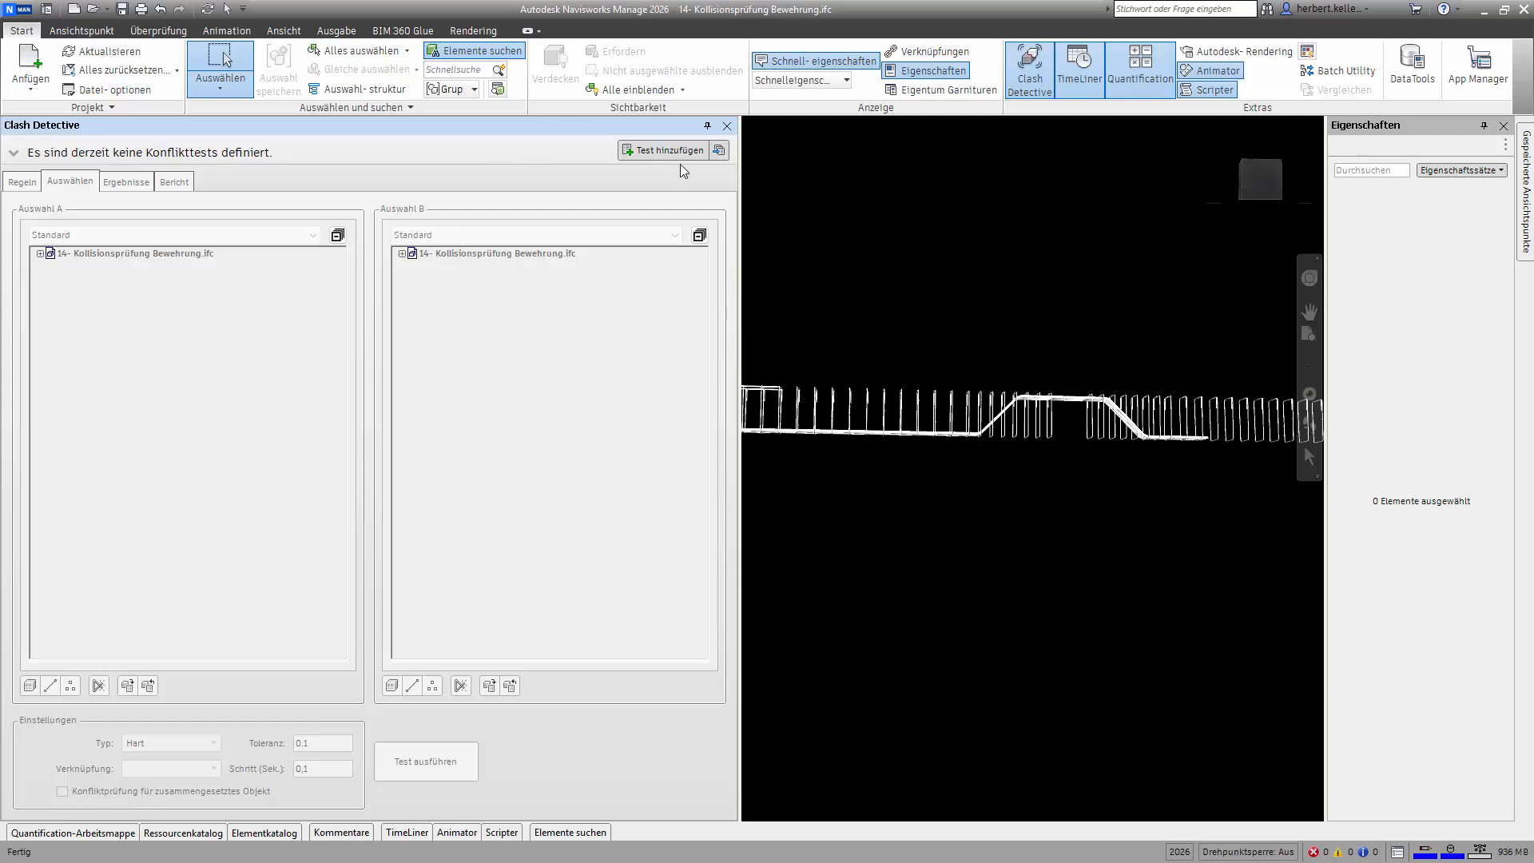
# Add a new clash test and name it "Bew. Achse C/EG"
pyautogui.click(662, 151)
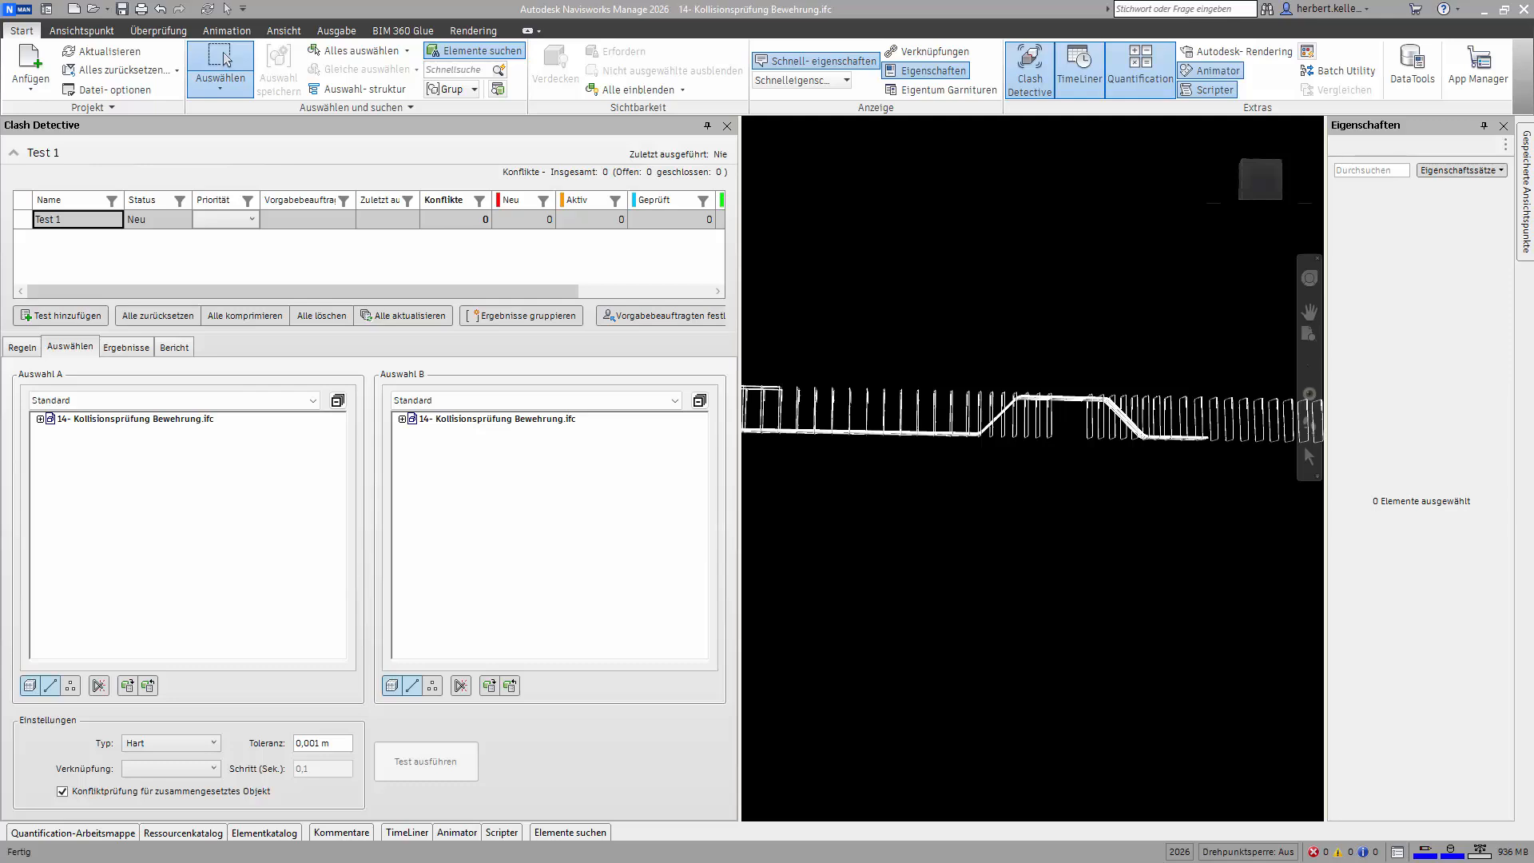
pyautogui.rightClick(76, 219)
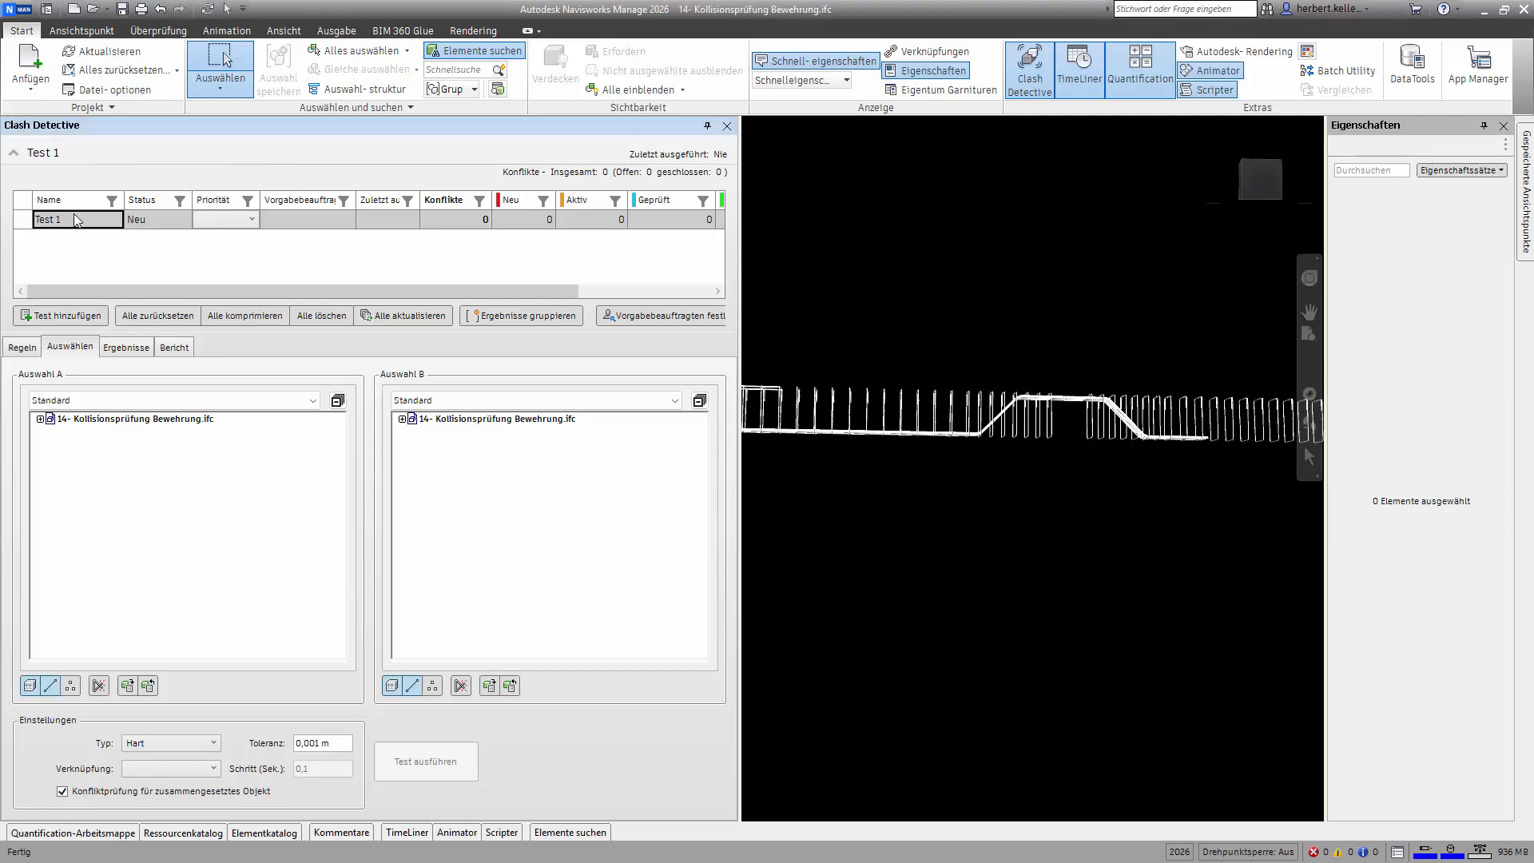
pyautogui.click(147, 285)
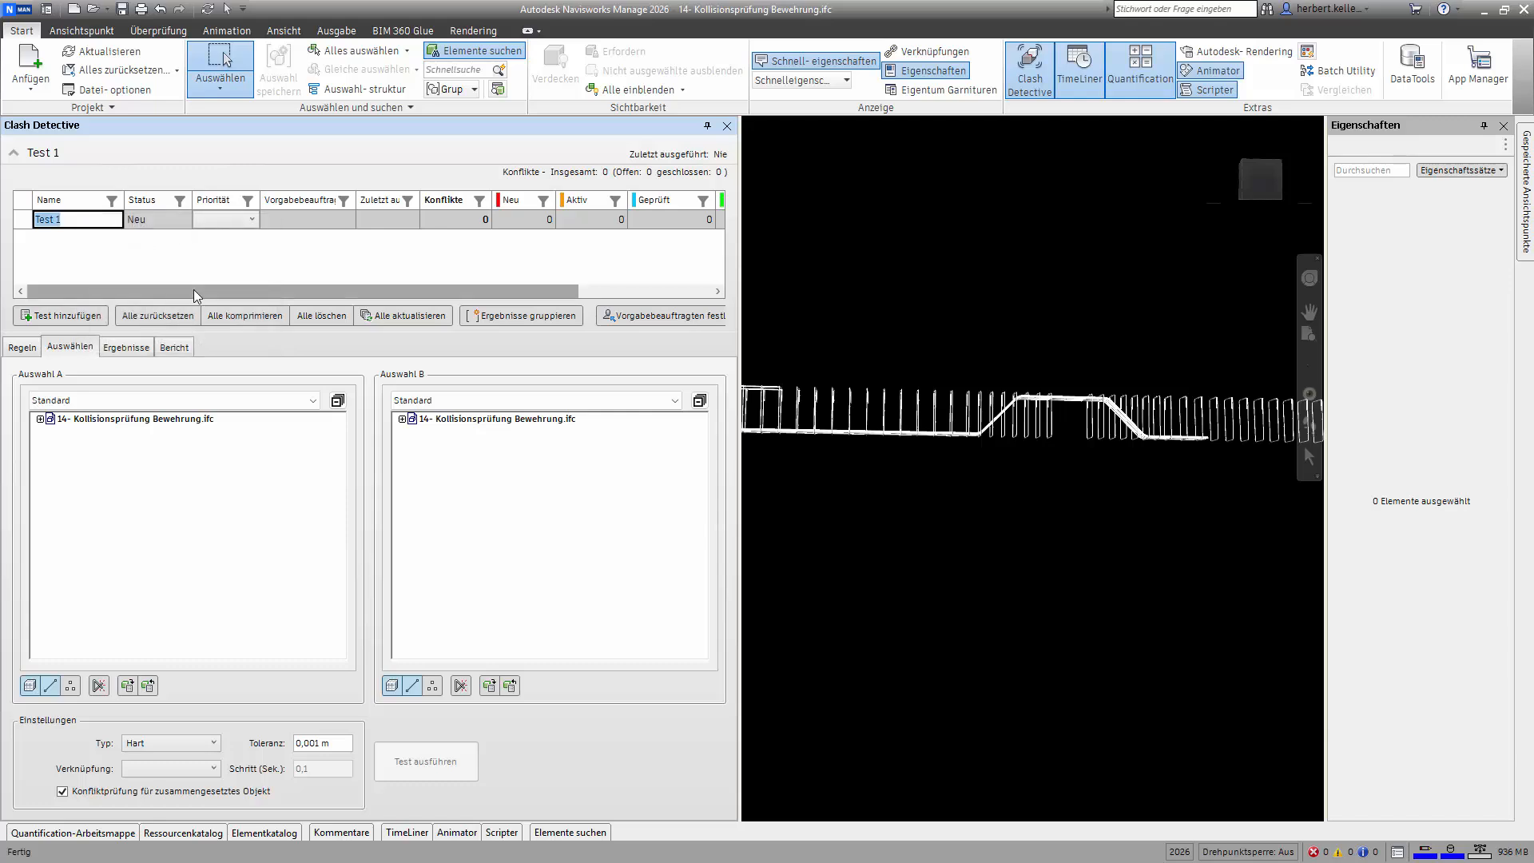
pyautogui.write('Bew. Achse C/EG')
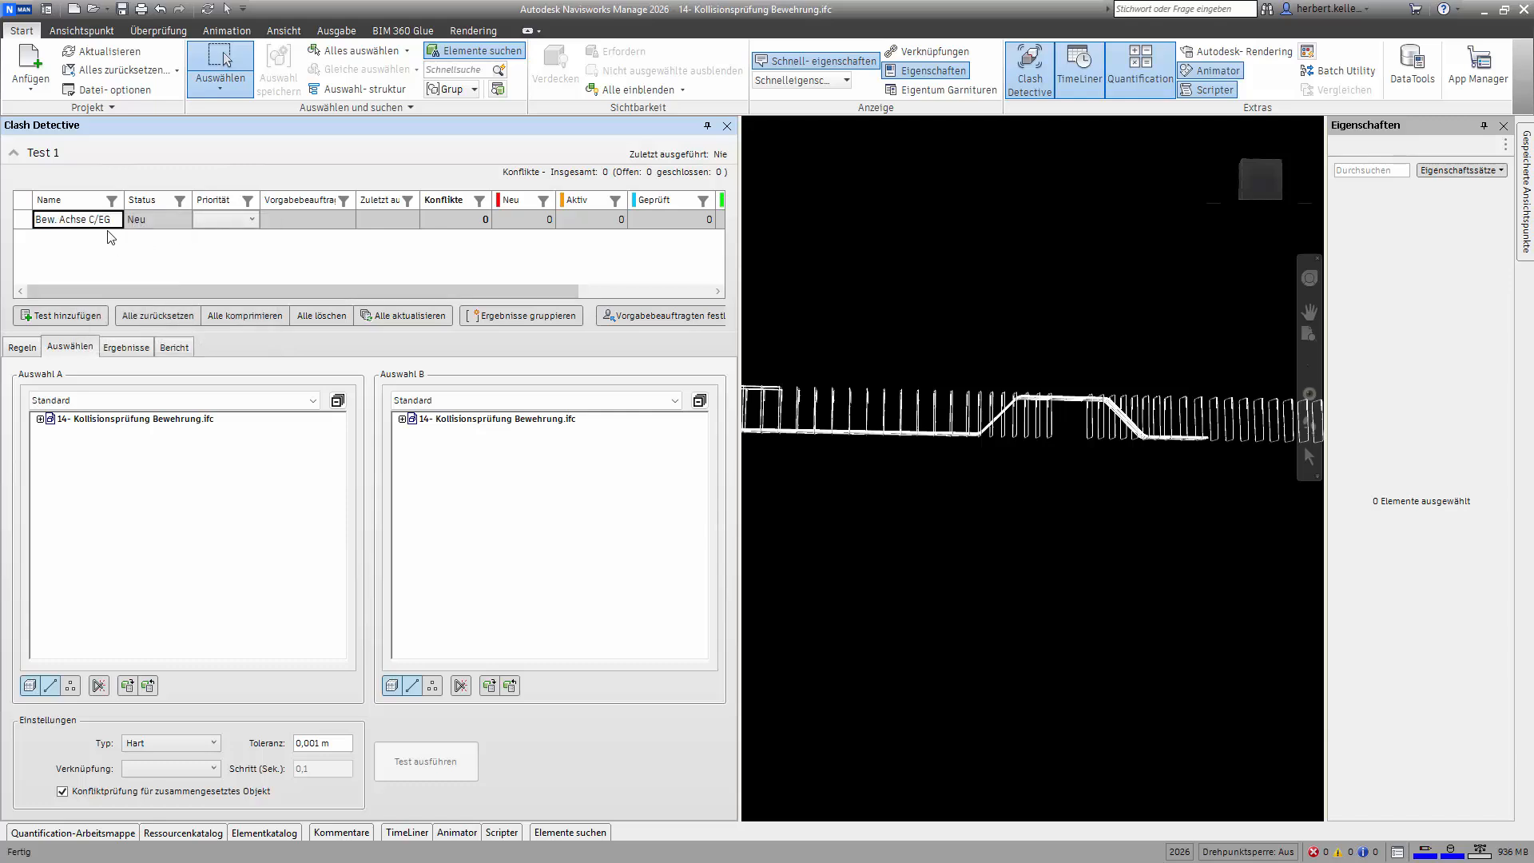
# Confirm the test name and choose 14- Kollisionsprüfung Bewehrung.ifc for both Auswahl A and Auswahl B
pyautogui.press('Return')
pyautogui.click(183, 421)
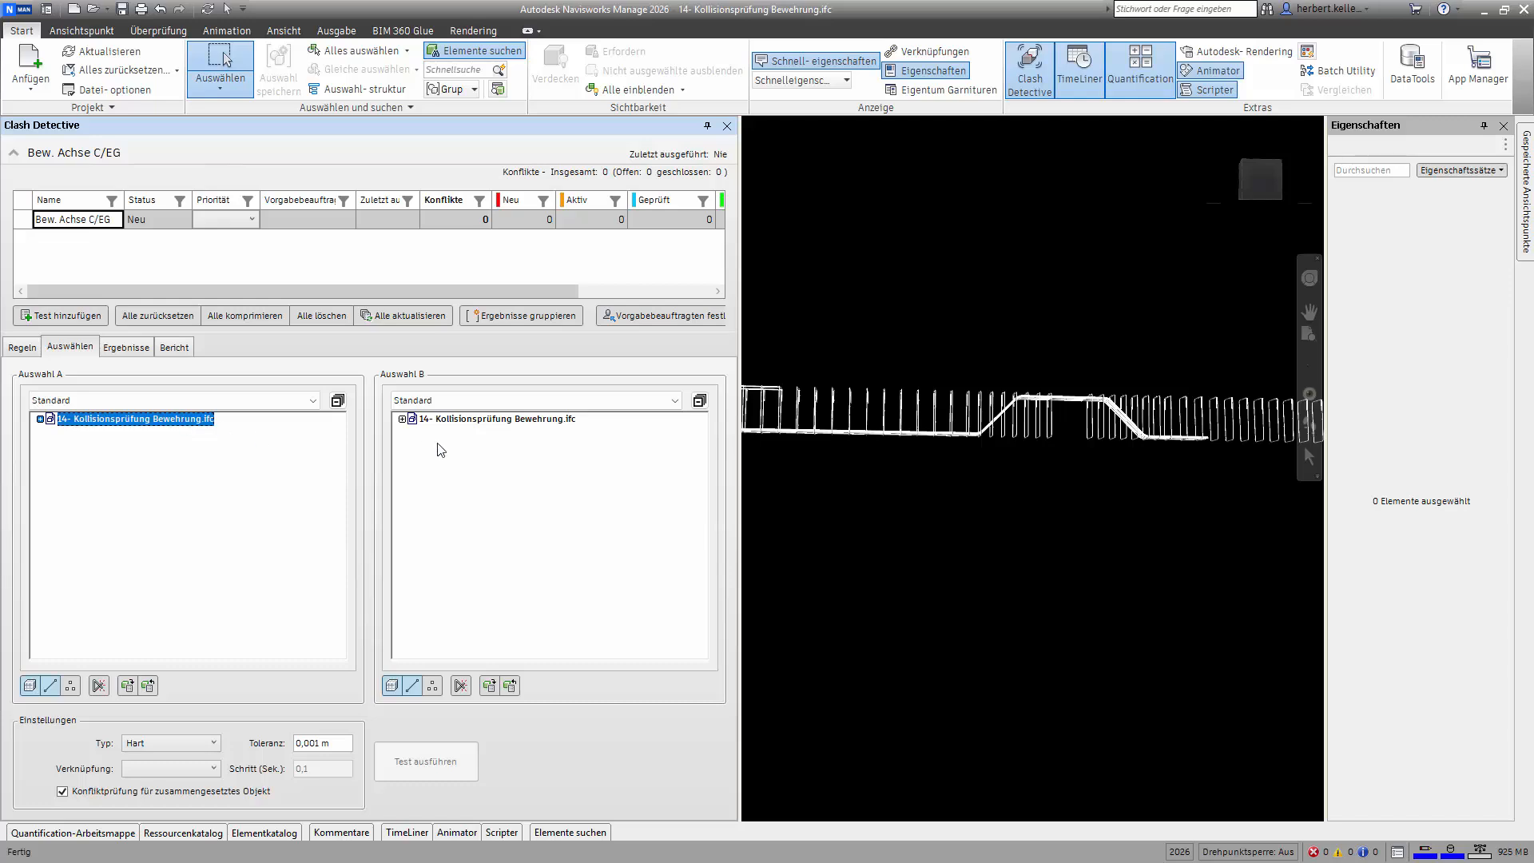
pyautogui.click(473, 422)
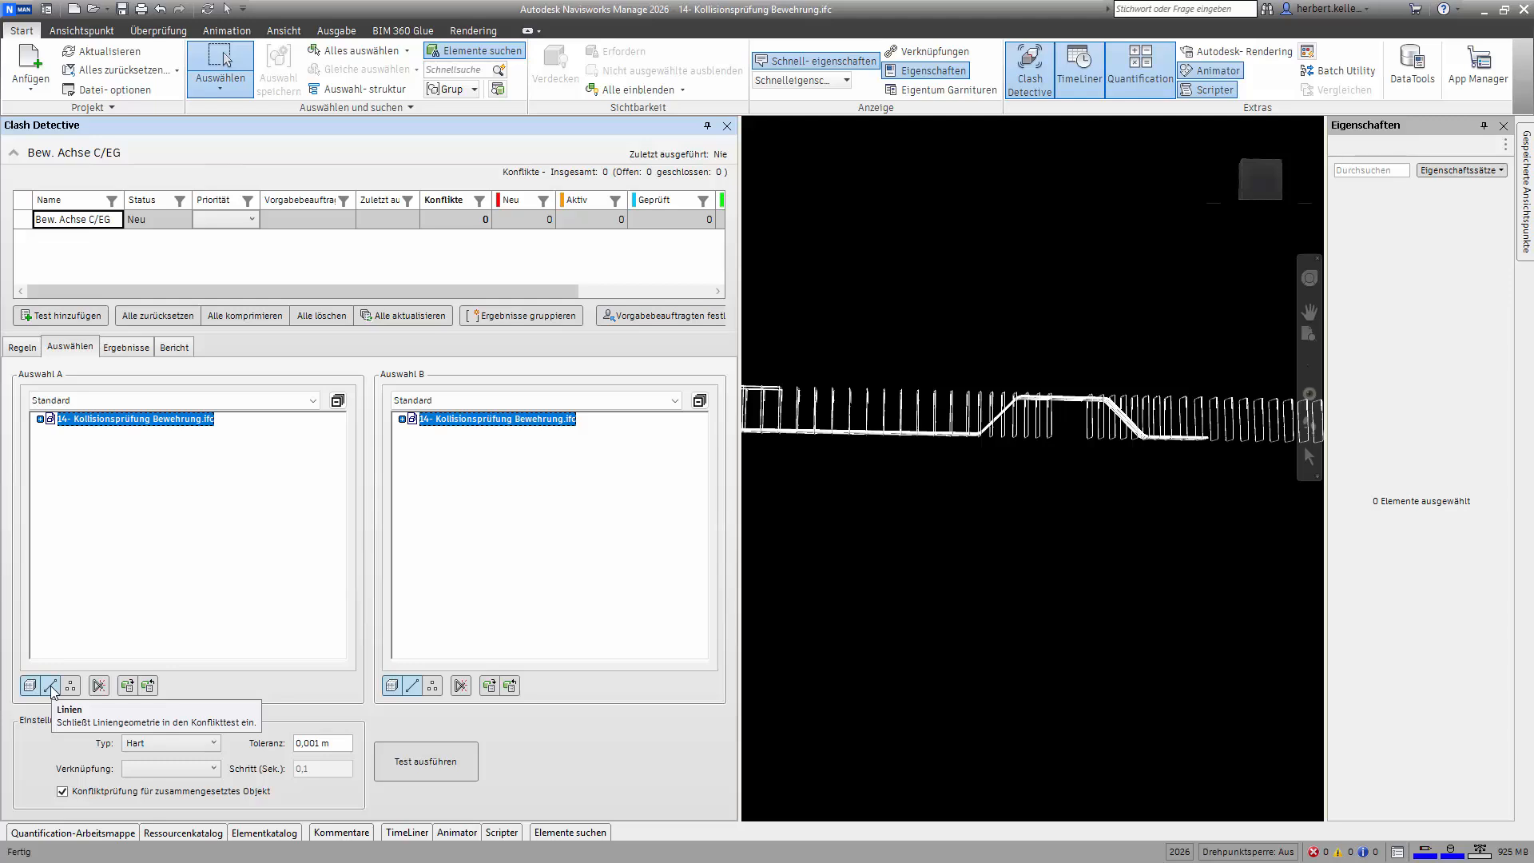
pyautogui.click(51, 685)
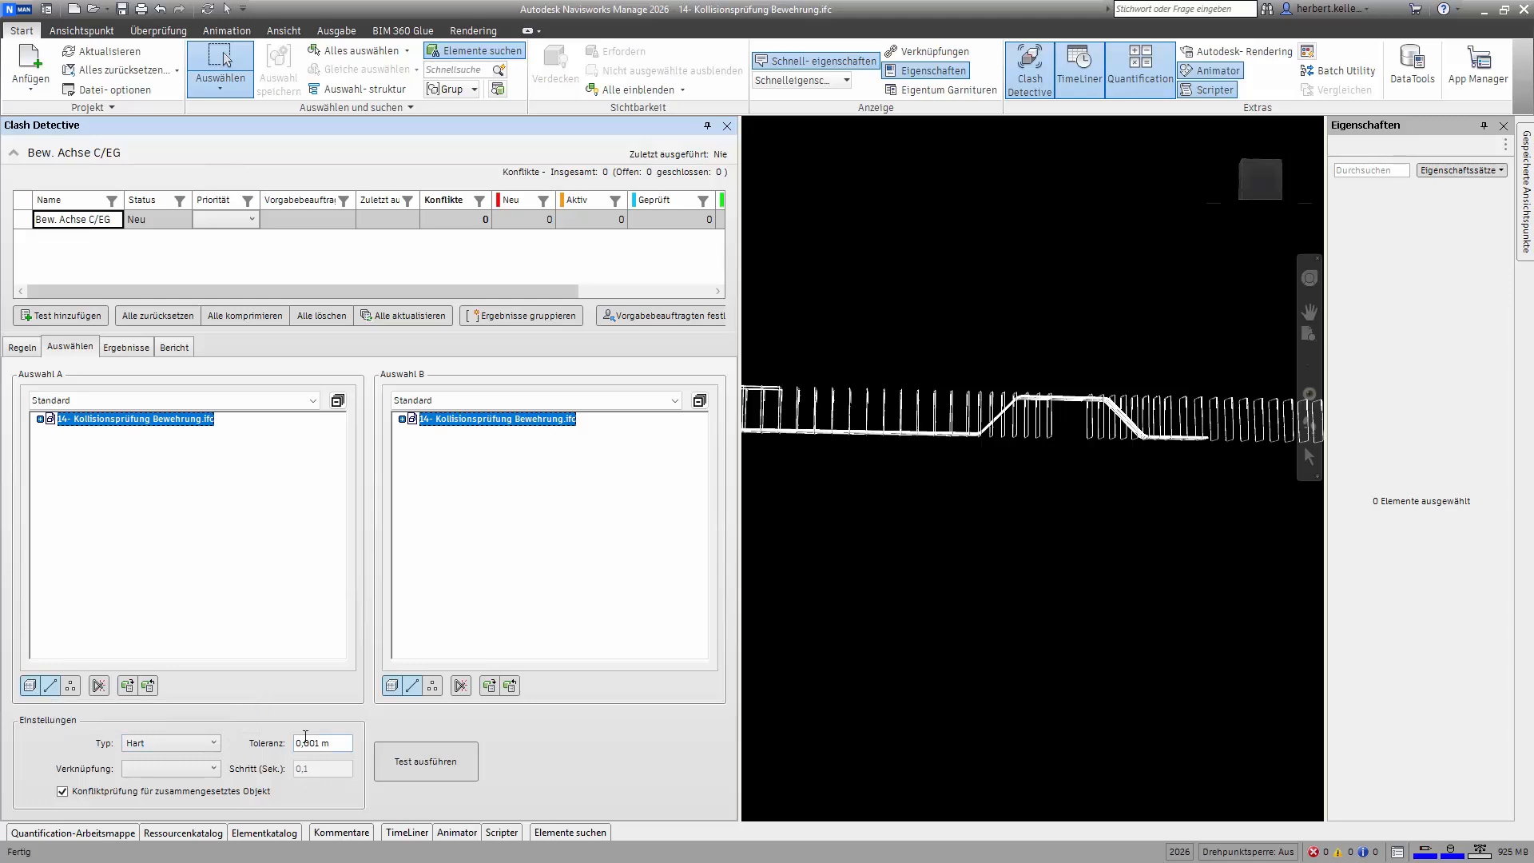
# Keep the clash type at Hart and run the test "Bew. Achse C/EG"
pyautogui.click(214, 744)
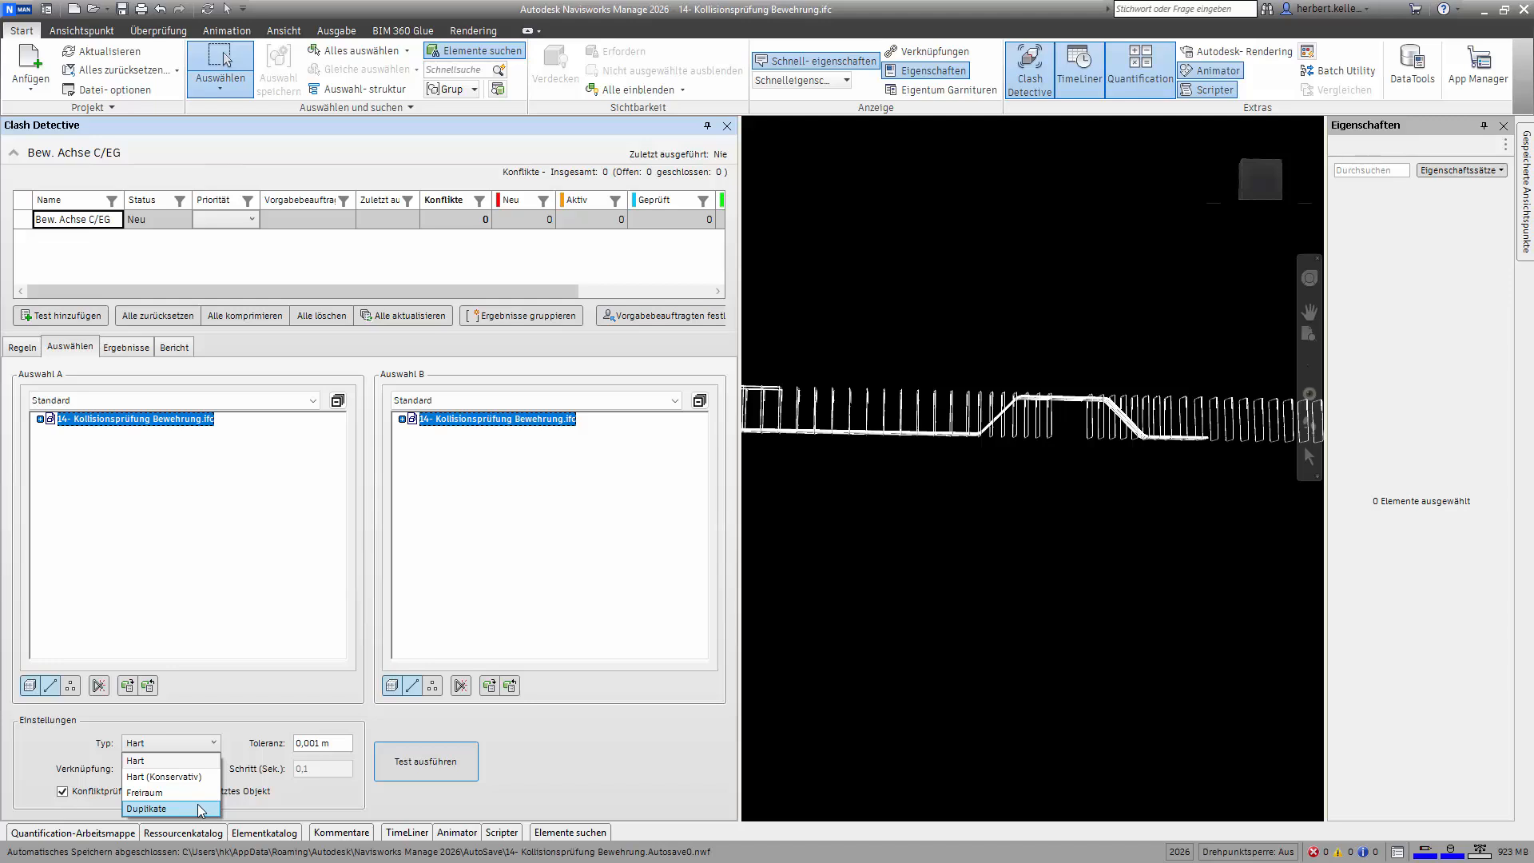
pyautogui.click(200, 759)
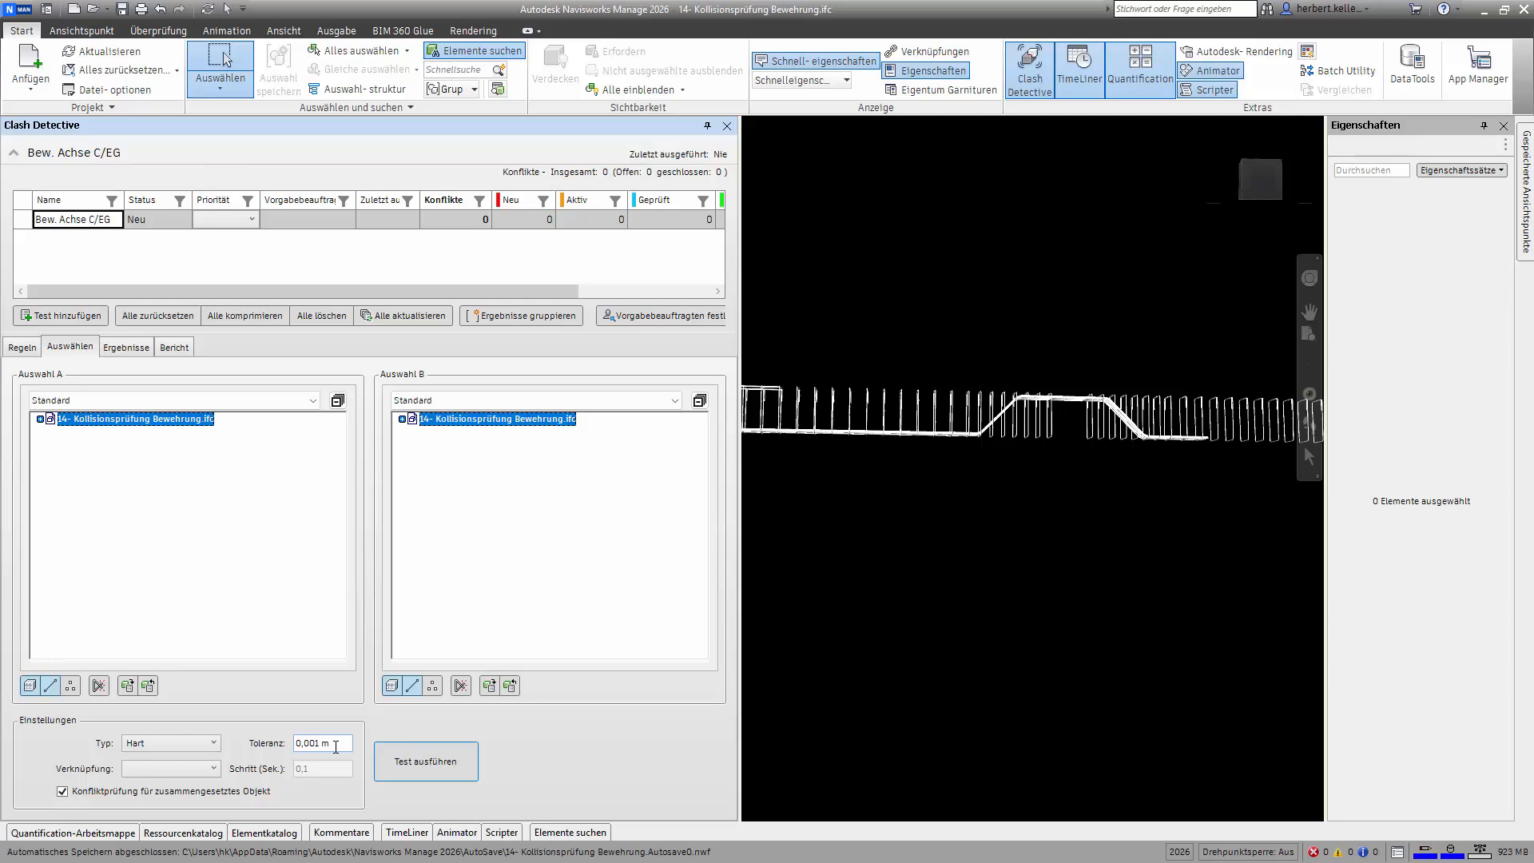
pyautogui.click(438, 762)
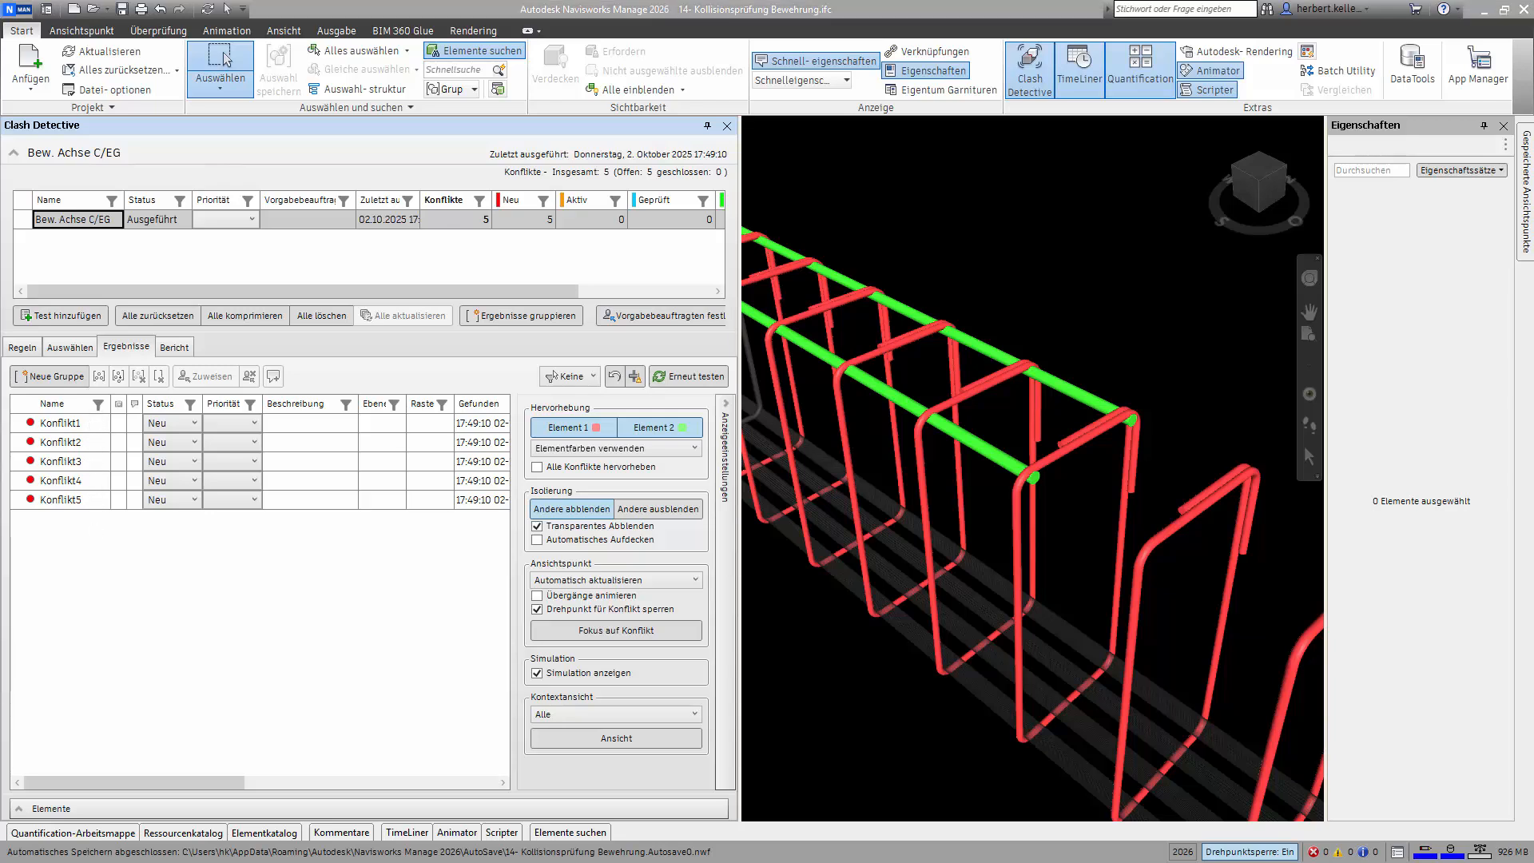
# Examine Konflikt1 and Konflikt2 in the model, showing each one in its wider context
pyautogui.click(74, 425)
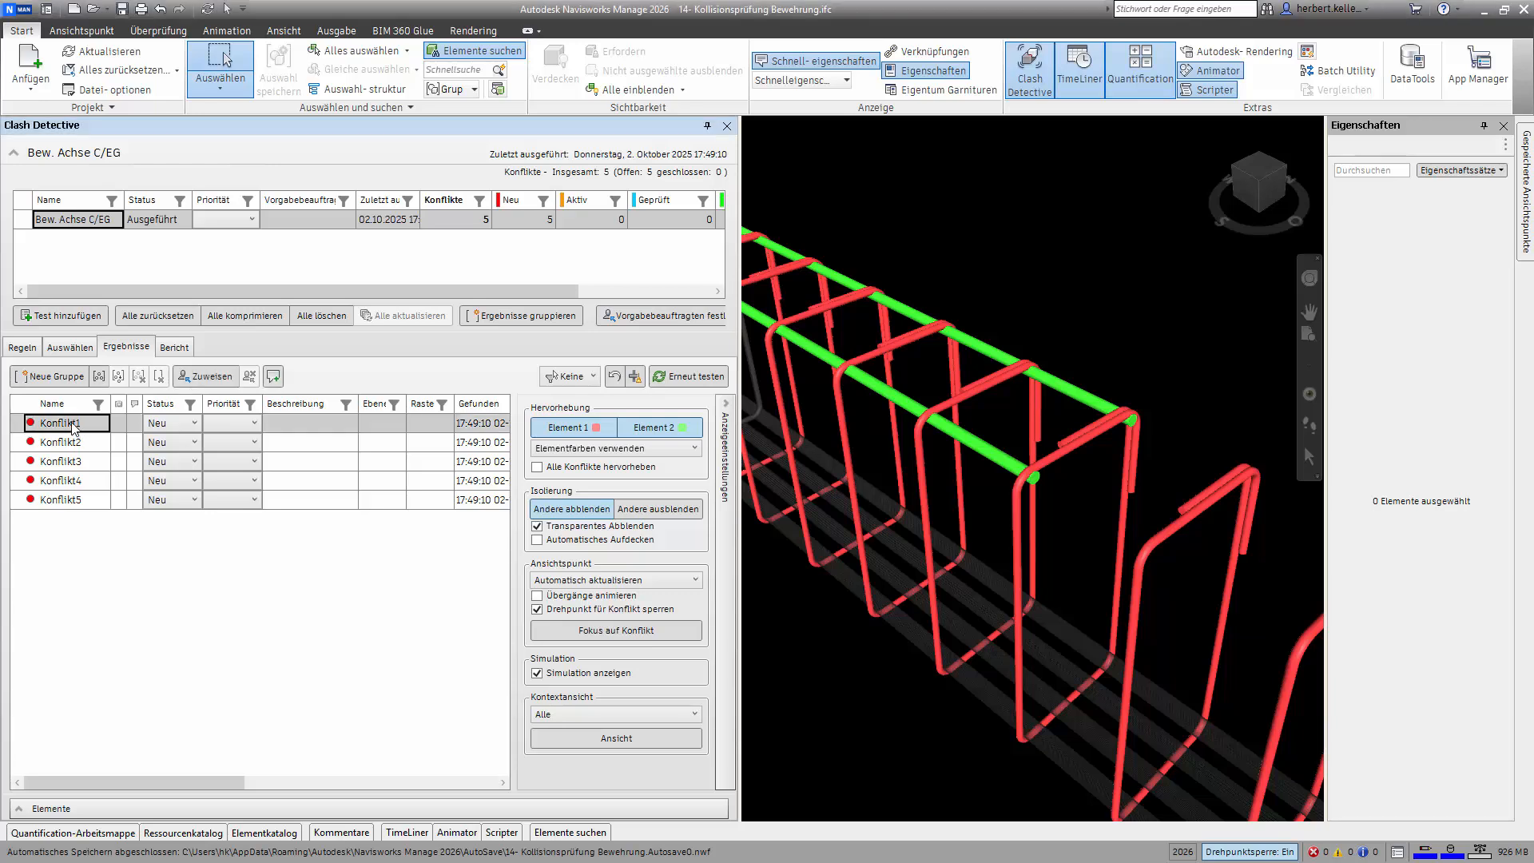
pyautogui.click(586, 739)
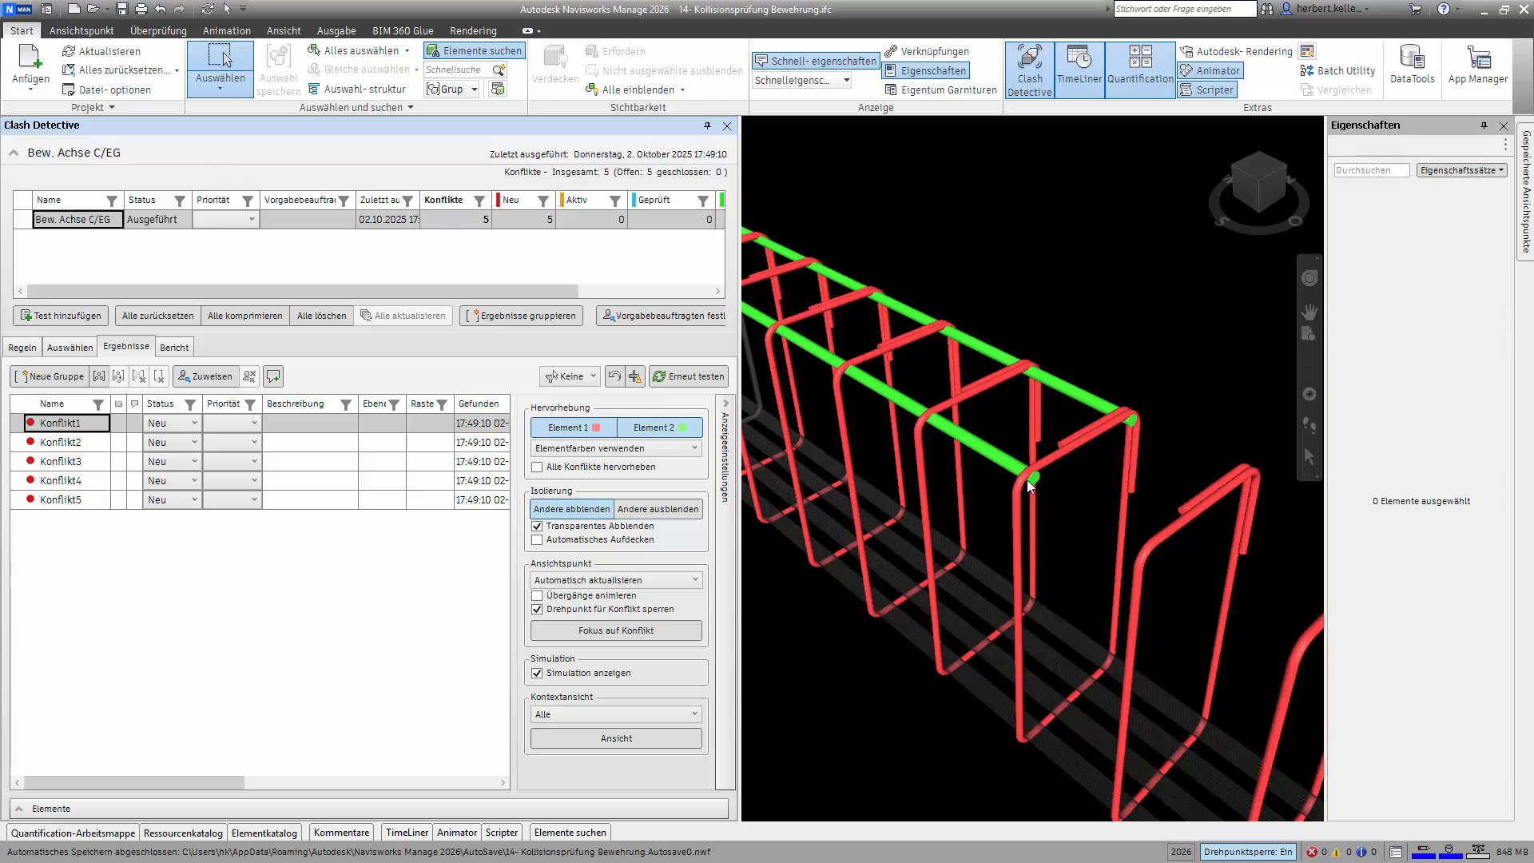
pyautogui.moveTo(1030, 478)
pyautogui.click(62, 444)
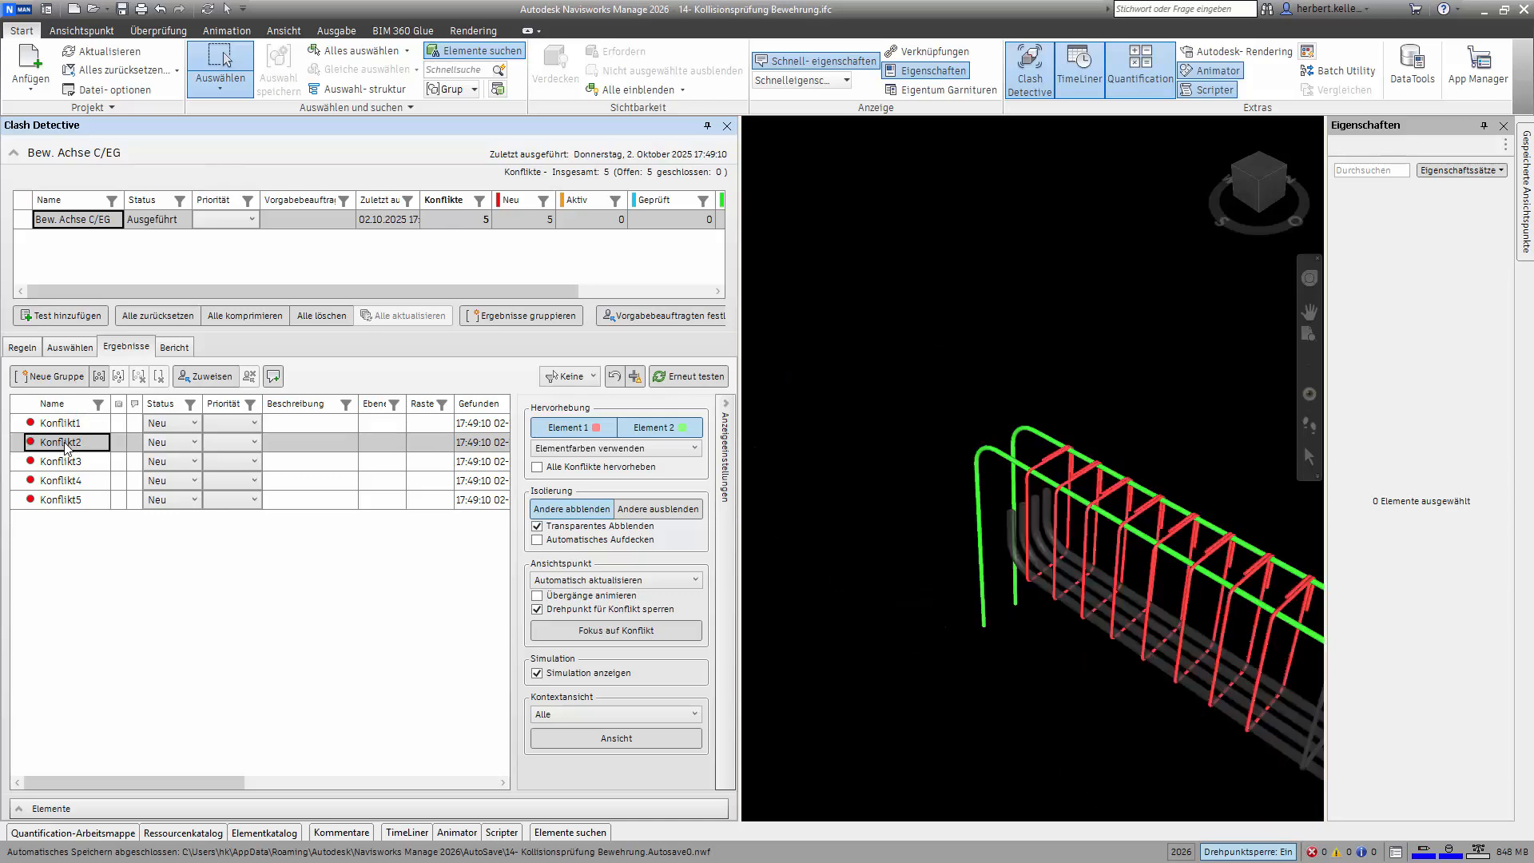
pyautogui.click(628, 736)
# Inspect Konflikt3 in context and close up at the column stirrups, and set its status to Genehmigt
pyautogui.click(60, 461)
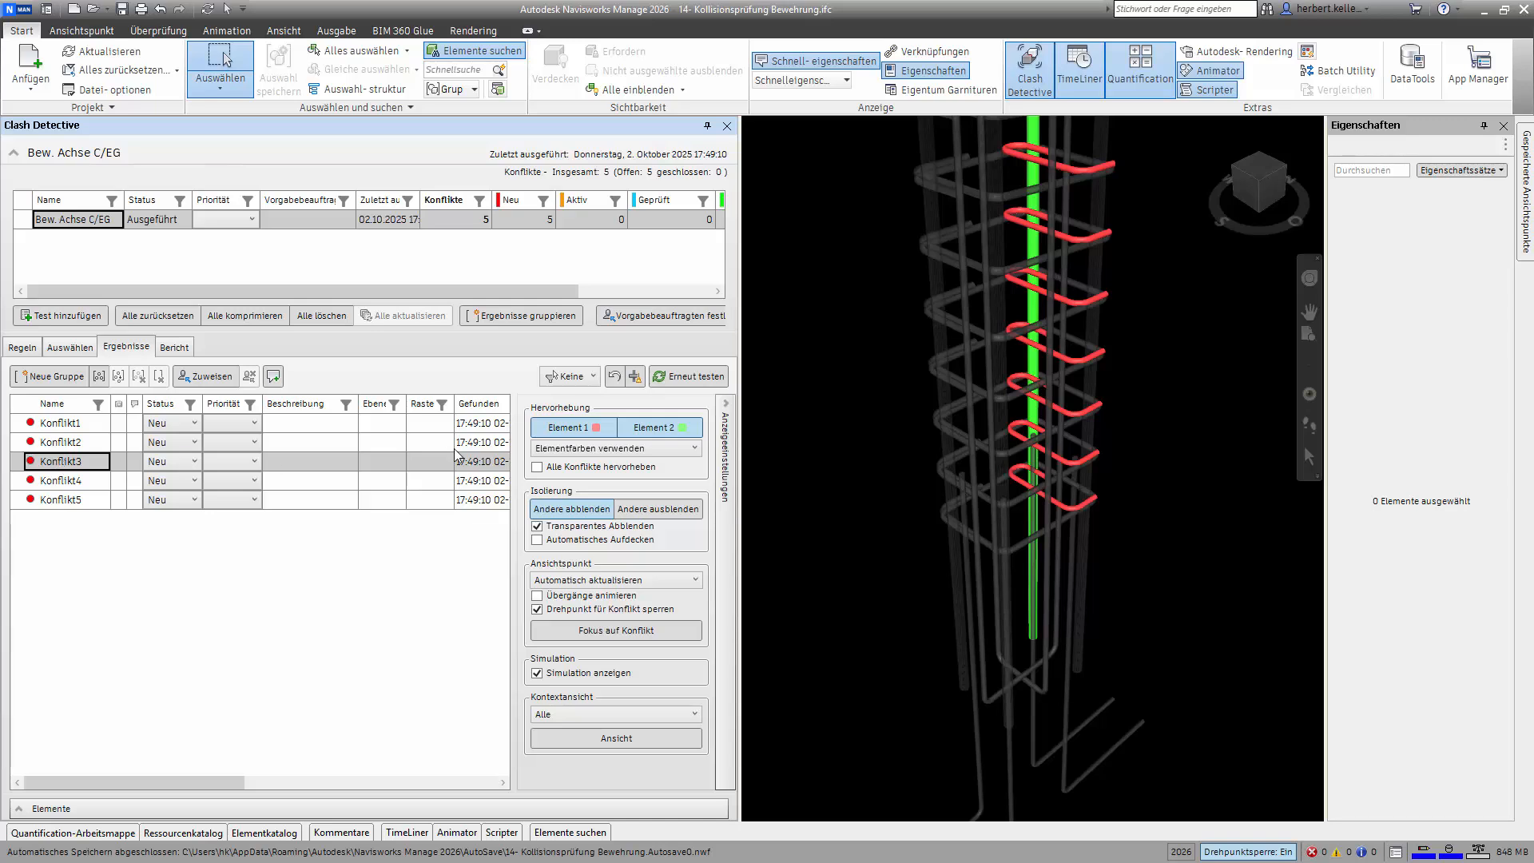
pyautogui.click(634, 739)
pyautogui.scroll(5, 1065, 415)
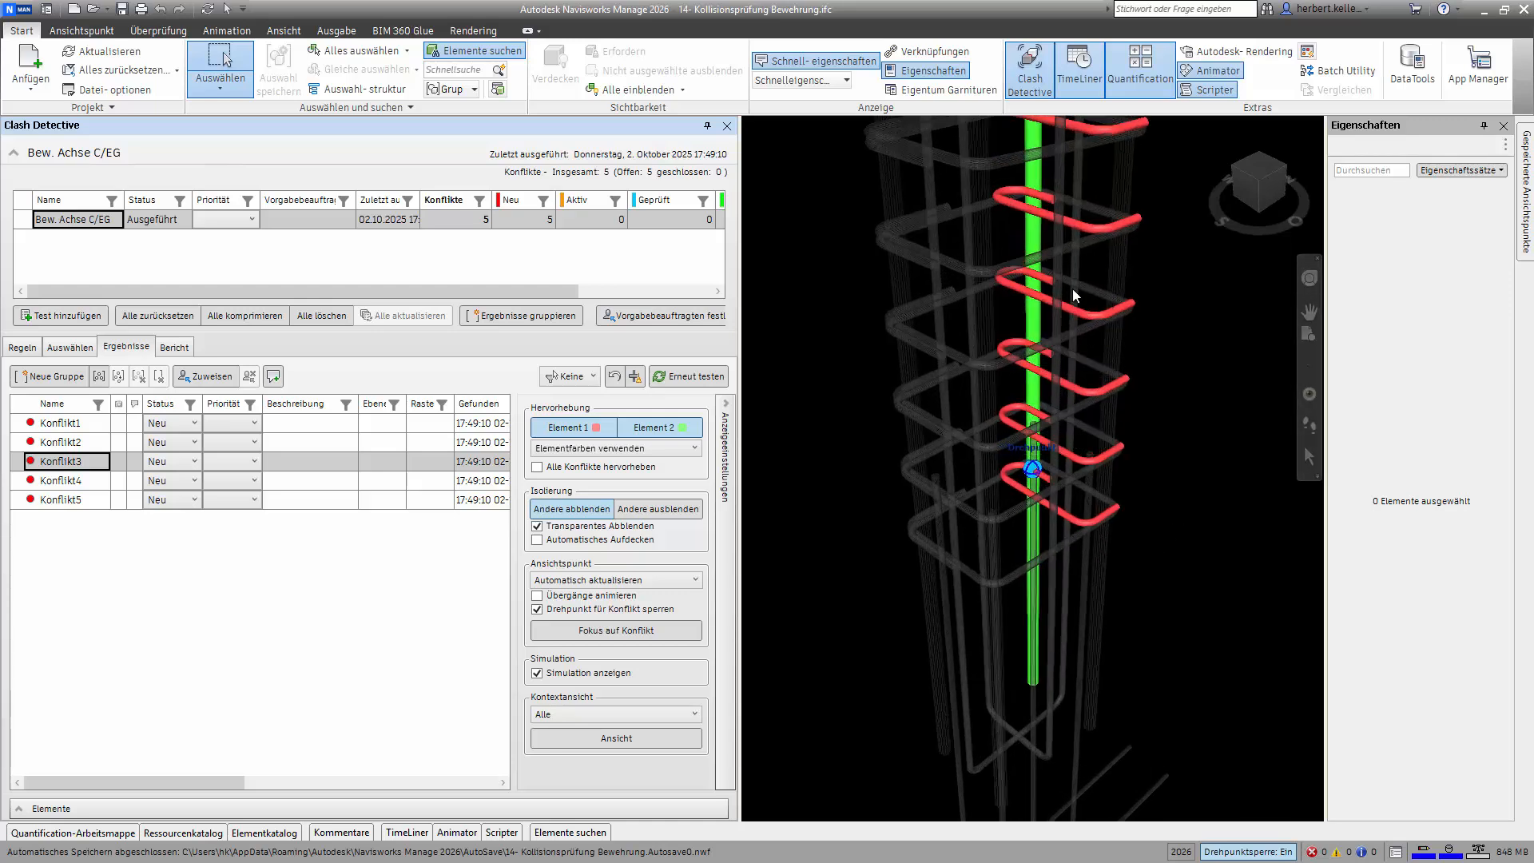
pyautogui.scroll(4, 1113, 397)
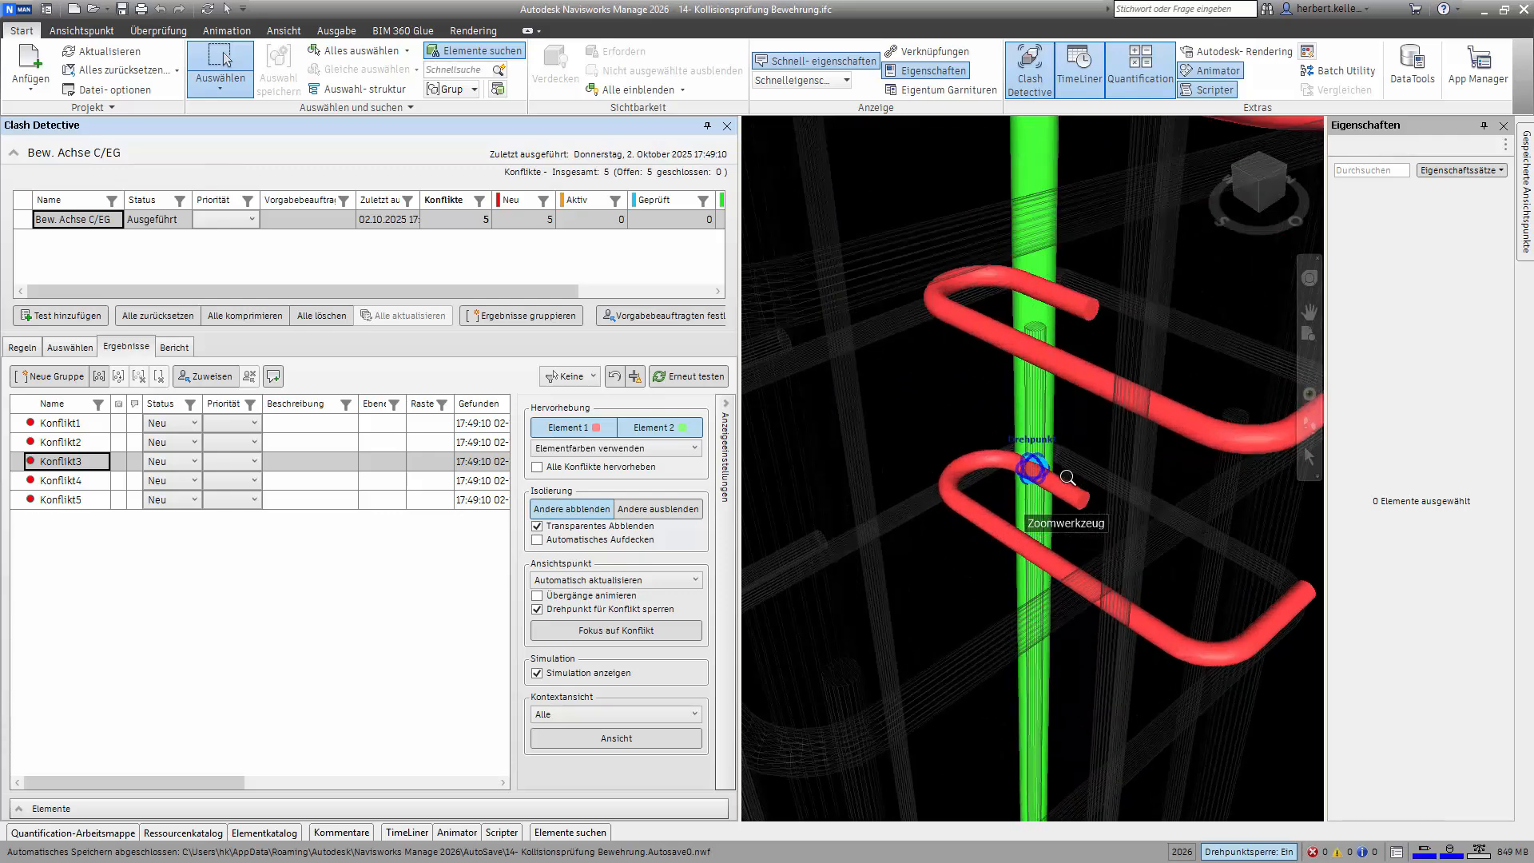
pyautogui.scroll(3, 1054, 448)
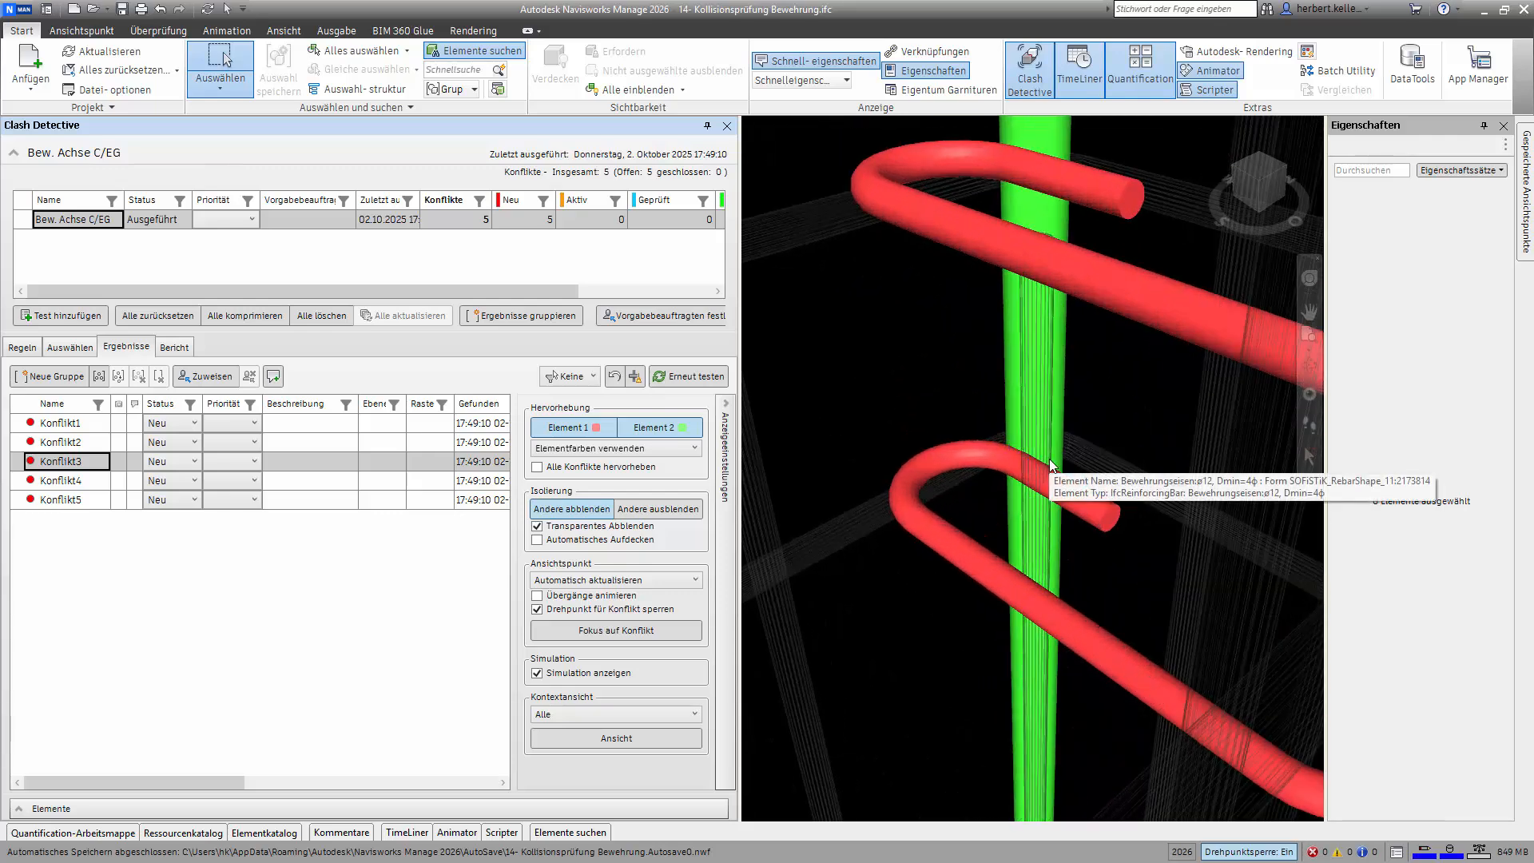
pyautogui.scroll(-2, 1004, 457)
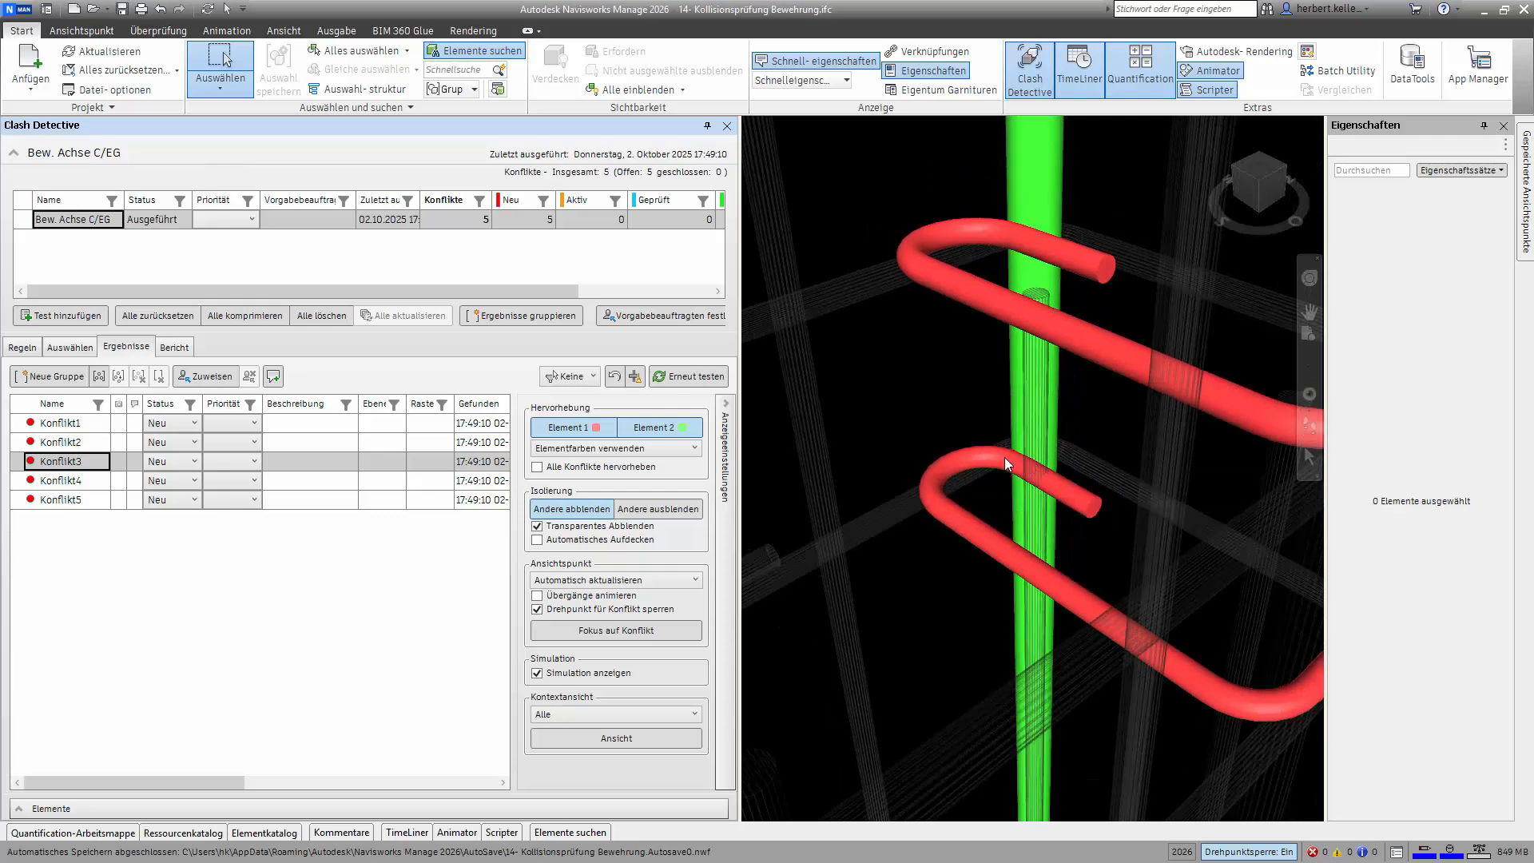
pyautogui.scroll(-2, 1004, 457)
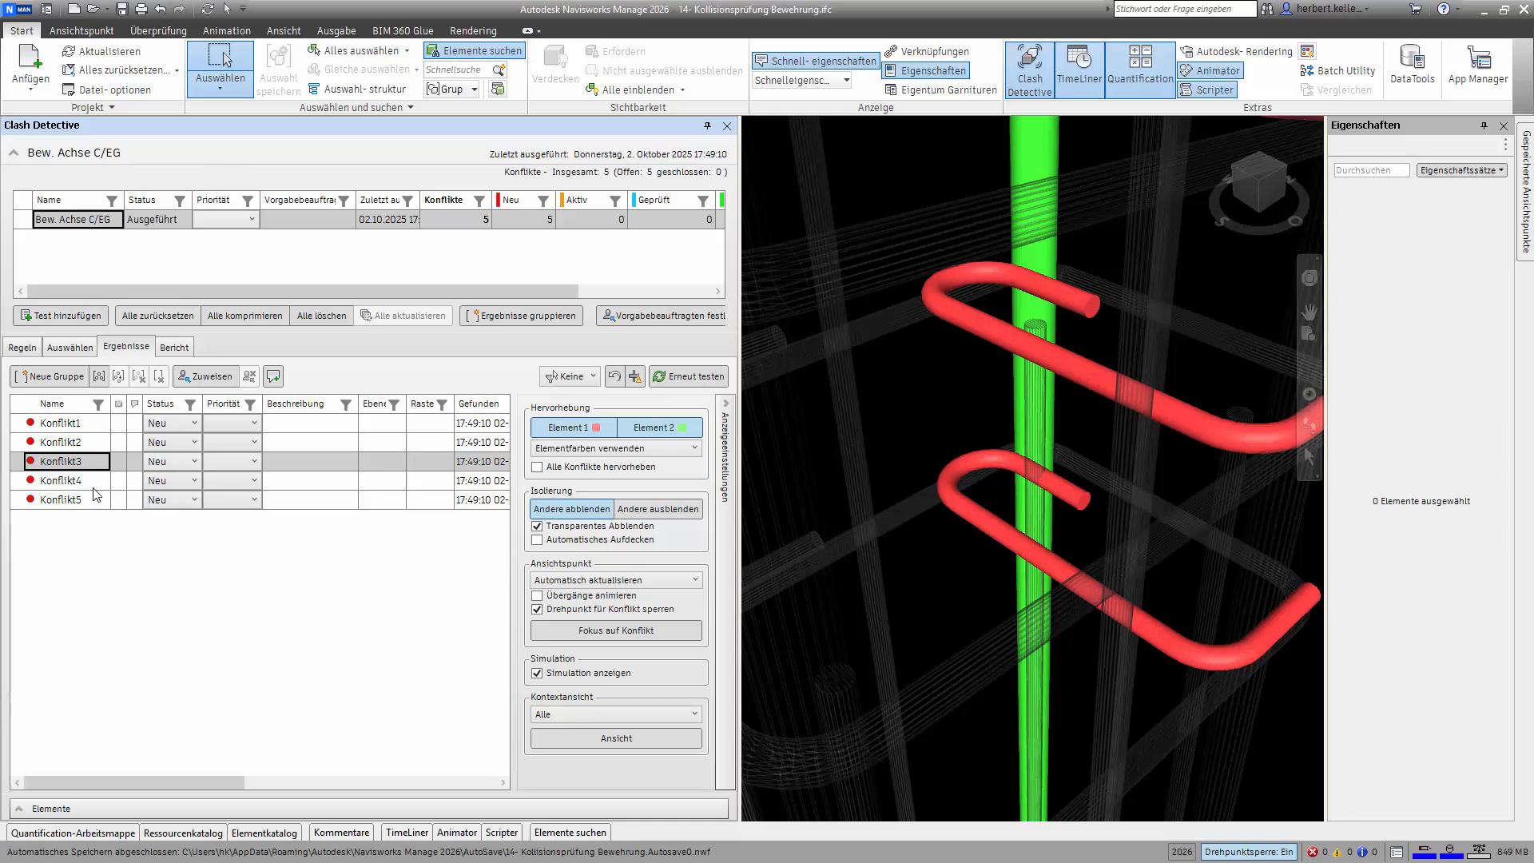
pyautogui.click(195, 462)
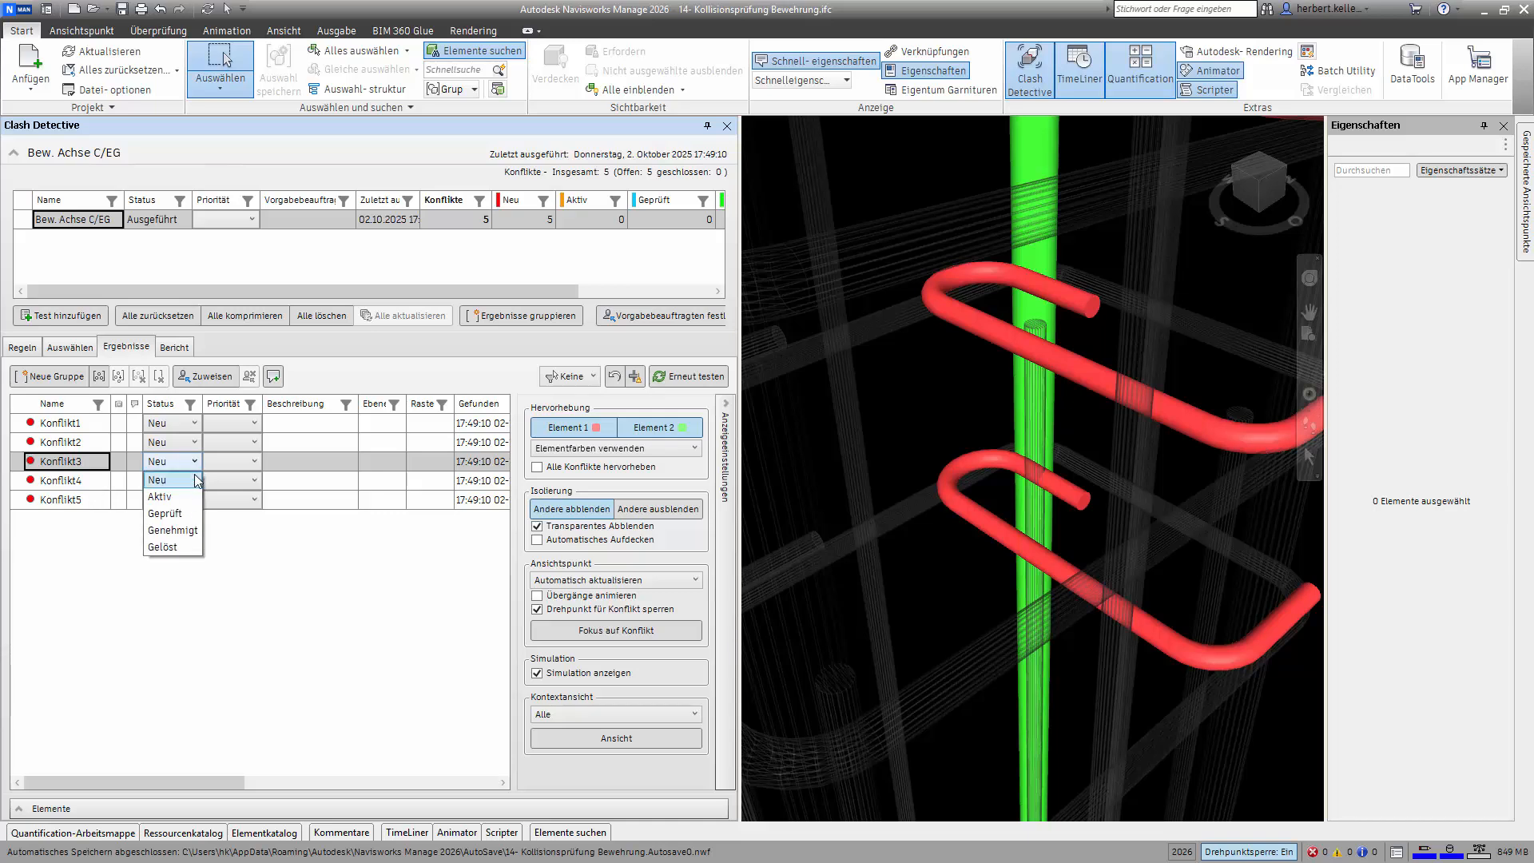
pyautogui.click(171, 530)
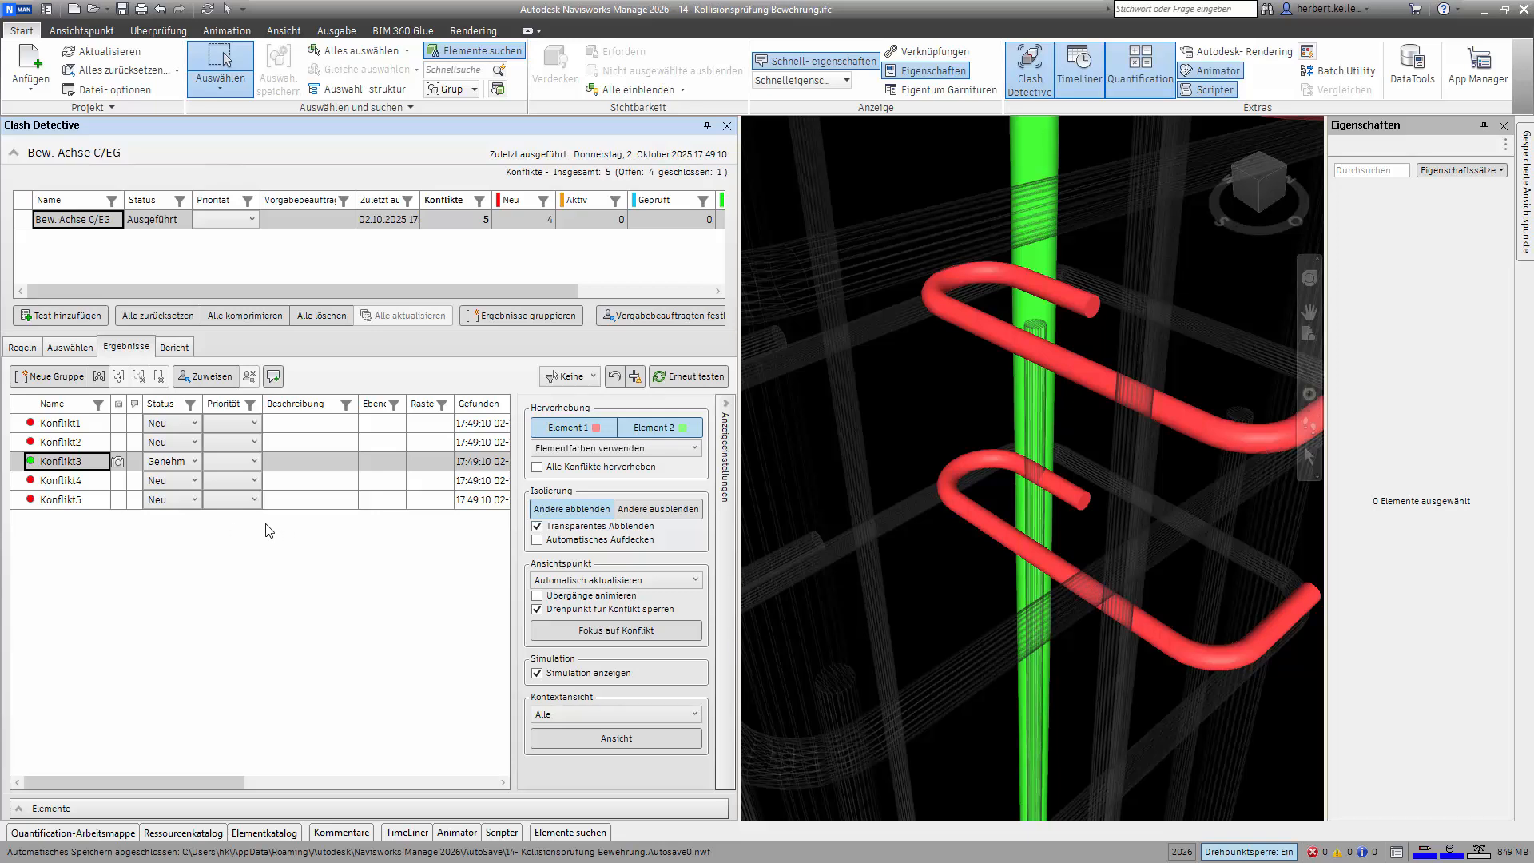
# Inspect Konflikt4 close up, check Konflikt5 in context and in detail, and set the status of Konflikt5 to Genehmigt
pyautogui.click(70, 480)
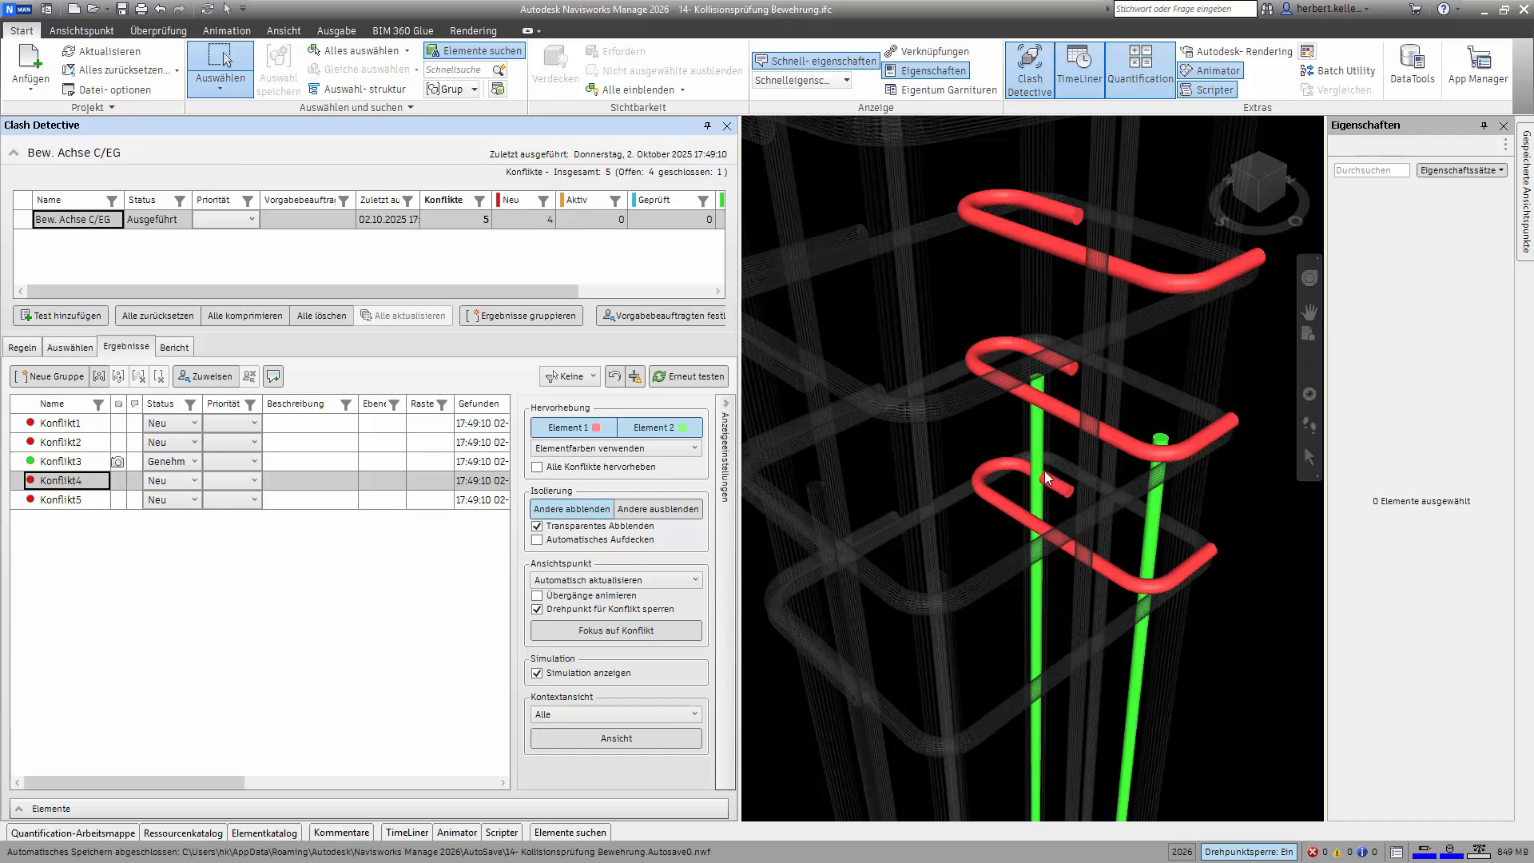
pyautogui.scroll(4, 1047, 479)
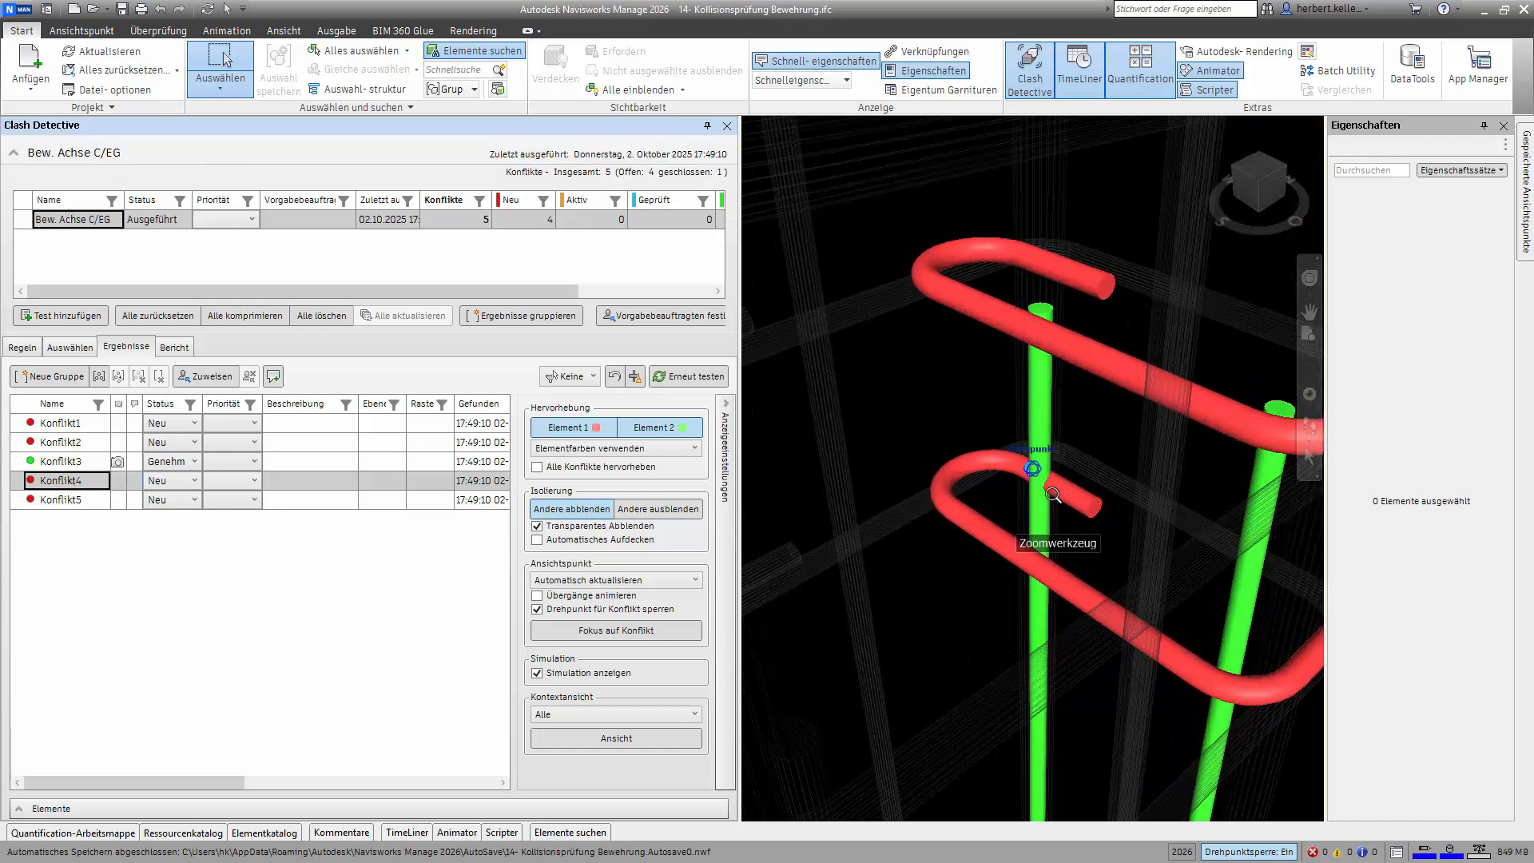
pyautogui.click(81, 502)
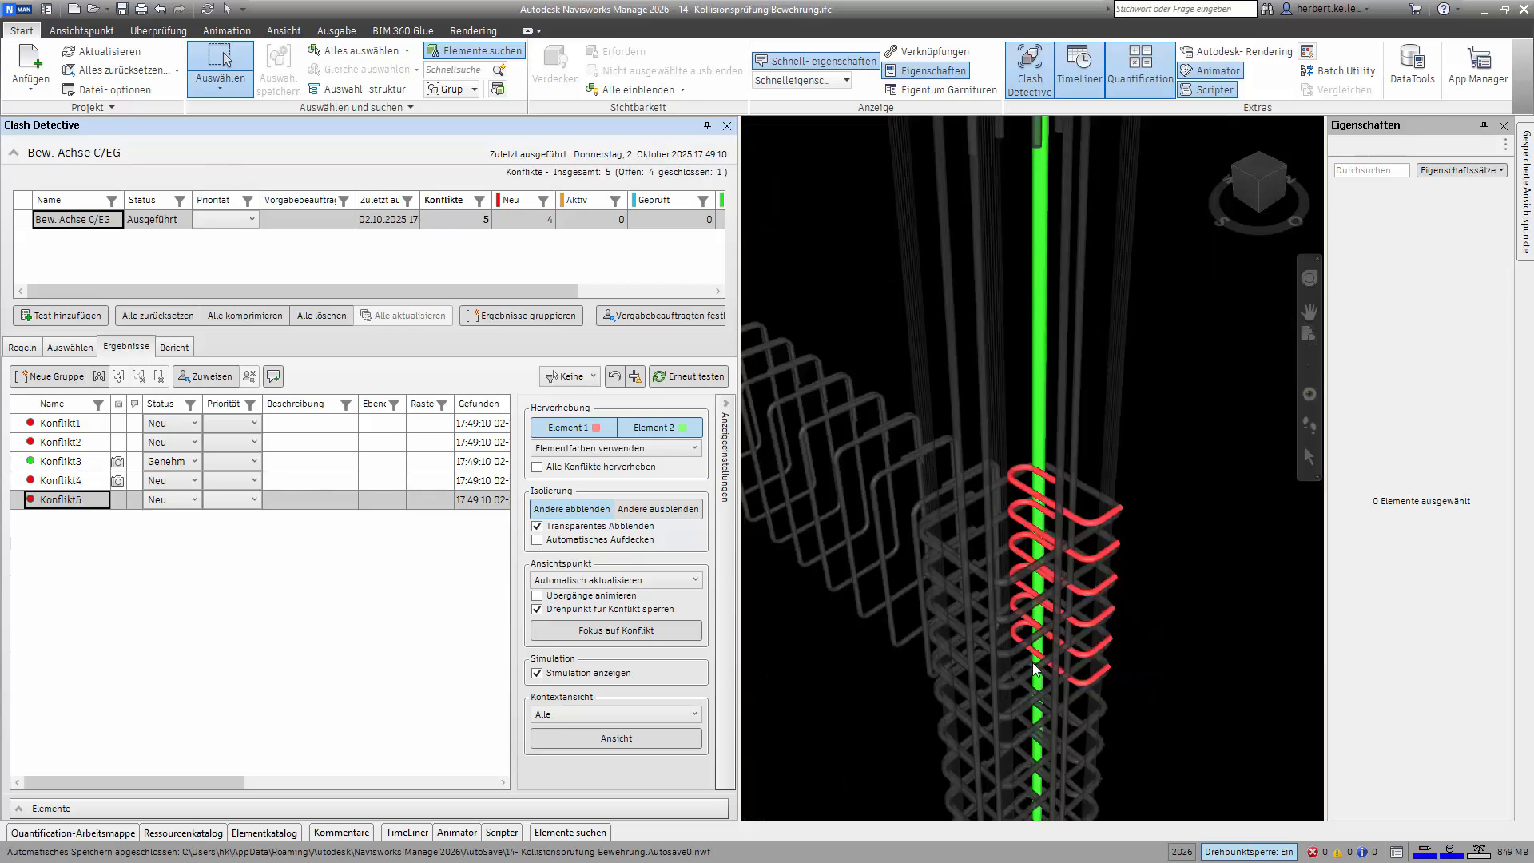
pyautogui.click(667, 734)
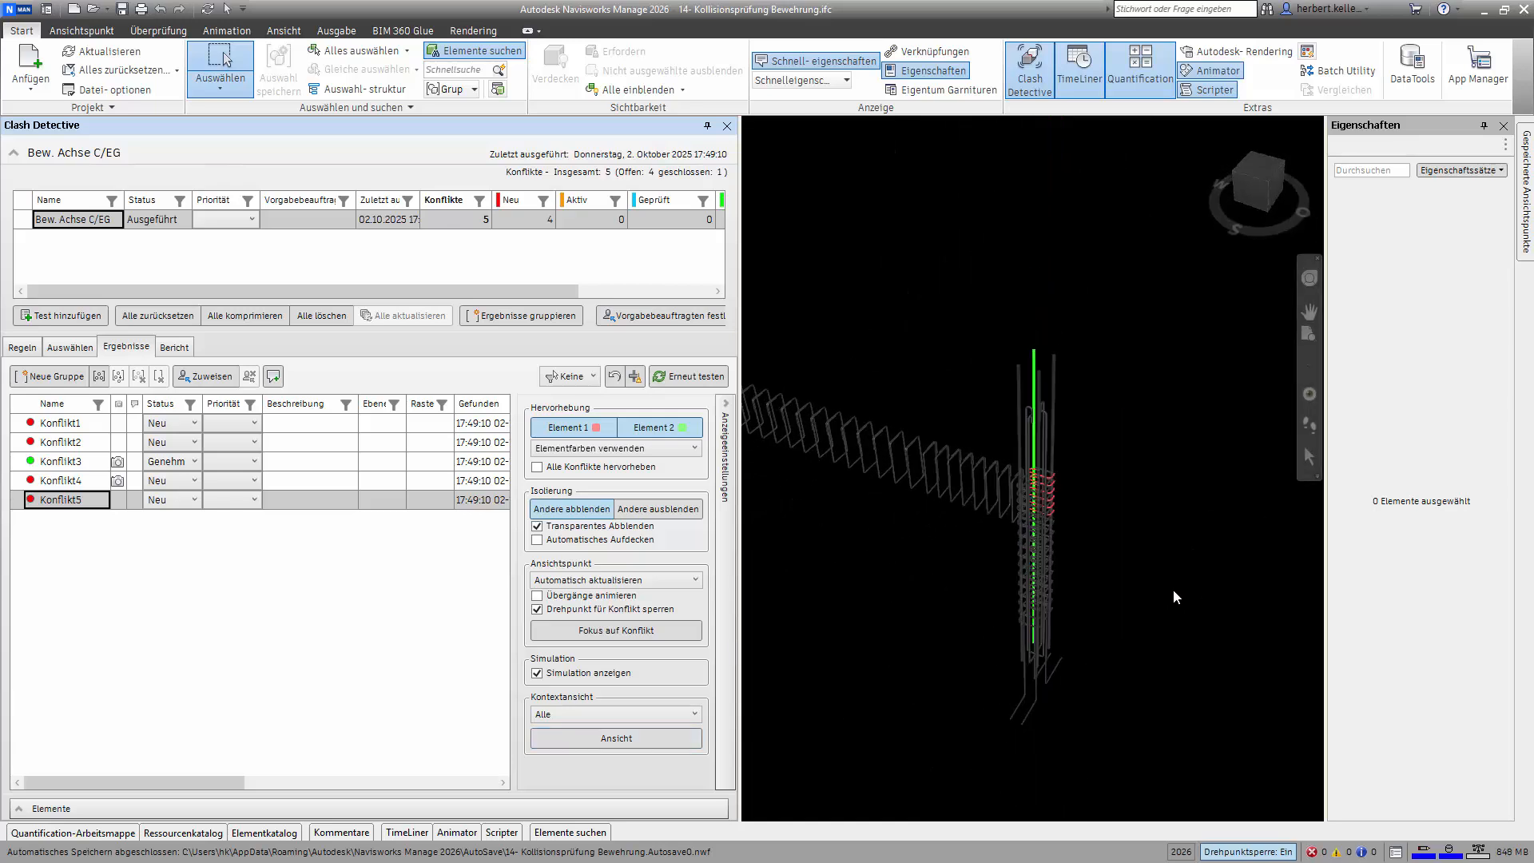
pyautogui.scroll(5, 1071, 551)
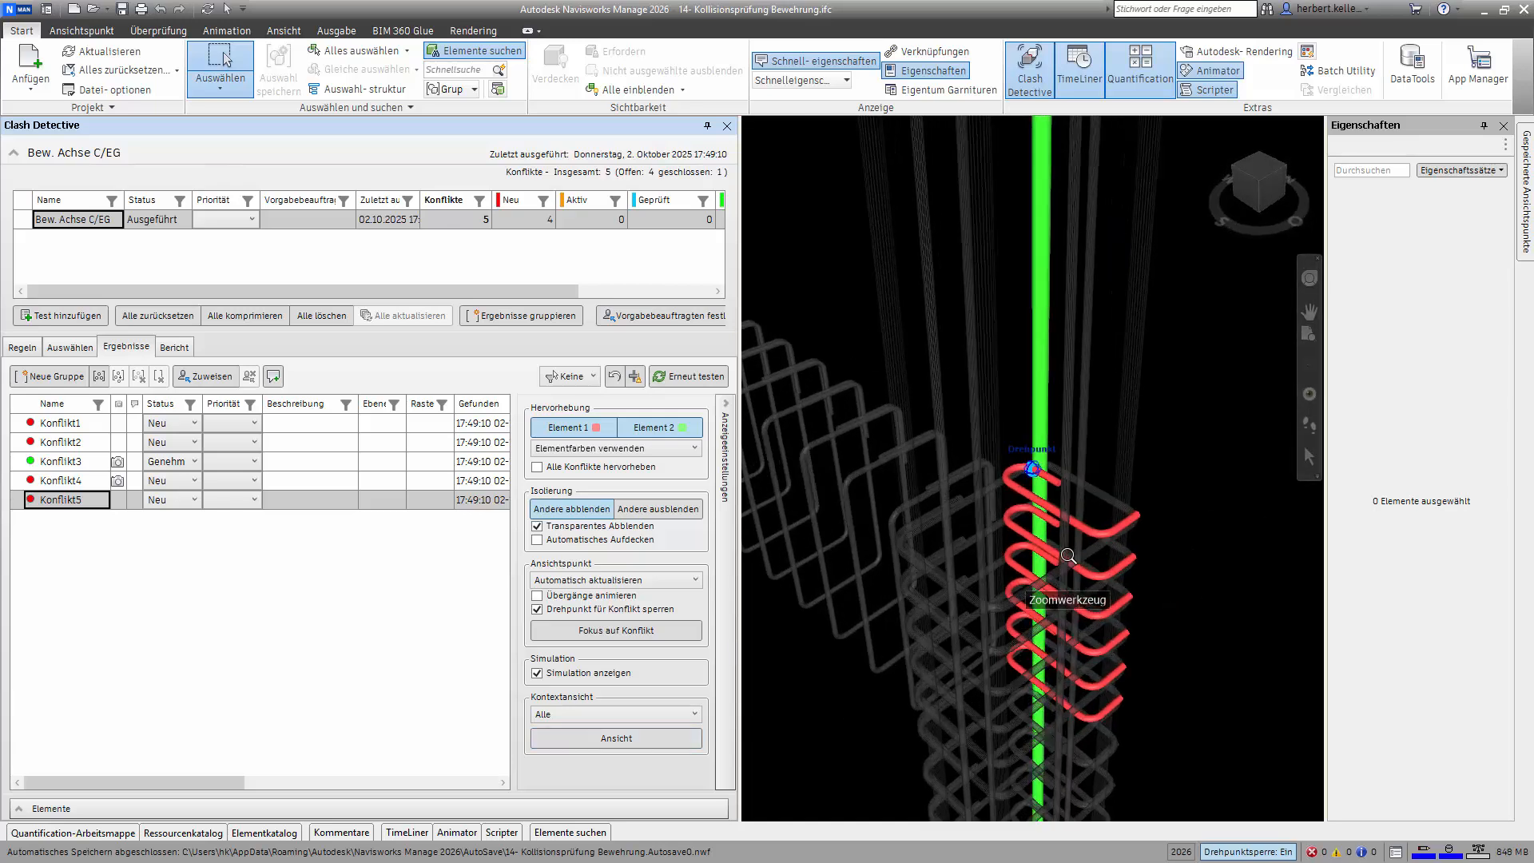
pyautogui.scroll(4, 1076, 564)
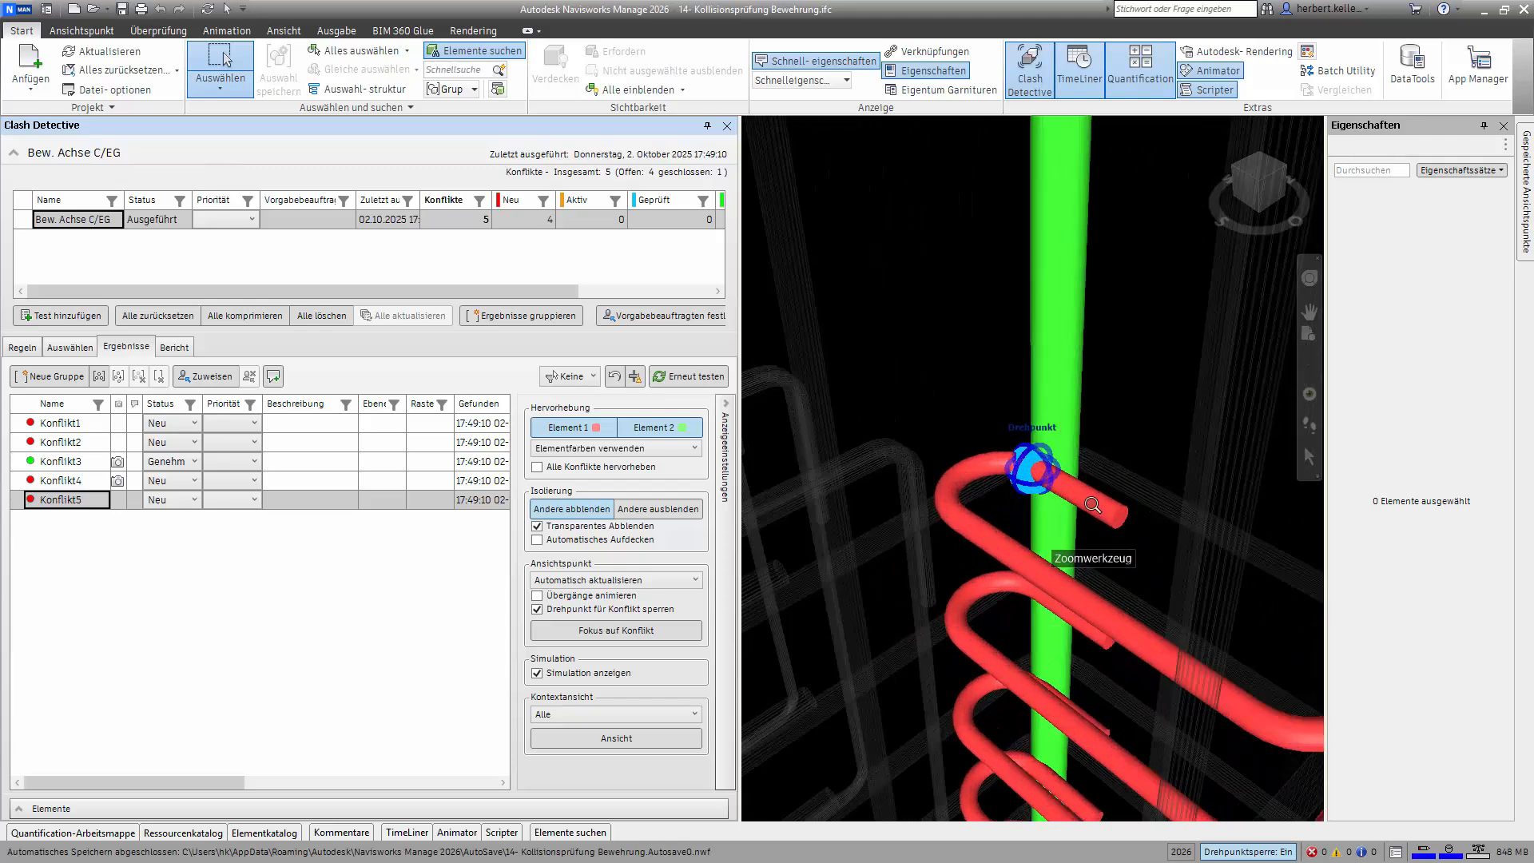
pyautogui.click(194, 500)
pyautogui.click(172, 568)
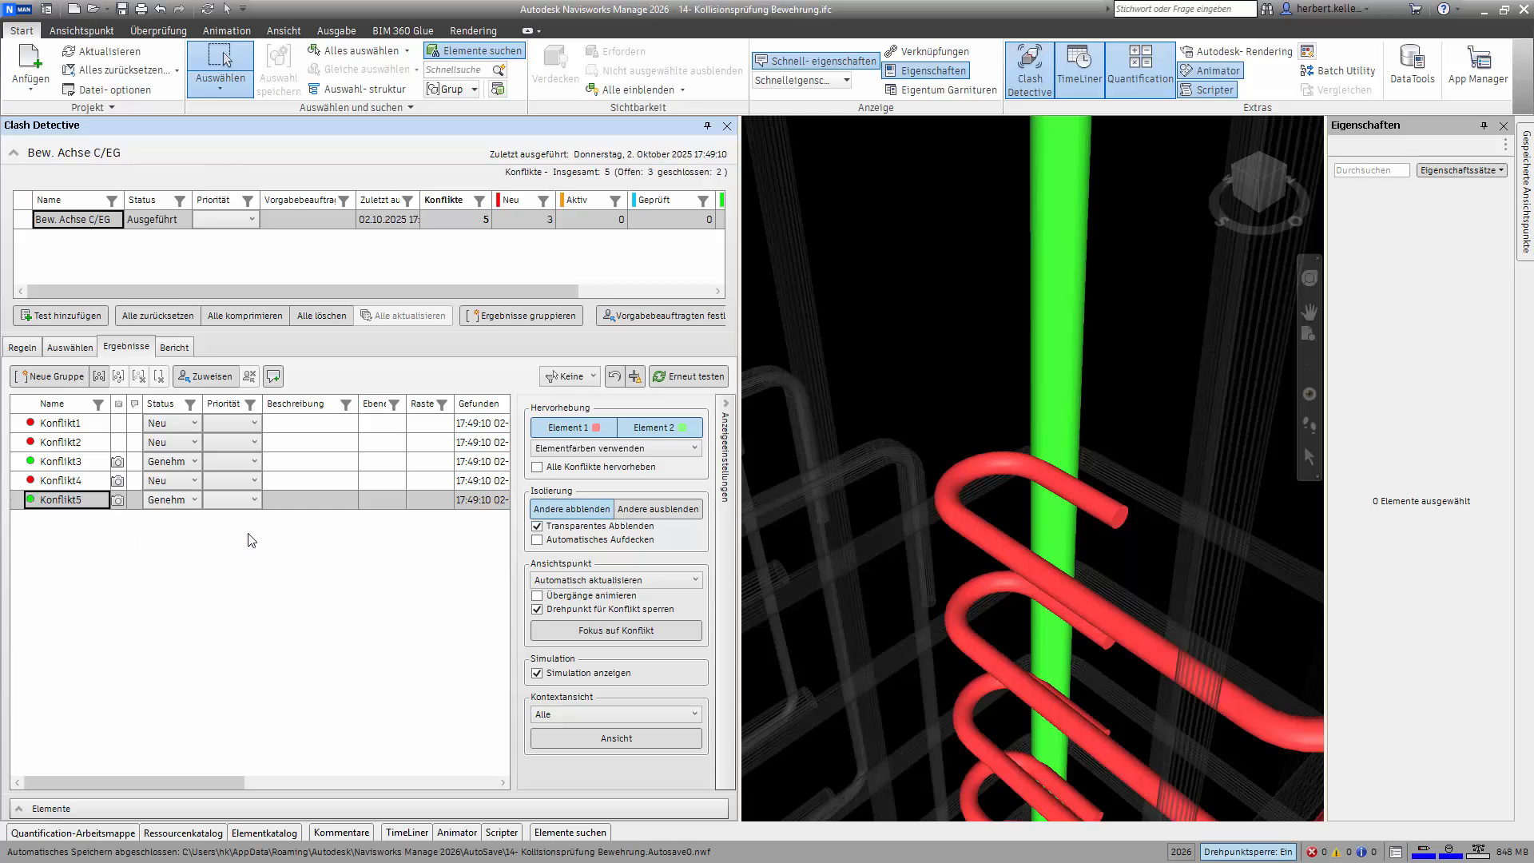
# Review the beam reinforcement clashes Konflikt1 and Konflikt2 once more
pyautogui.click(73, 429)
pyautogui.click(70, 444)
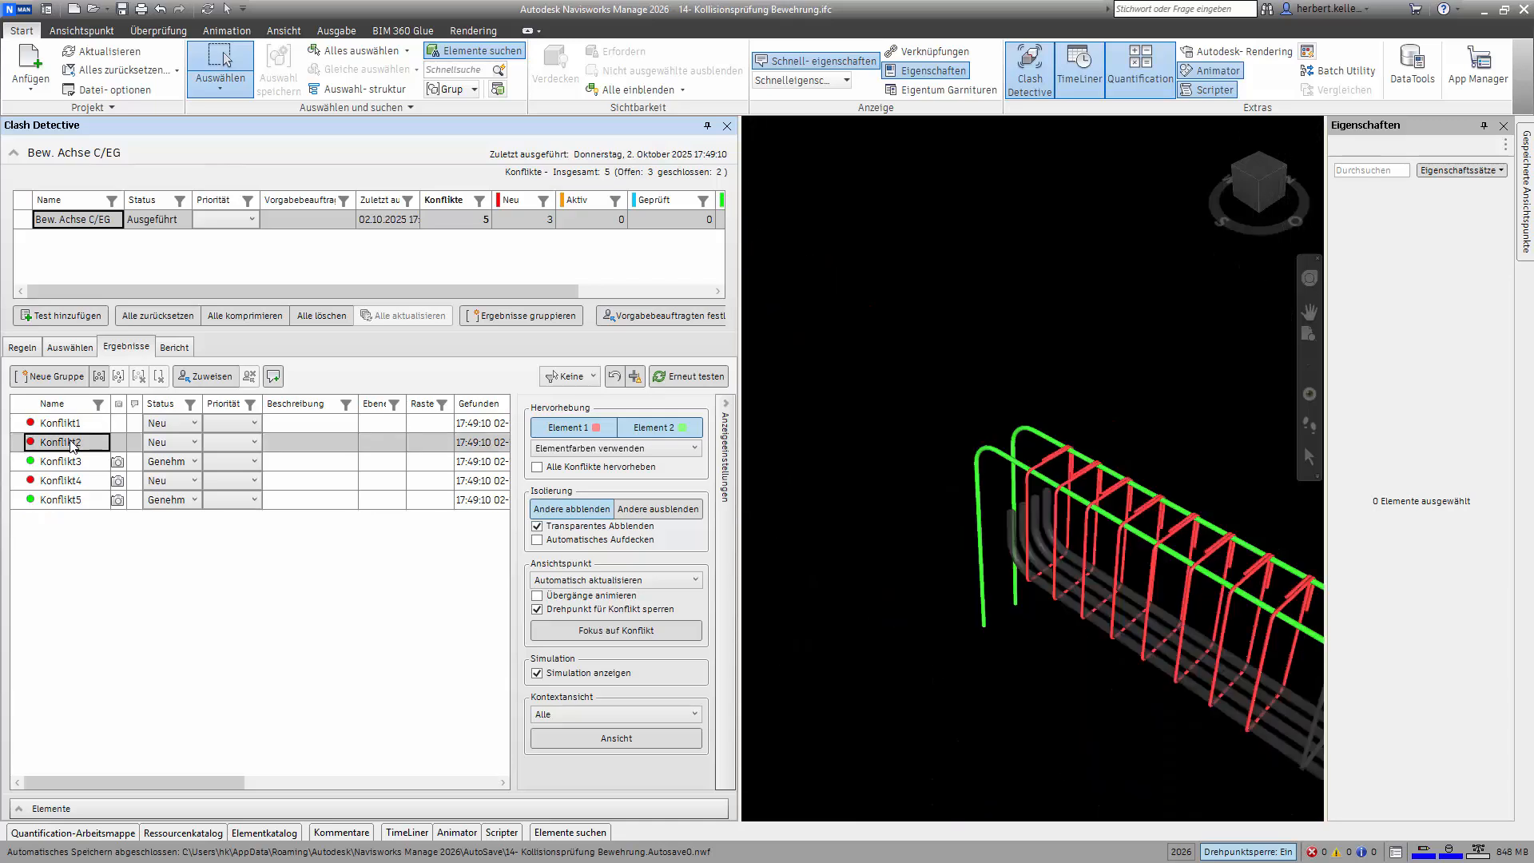
pyautogui.click(69, 424)
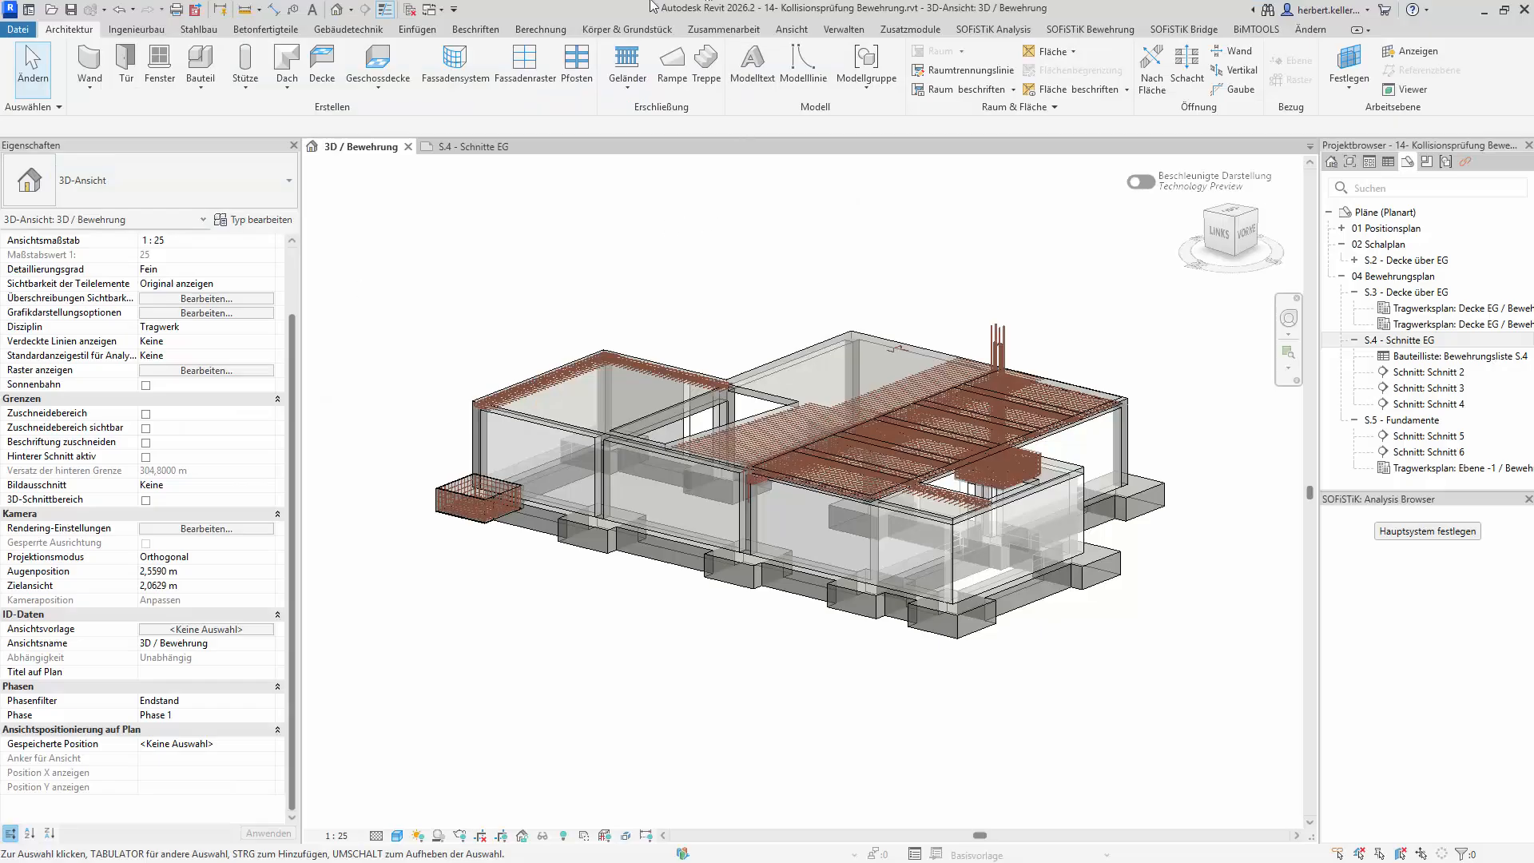
# Switch to Revit, open the S.4 - Schnitte EG sheet and shift the upper ø16 corner bars in Schnitt 2 down, clear of the stirrup
pyautogui.click(472, 148)
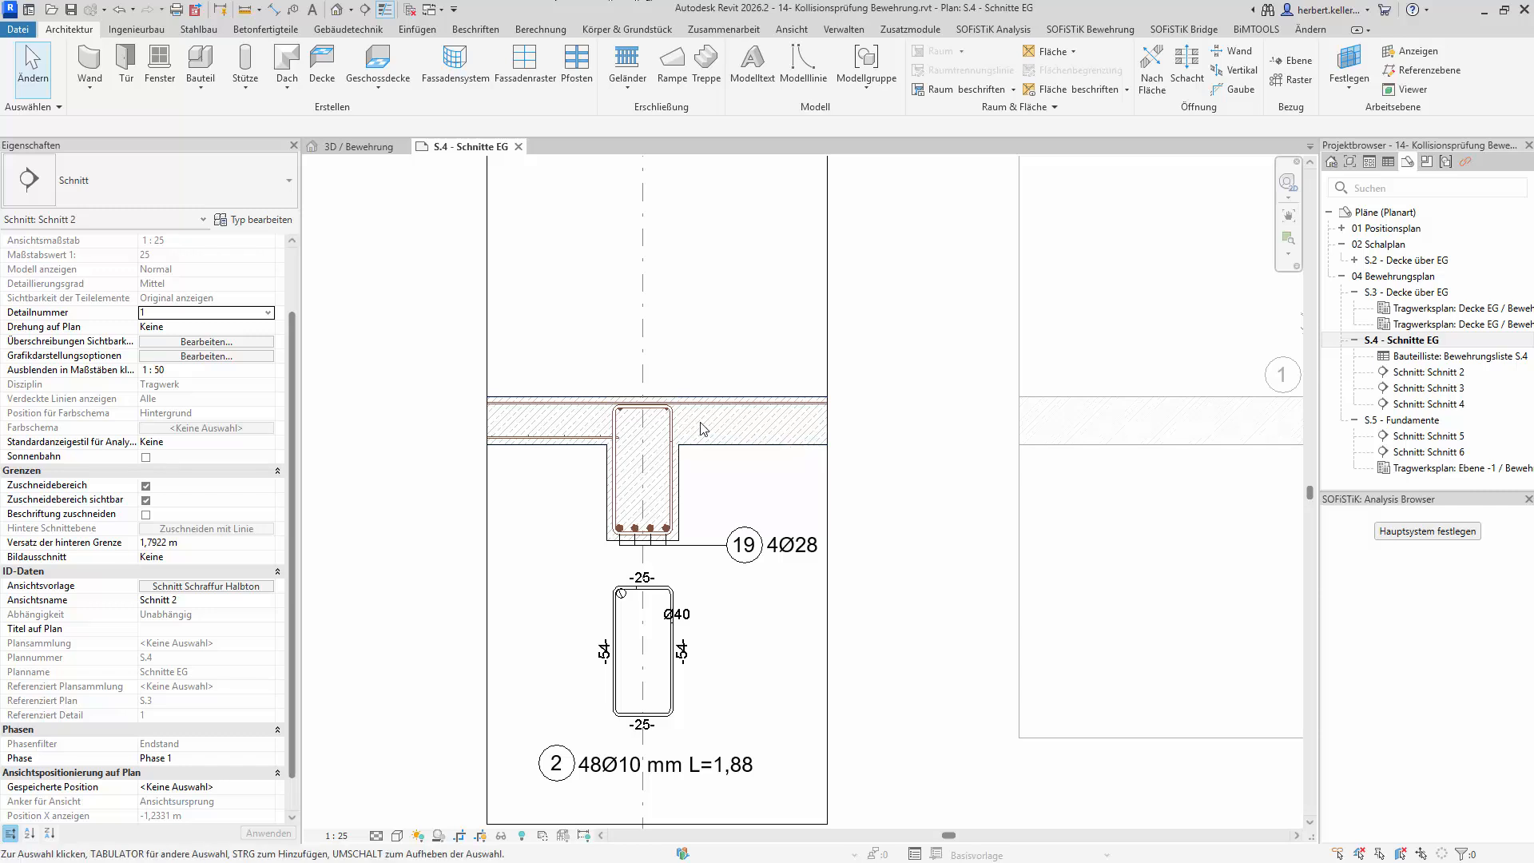
pyautogui.scroll(2, 639, 435)
pyautogui.scroll(1, 639, 435)
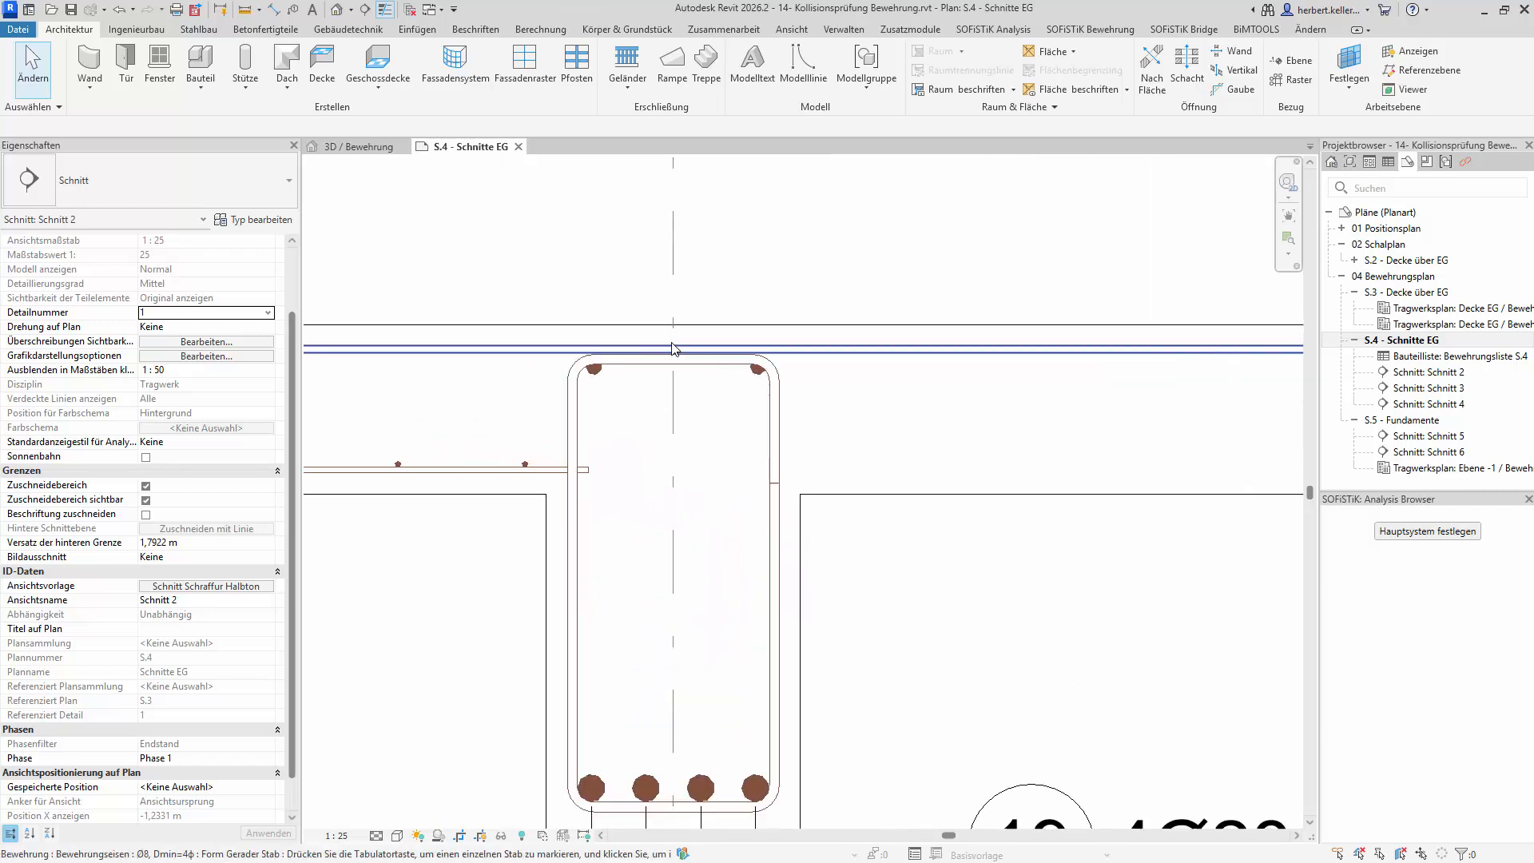
pyautogui.scroll(1, 647, 389)
pyautogui.scroll(1, 647, 389)
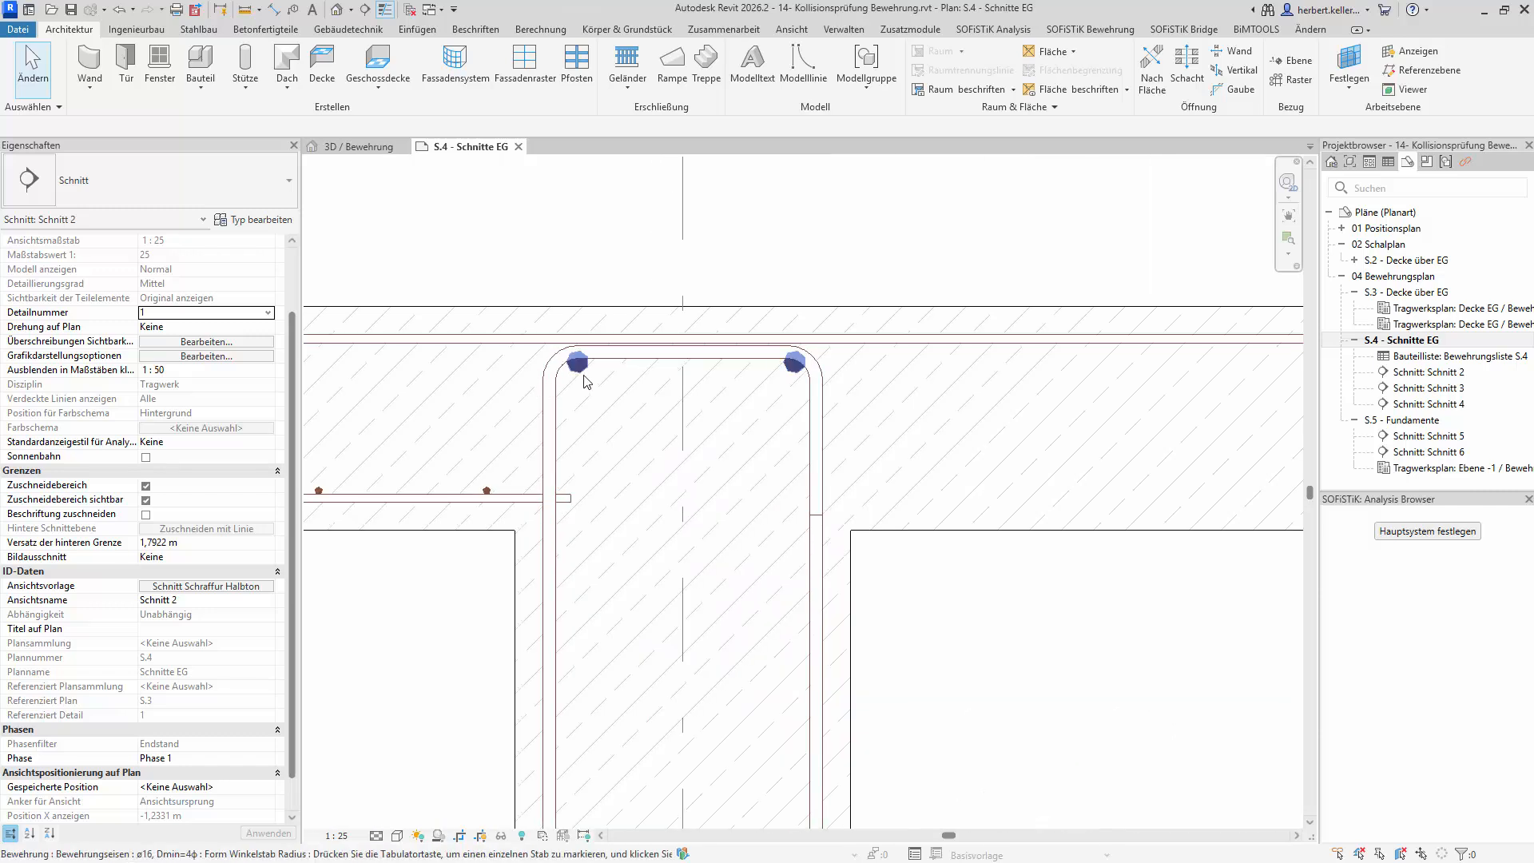
pyautogui.click(793, 375)
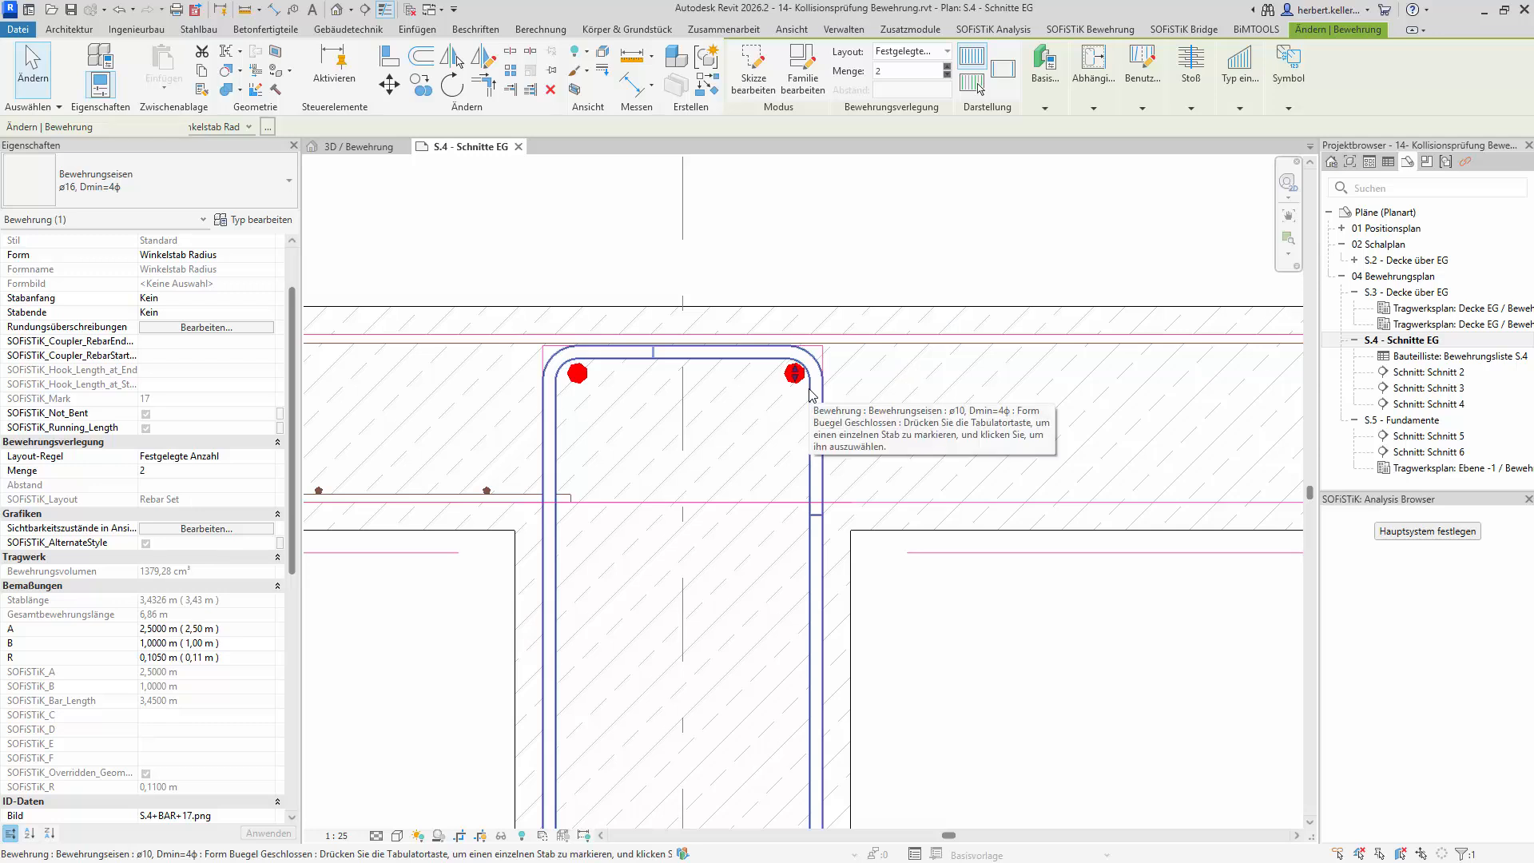
pyautogui.press('Tab')
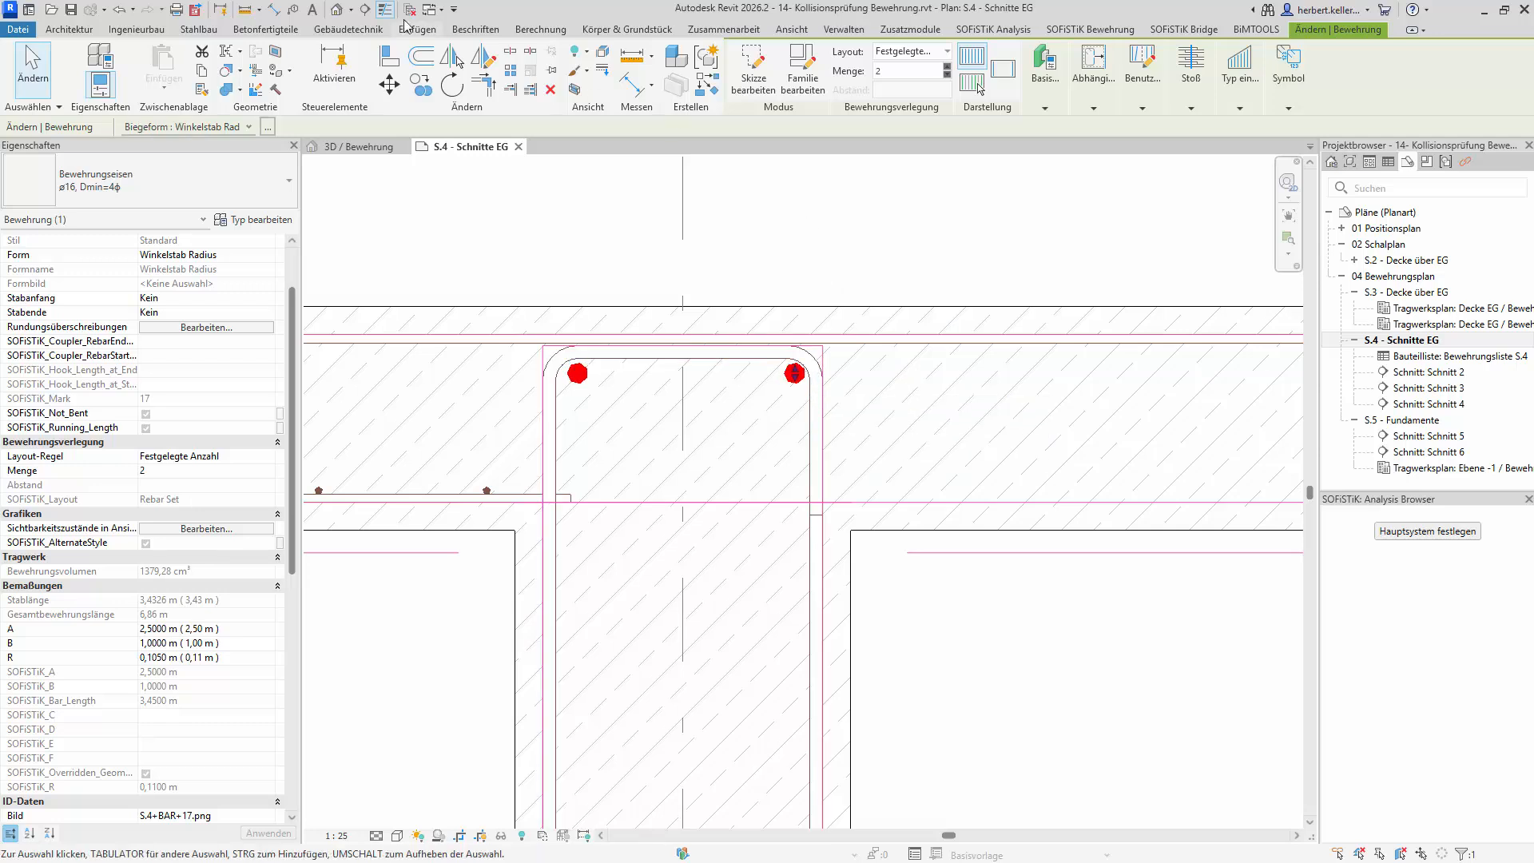
pyautogui.press('Escape')
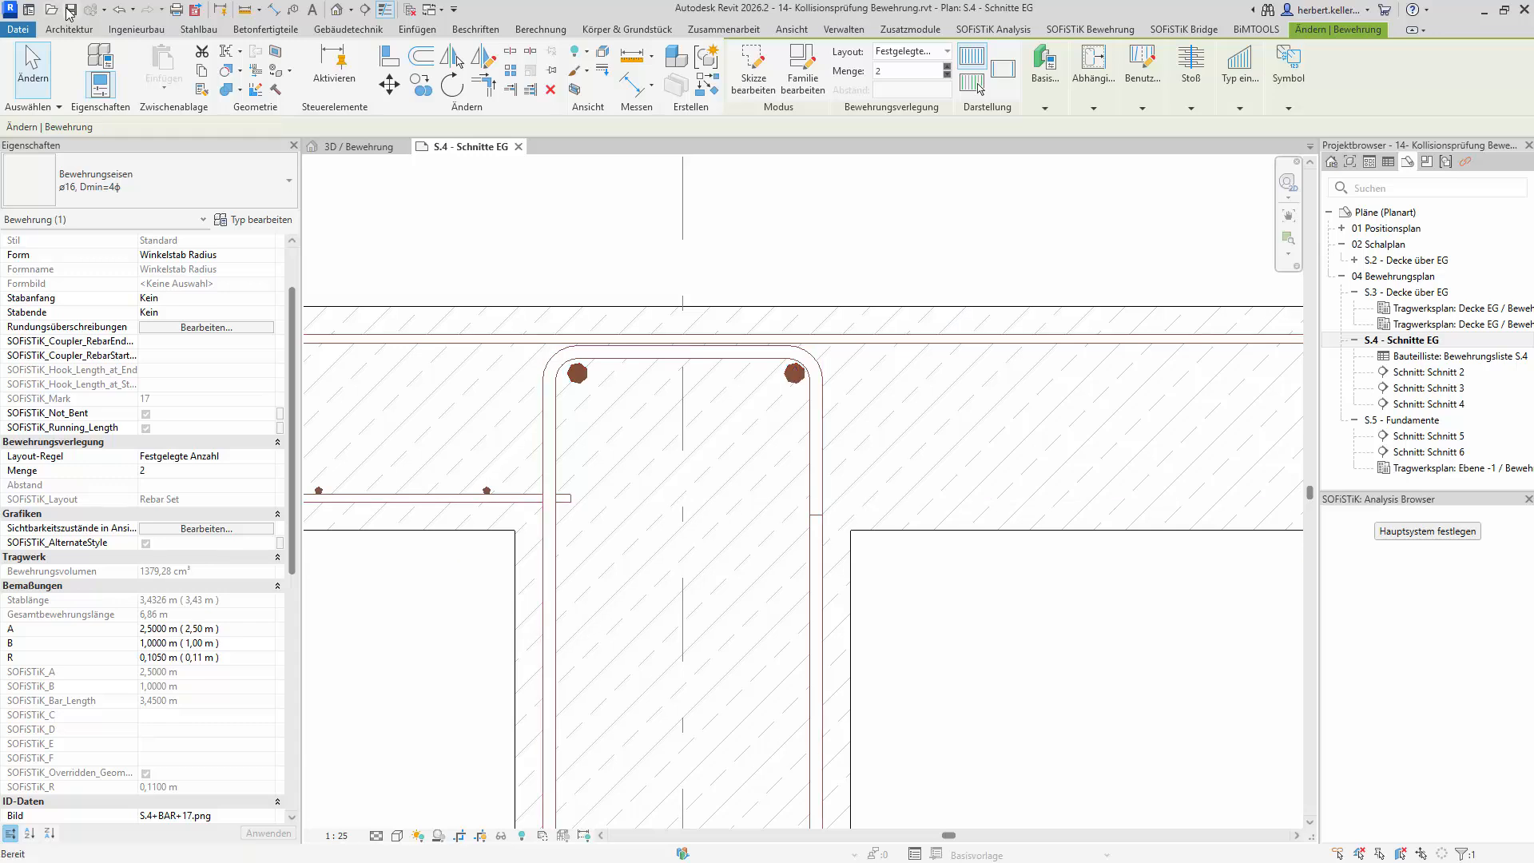
# Export the corrected model as IFC, replacing the existing 14- Kollisionsprüfung Bewehrung.ifc
pyautogui.click(19, 32)
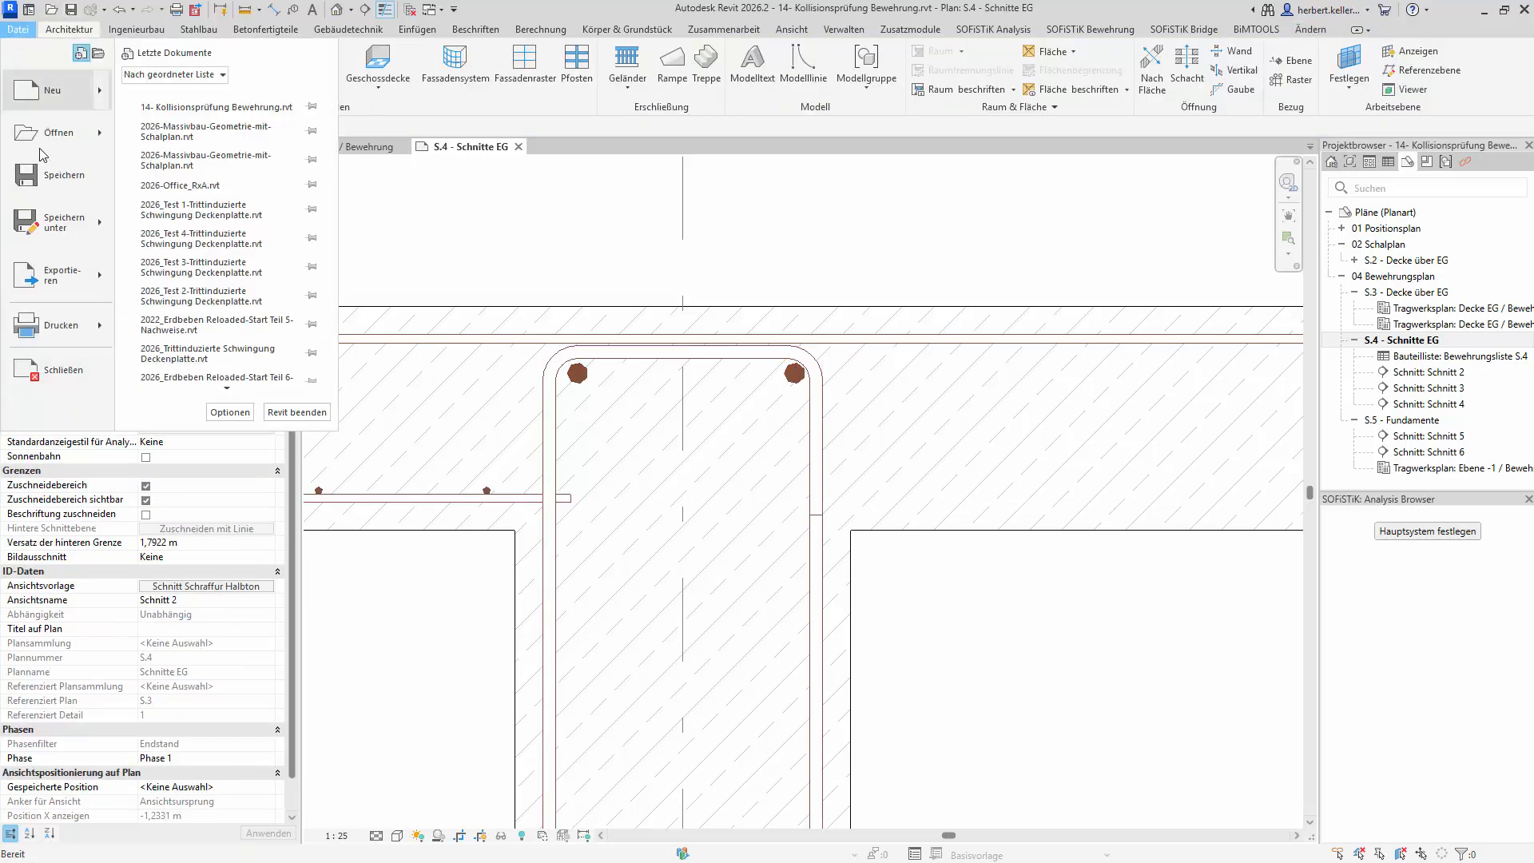
pyautogui.moveTo(60, 274)
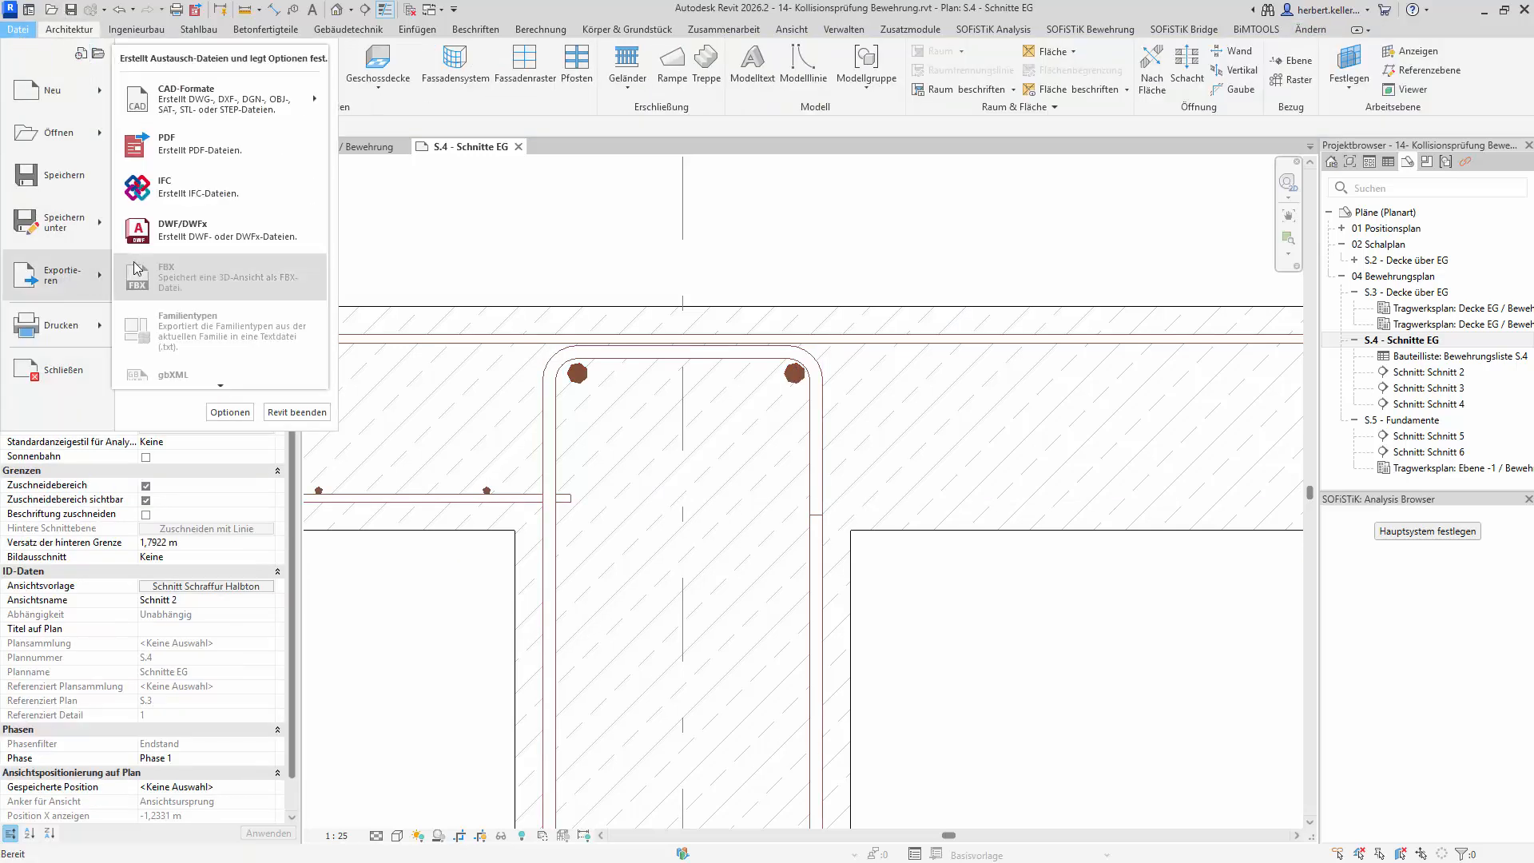
pyautogui.click(186, 193)
pyautogui.click(923, 591)
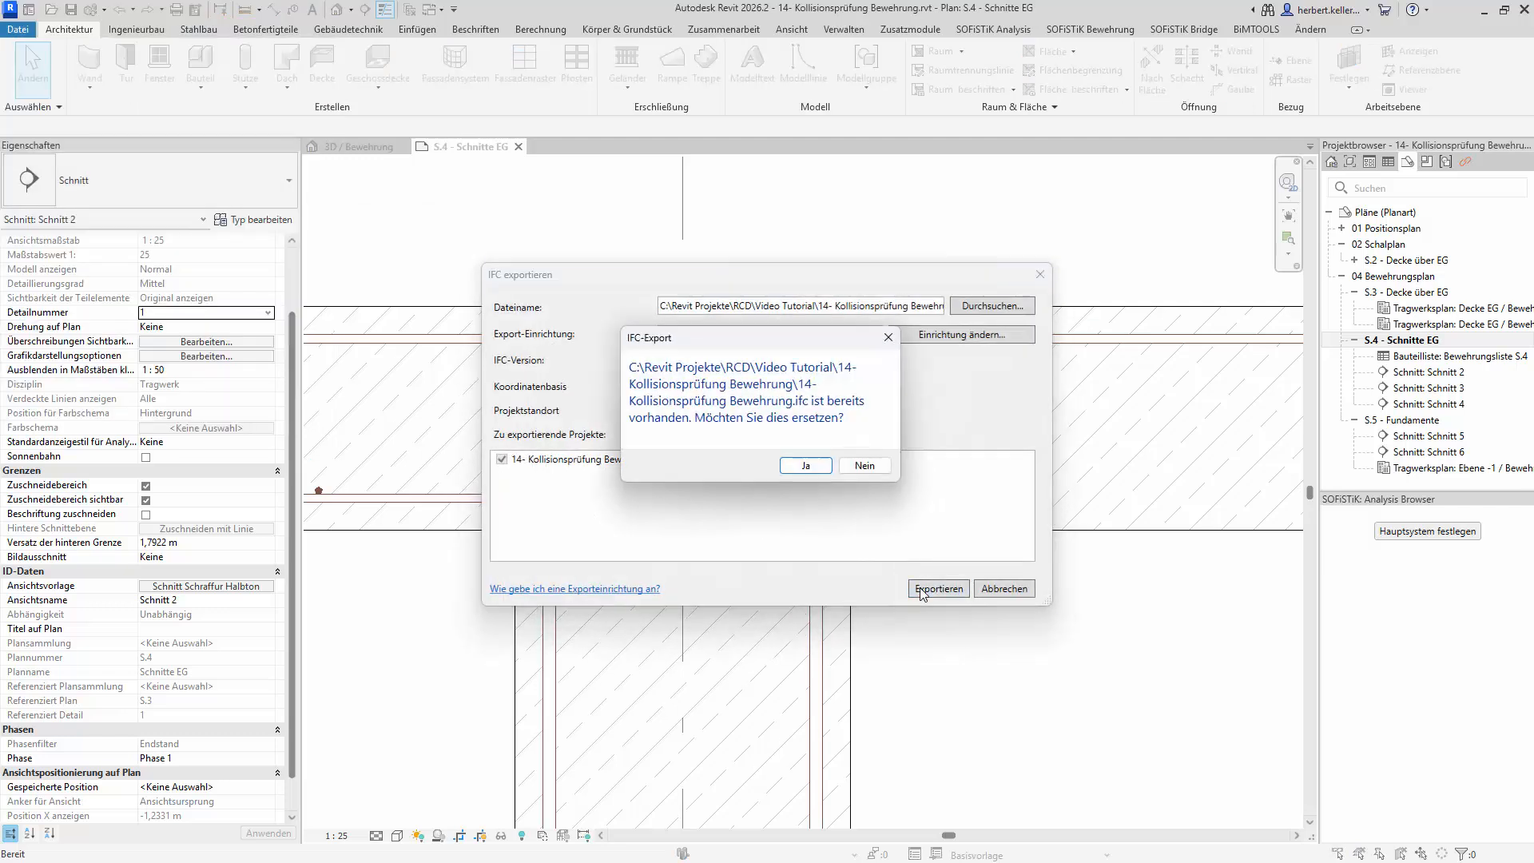
pyautogui.click(806, 471)
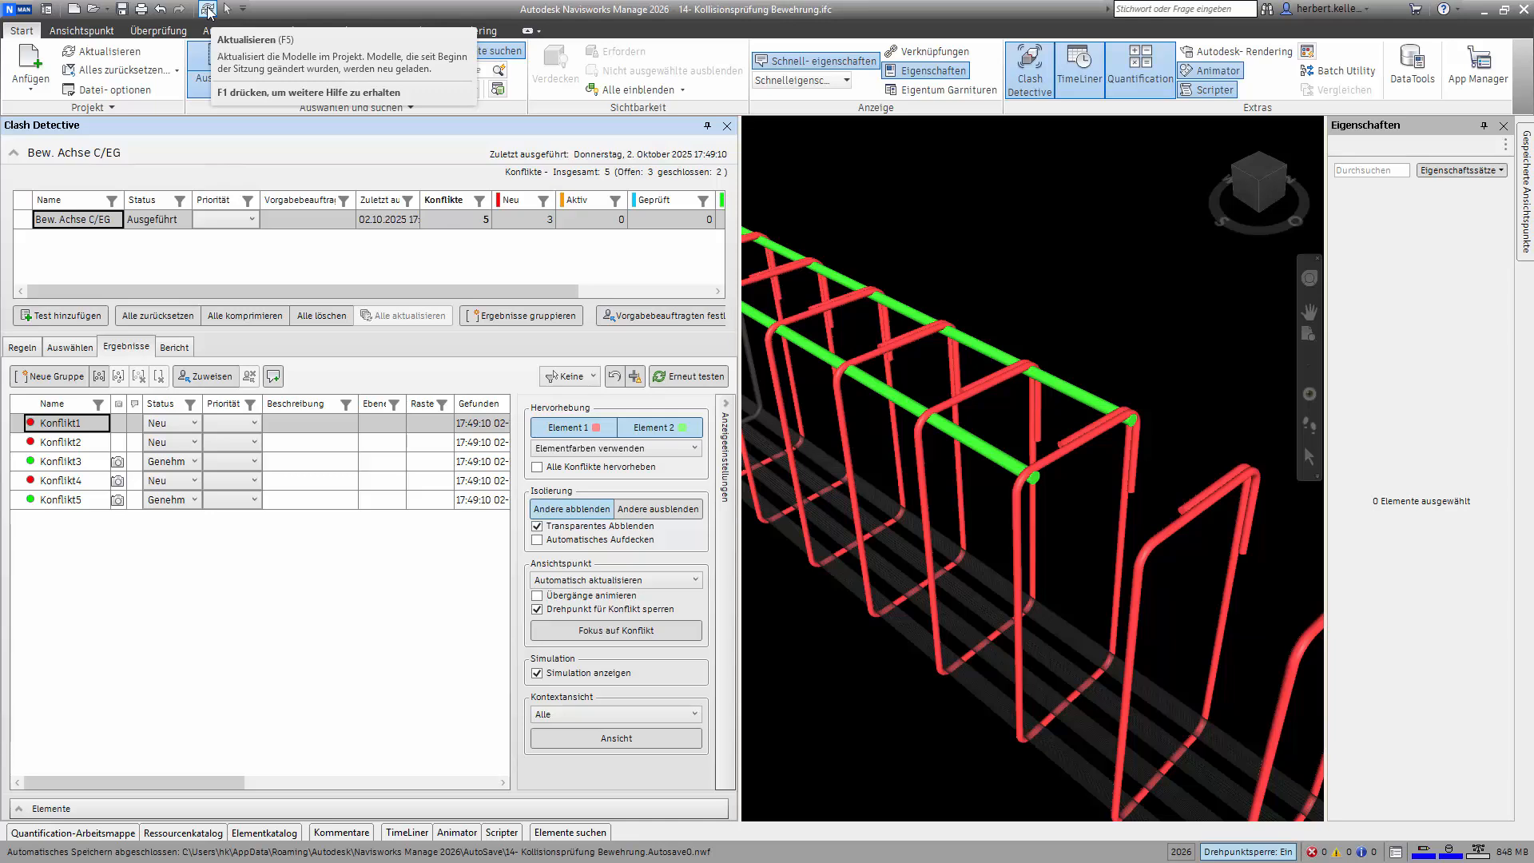
# Return to Navisworks, refresh the loaded model and rerun the clash test
pyautogui.click(208, 12)
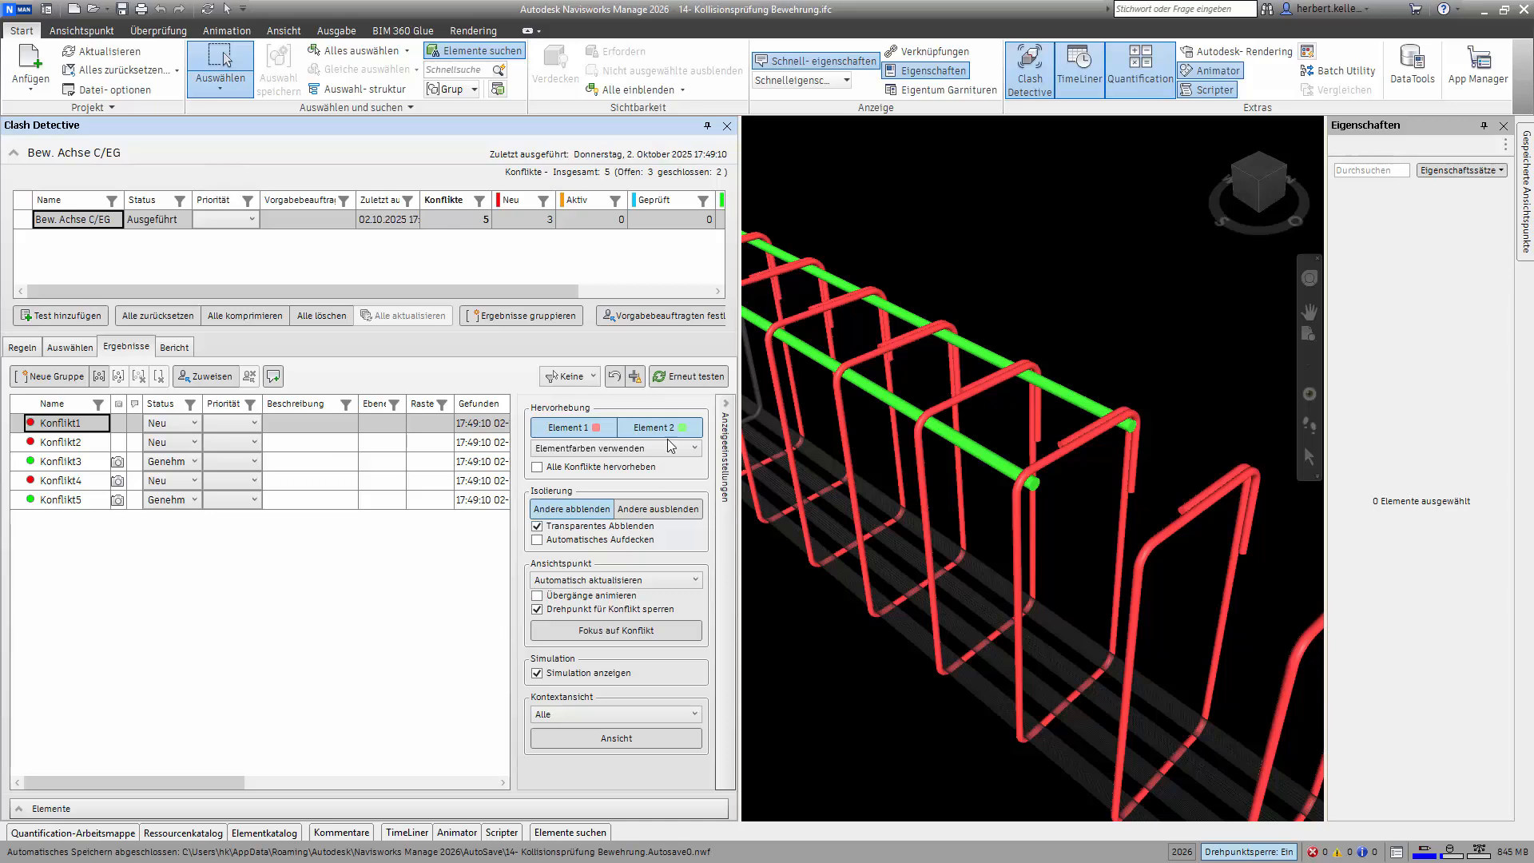
pyautogui.click(691, 377)
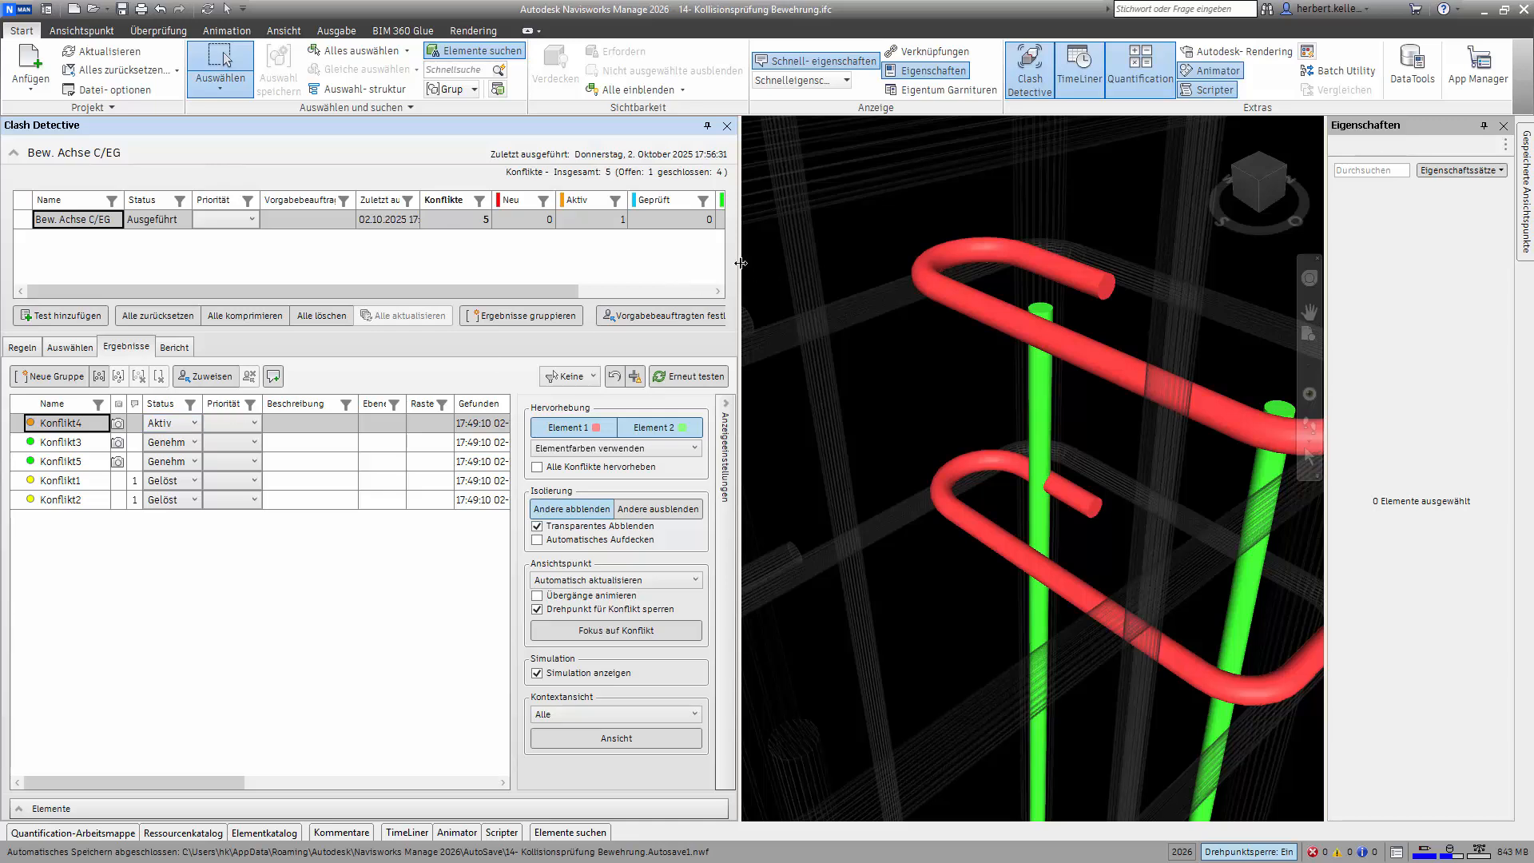
# Widen the Clash Detective window to show all status columns and open the report settings for the test
pyautogui.moveTo(741, 263); pyautogui.dragTo(1019, 278)
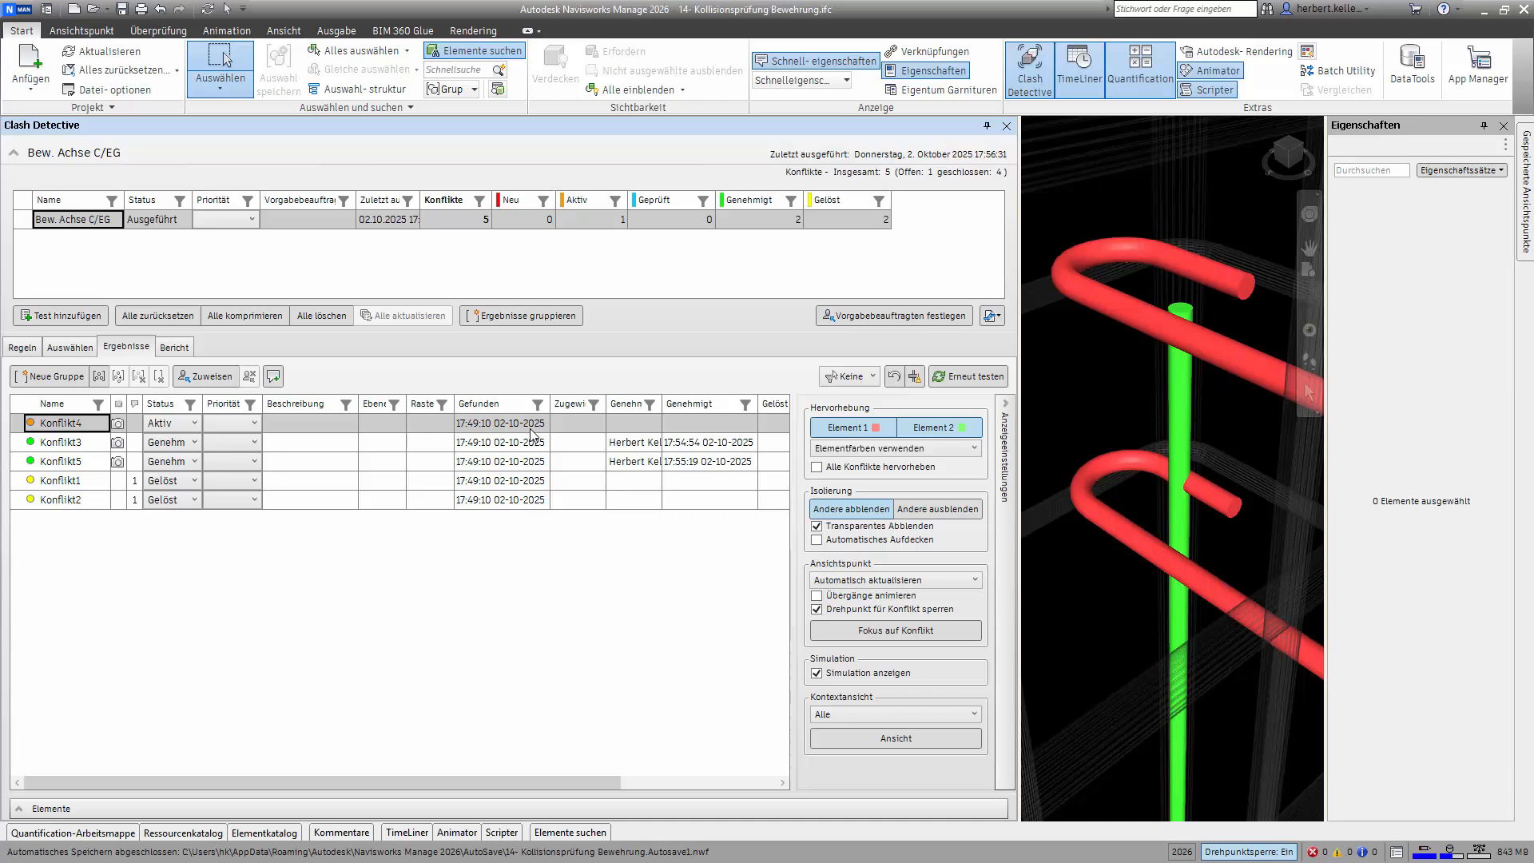
pyautogui.click(178, 347)
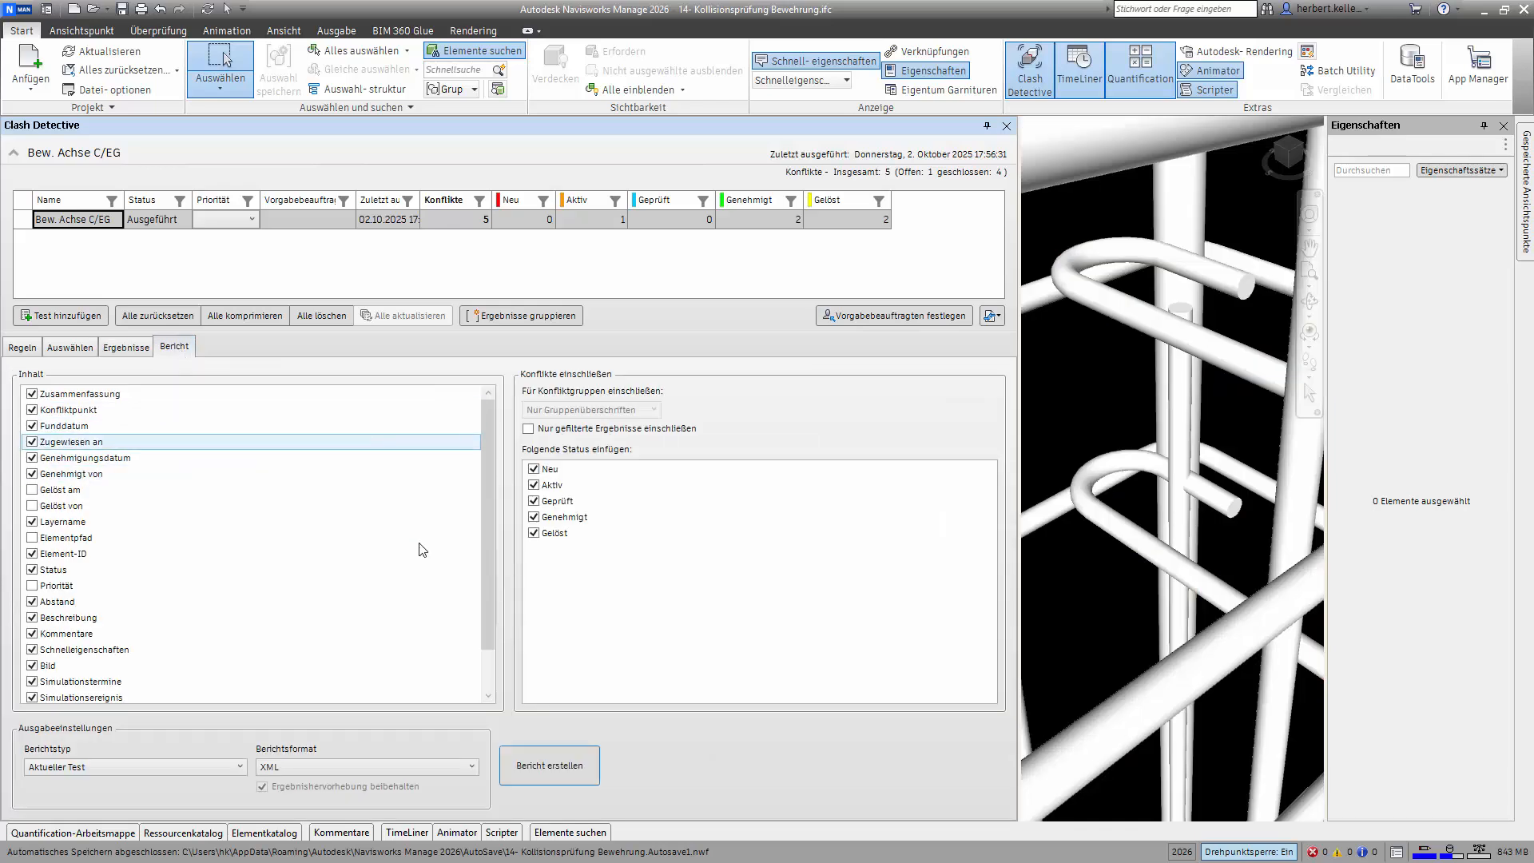